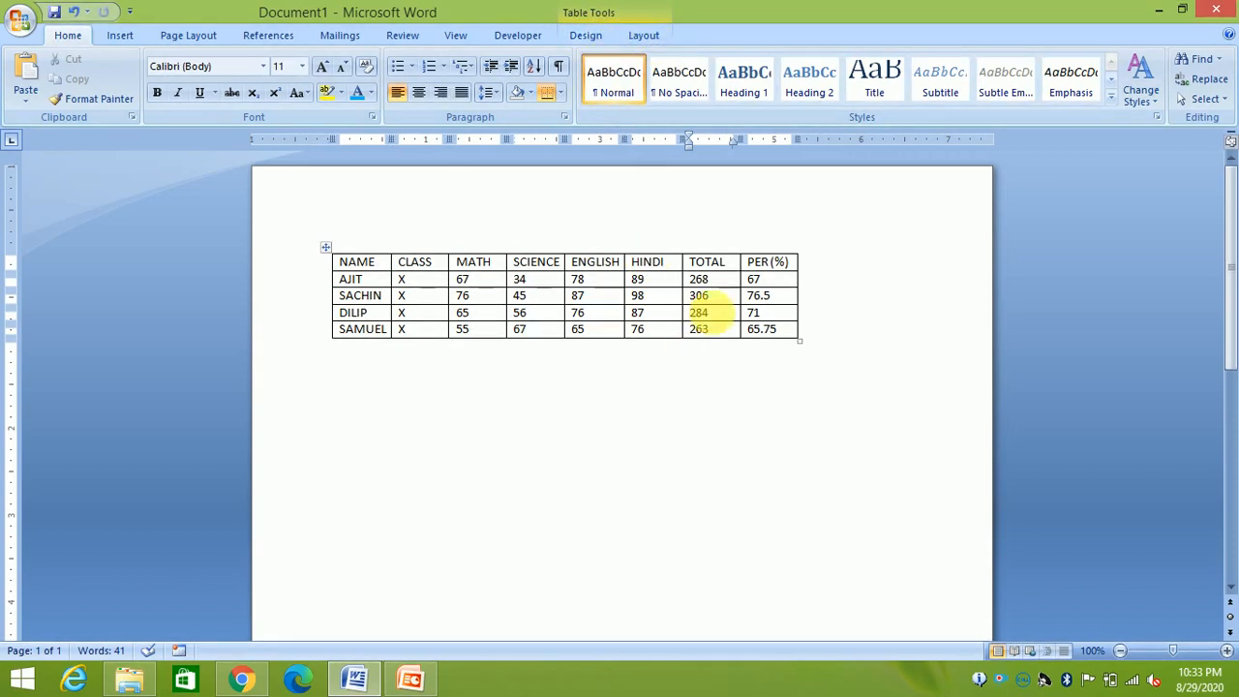
Show the Table Tools Layout options with the caret in a PER cell of the marks table
left_click(660, 413)
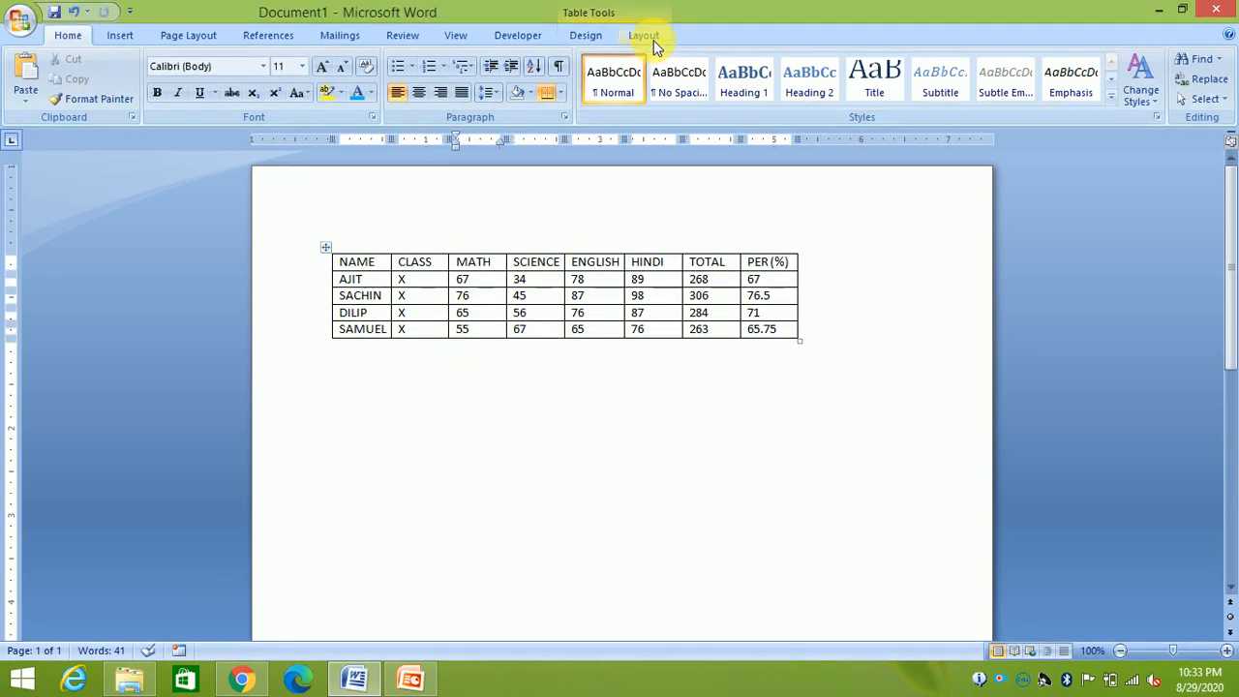
left_click(644, 36)
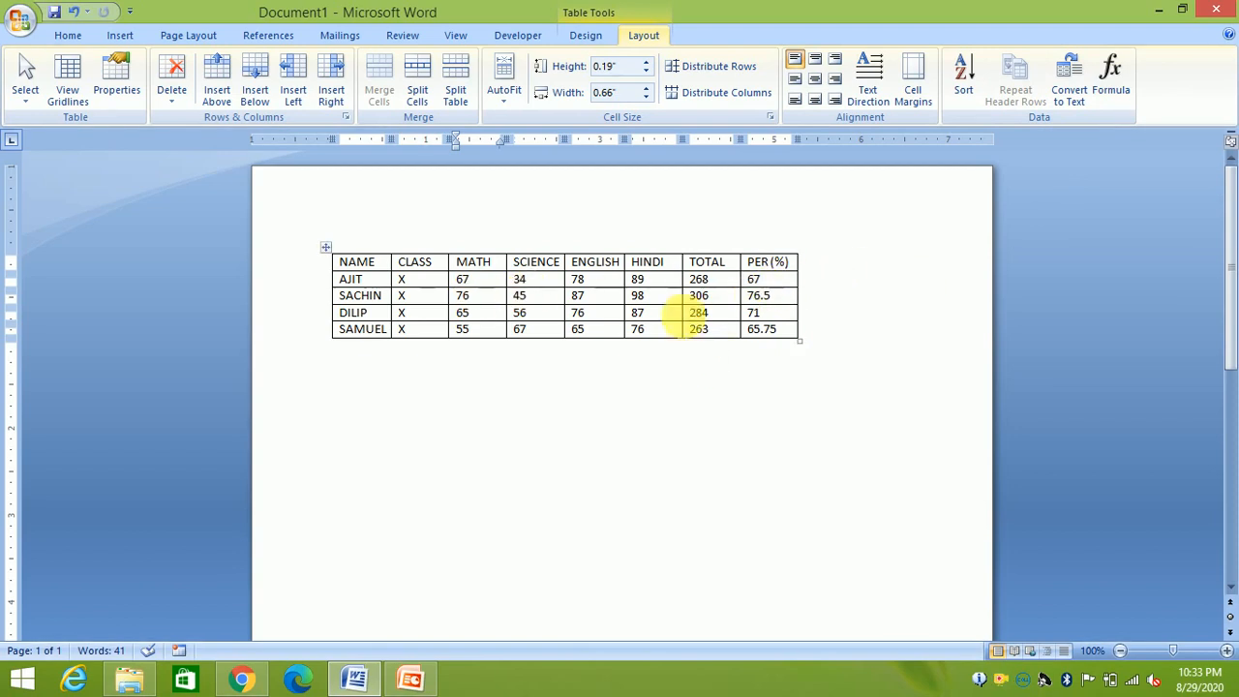
left_click(786, 281)
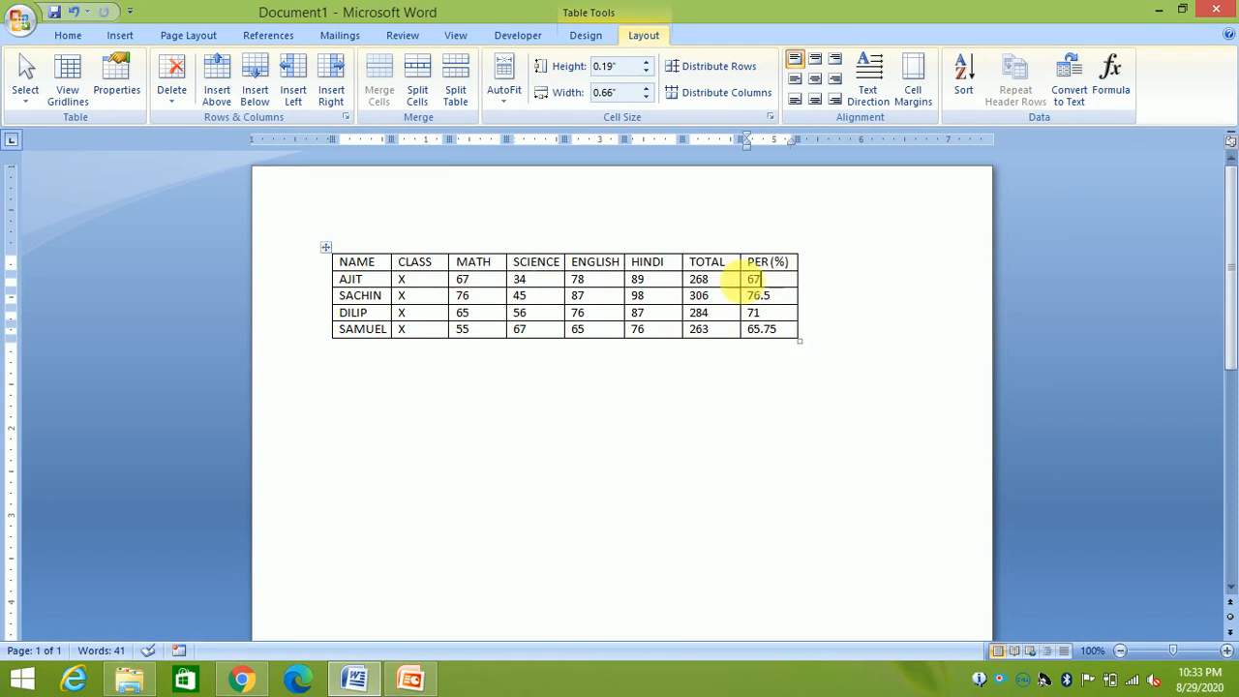
Select and deselect the TOTAL value 268 a couple of times, then try the Layout ribbon
double_click(705, 282)
double_click(699, 281)
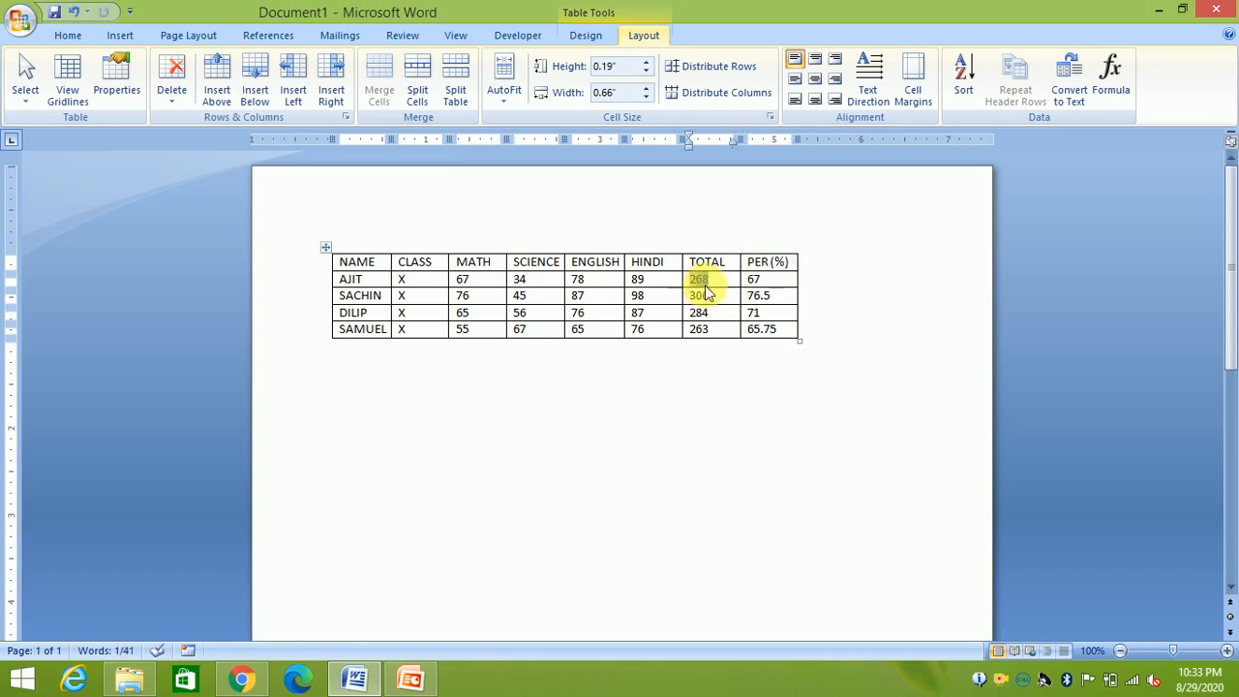
left_click(774, 283)
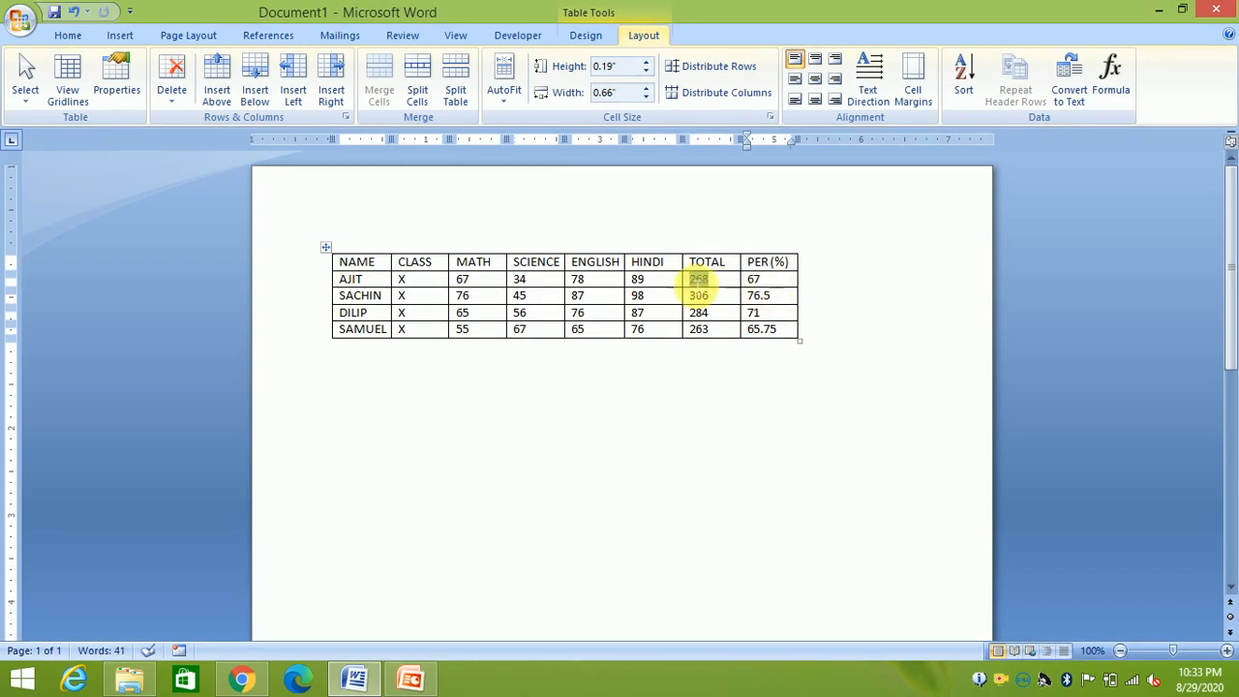
double_click(699, 281)
left_click(774, 283)
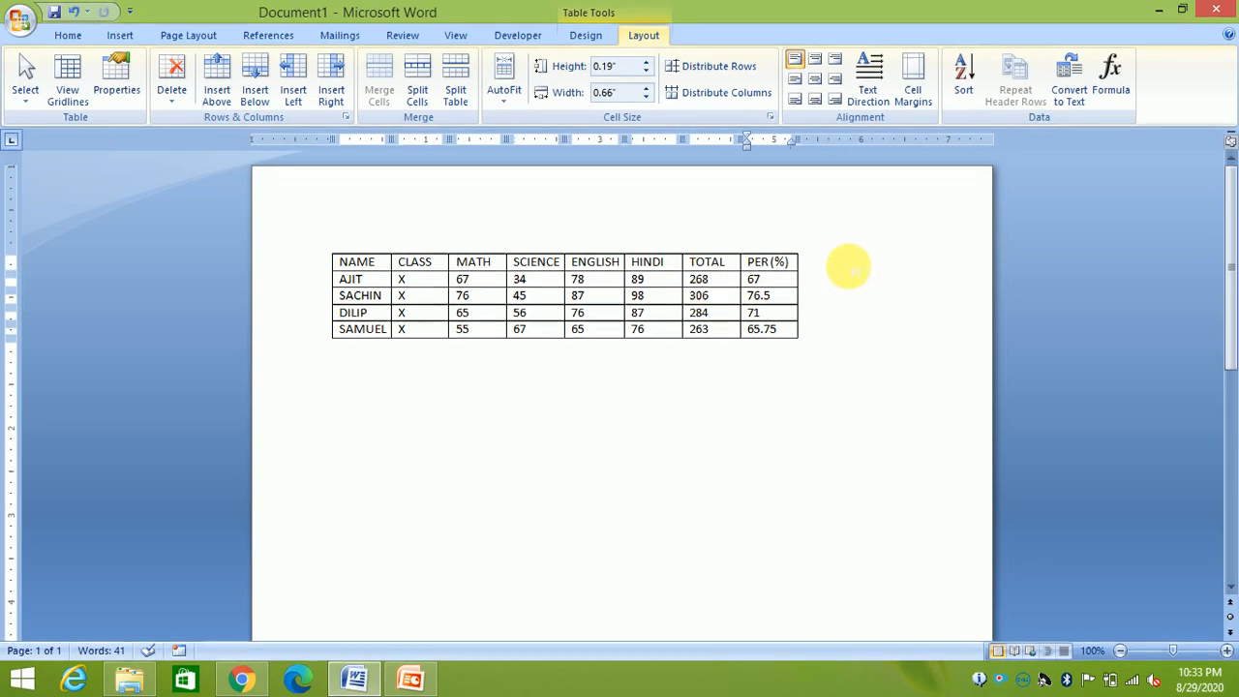
left_click(1064, 94)
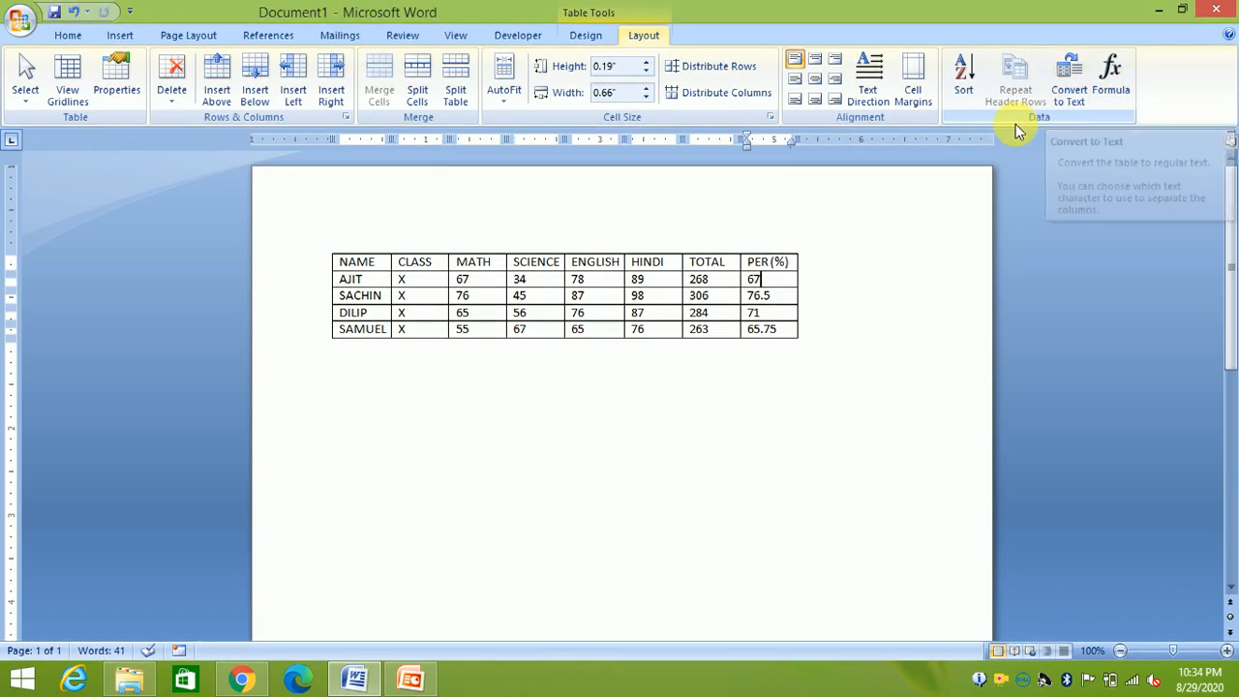
Open the Select choices, dismiss them, then select and deselect the MATH value 65
left_click(29, 97)
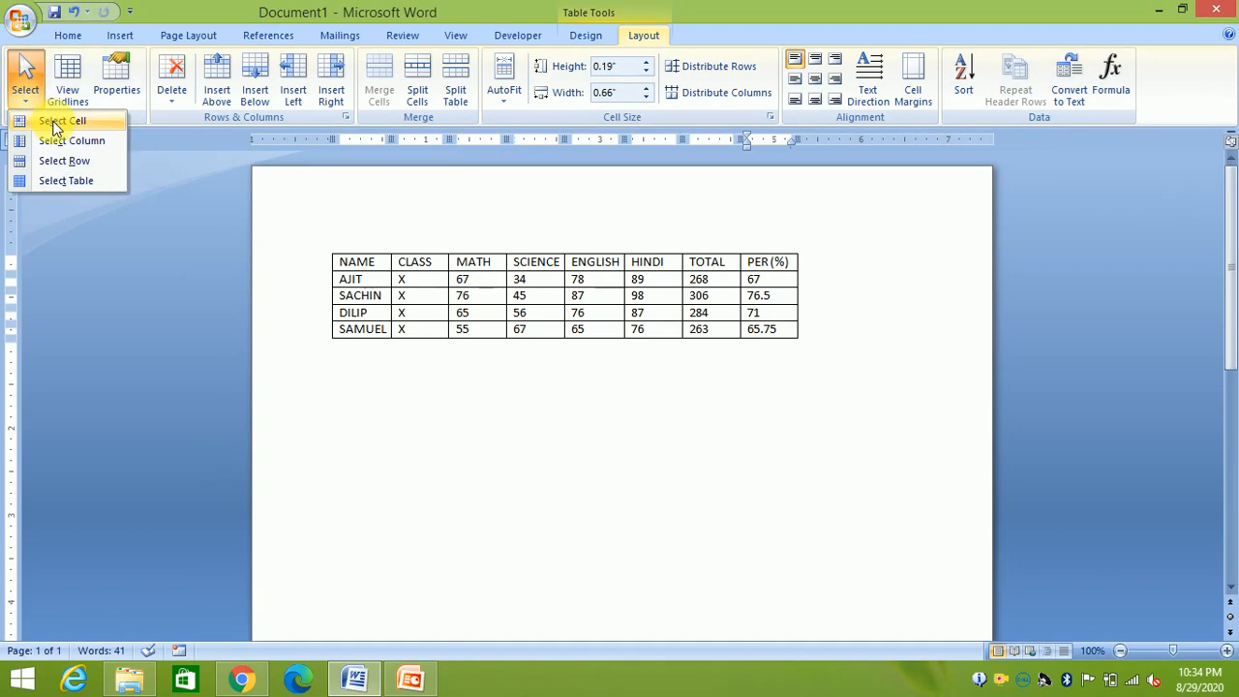
left_click(487, 308)
left_click(489, 318)
mouse_move(483, 316)
left_mouse_down()
mouse_move(464, 315)
mouse_move(487, 312)
left_mouse_up()
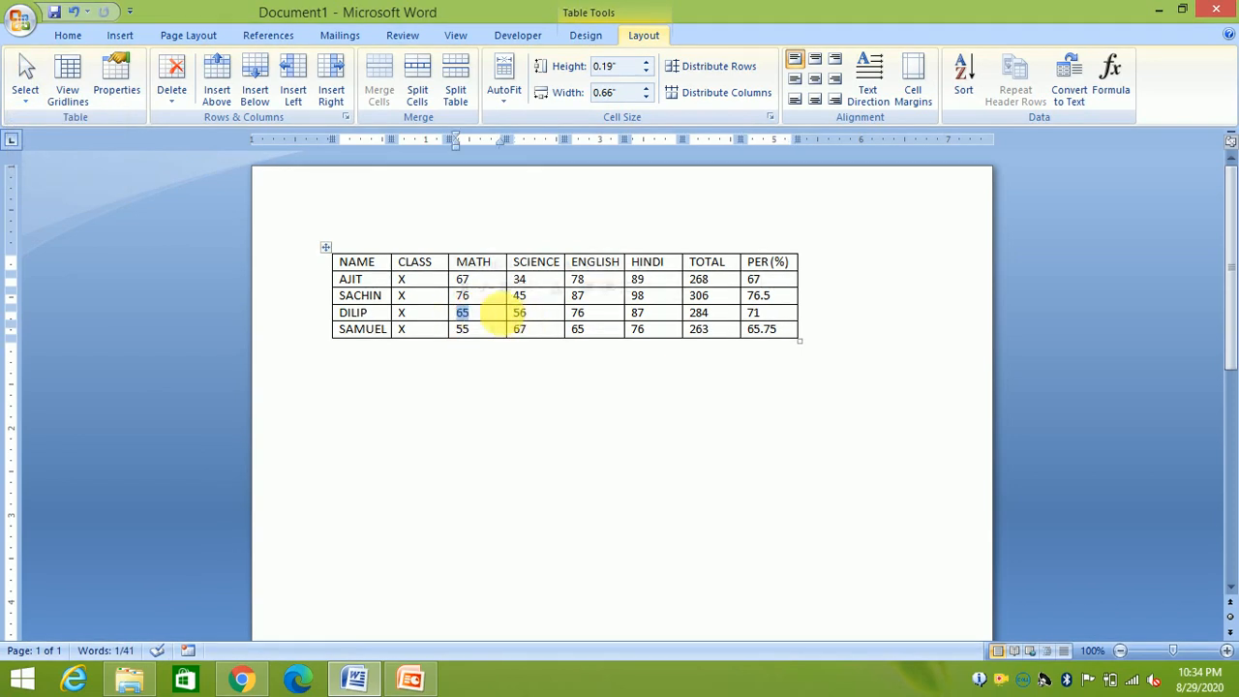
left_click(401, 279)
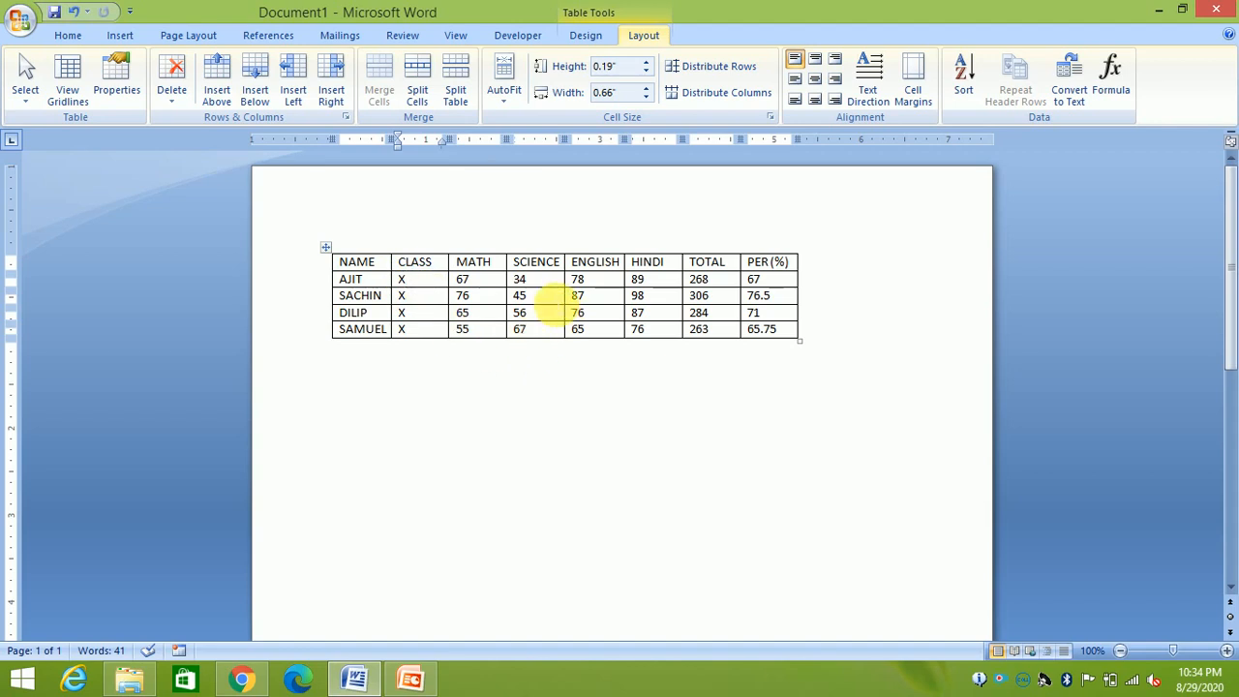
Select the SCIENCE cell holding 45, then the whole SCIENCE column via Select
left_click(548, 303)
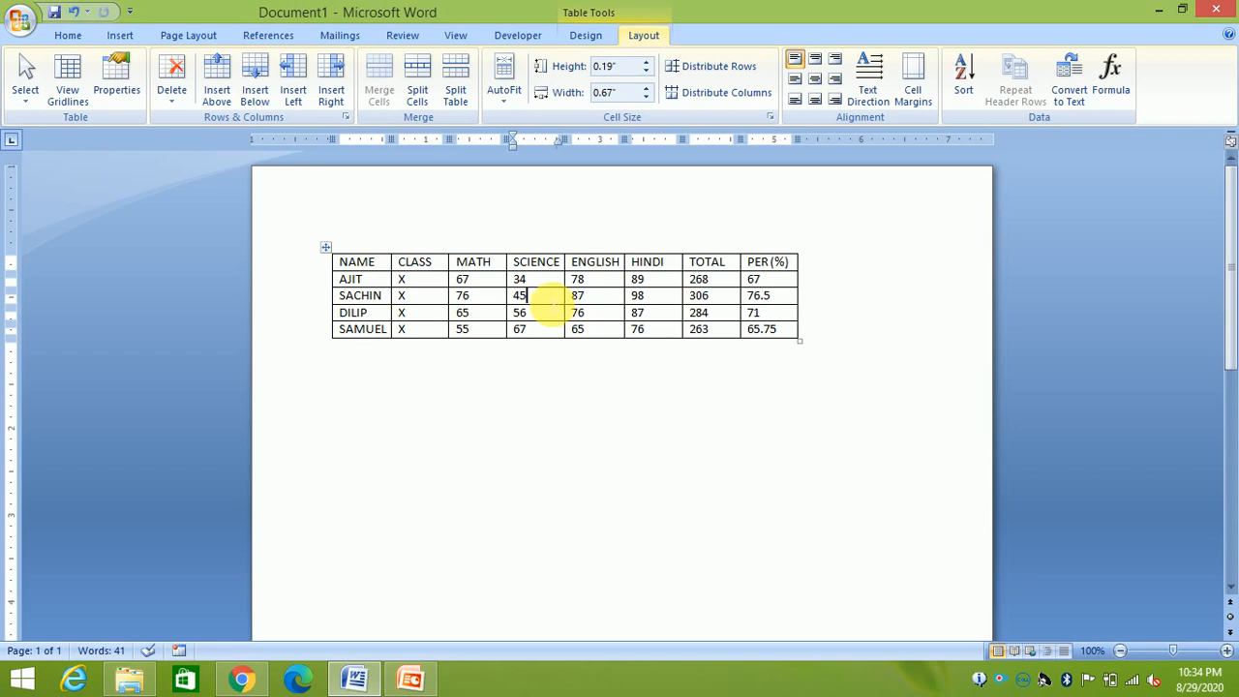
left_click(29, 104)
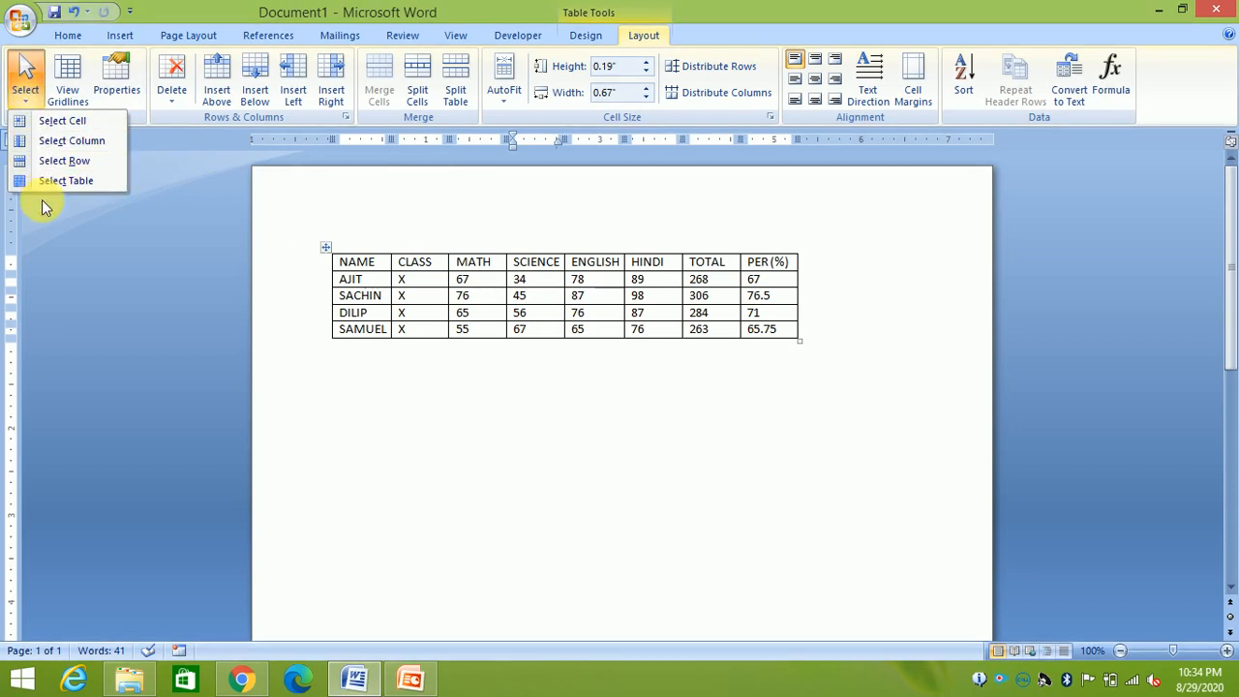
left_click(72, 124)
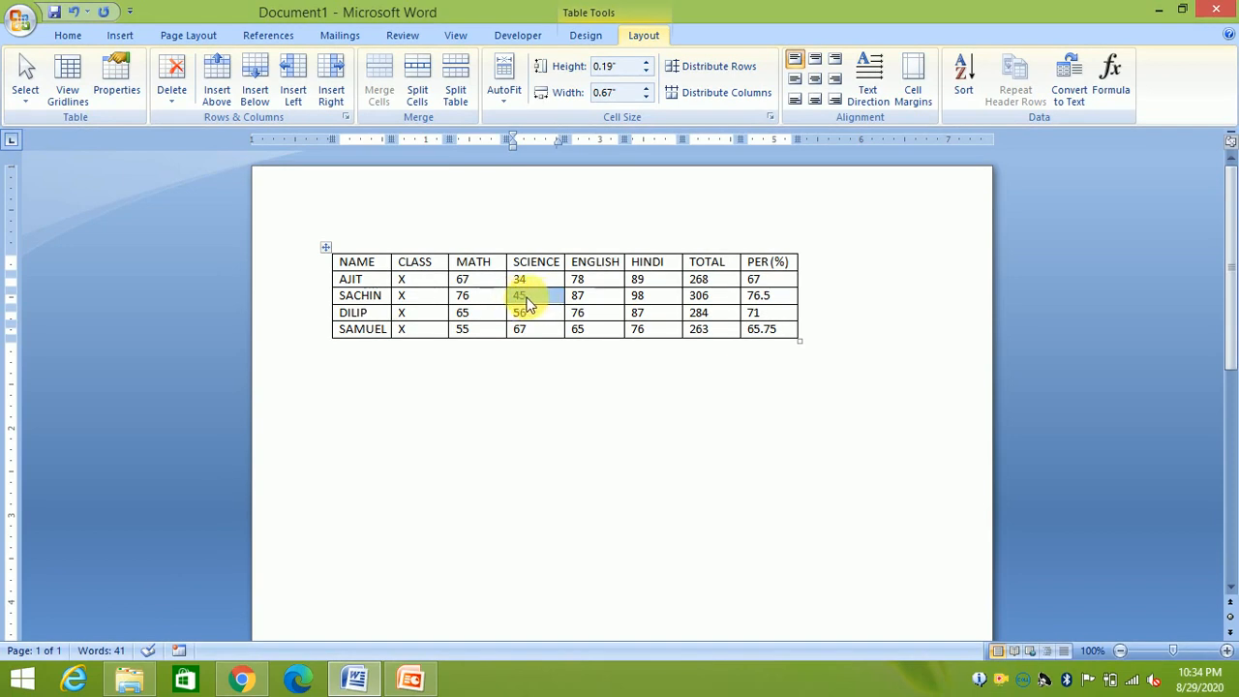
left_click(32, 97)
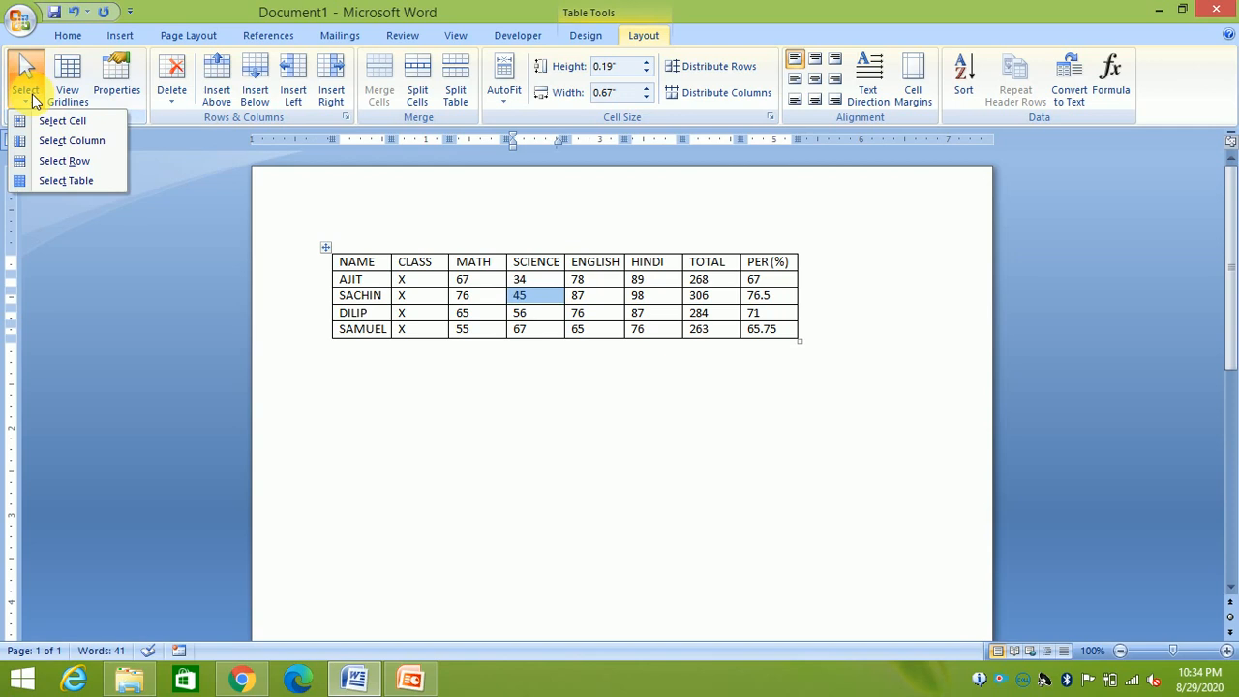
left_click(64, 147)
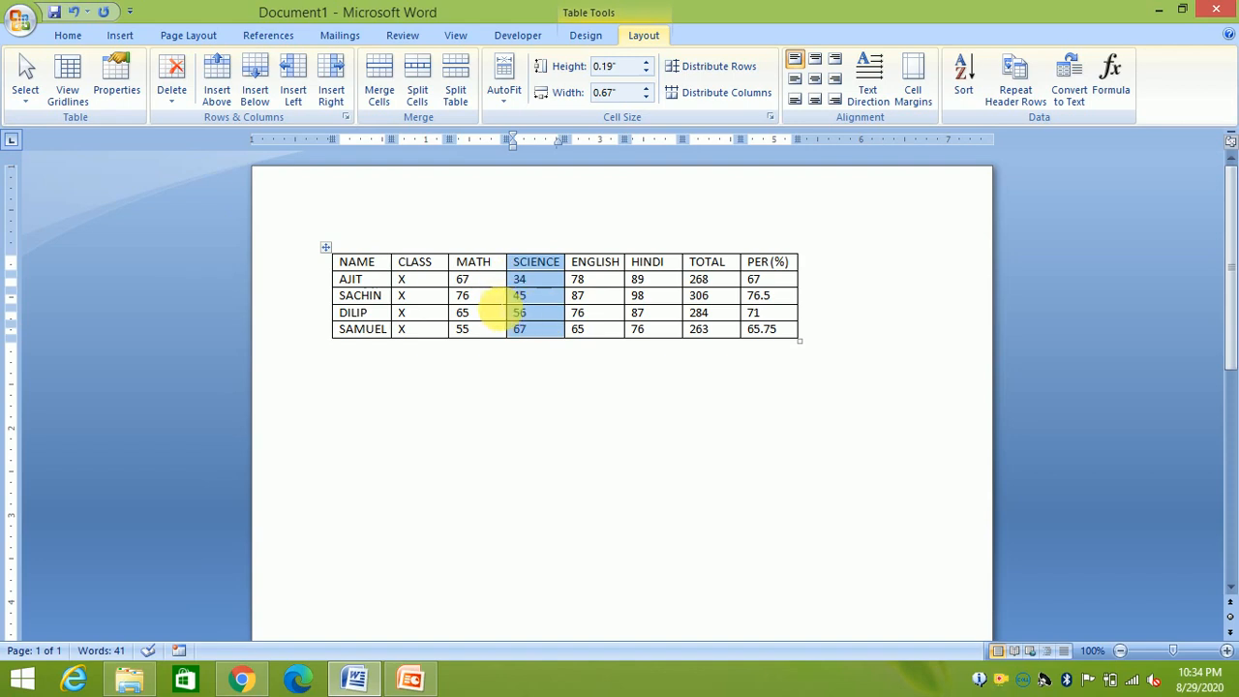
left_click(491, 302)
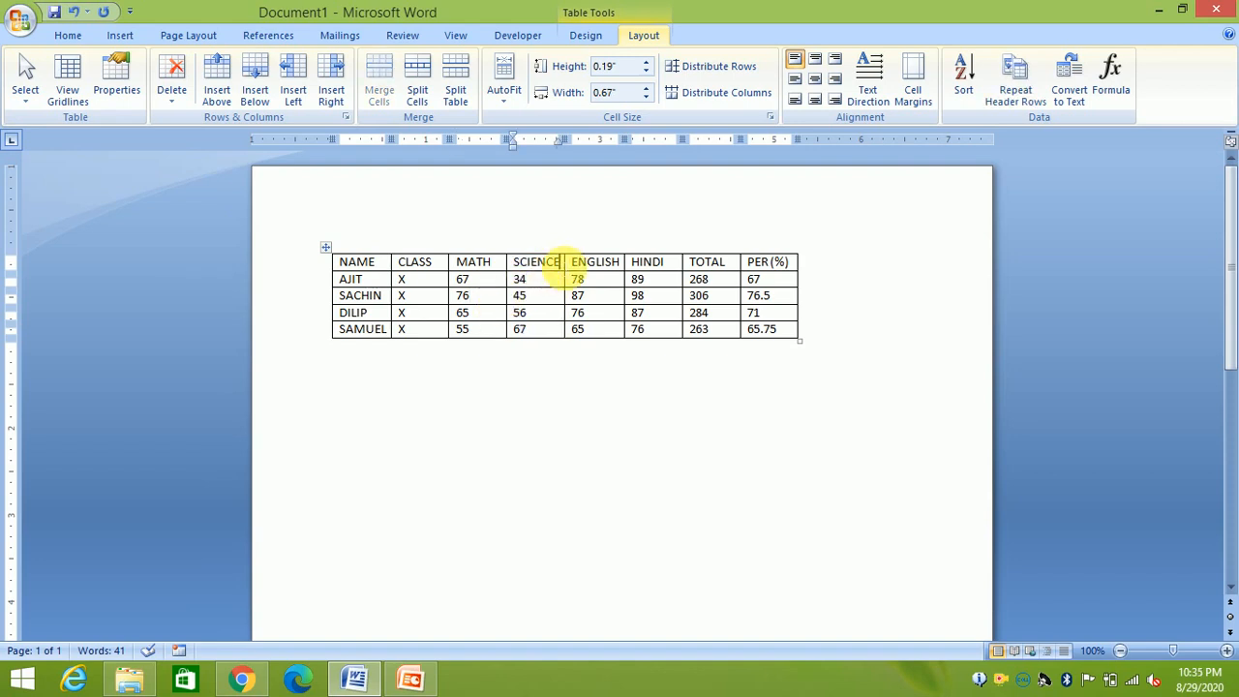
left_click(32, 97)
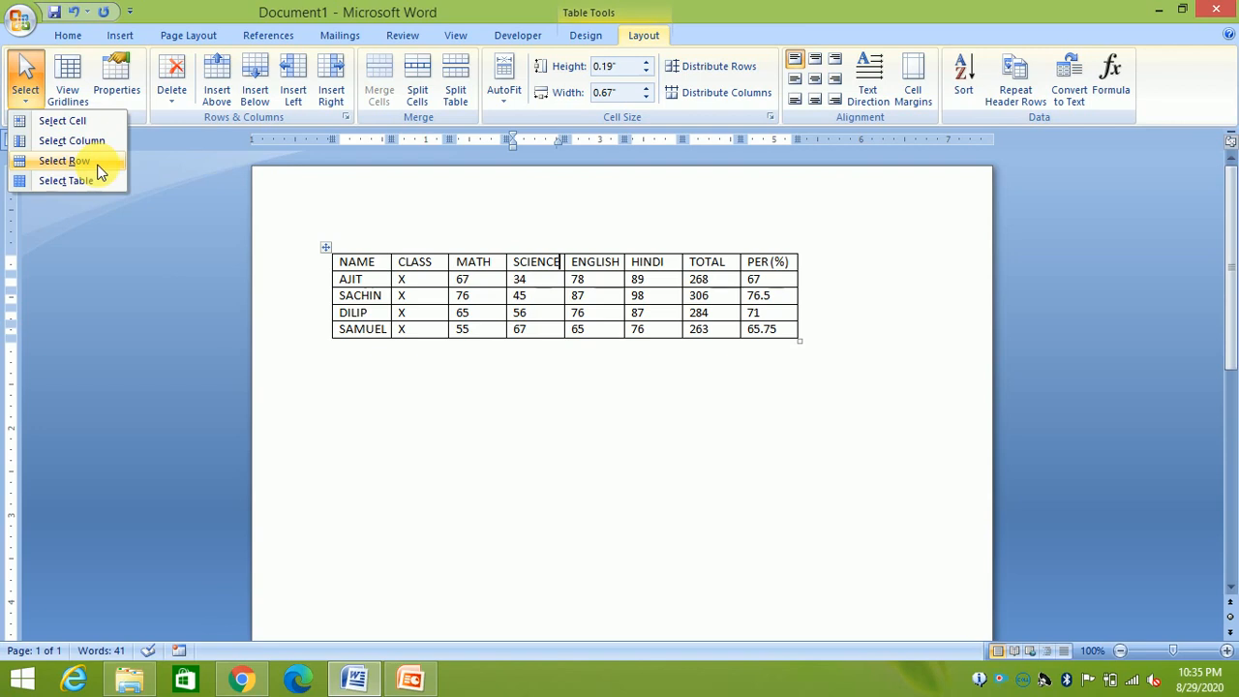
left_click(381, 263)
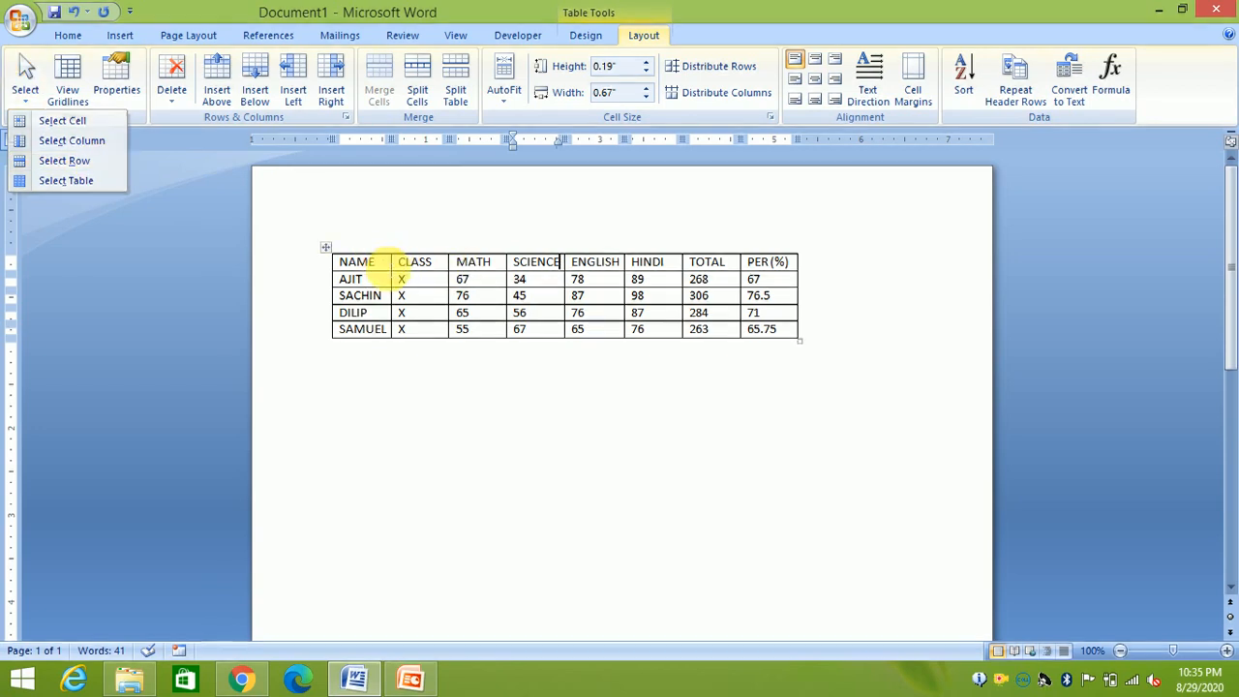
left_click_drag(567, 261, 542, 280)
left_click_drag(637, 300, 699, 283)
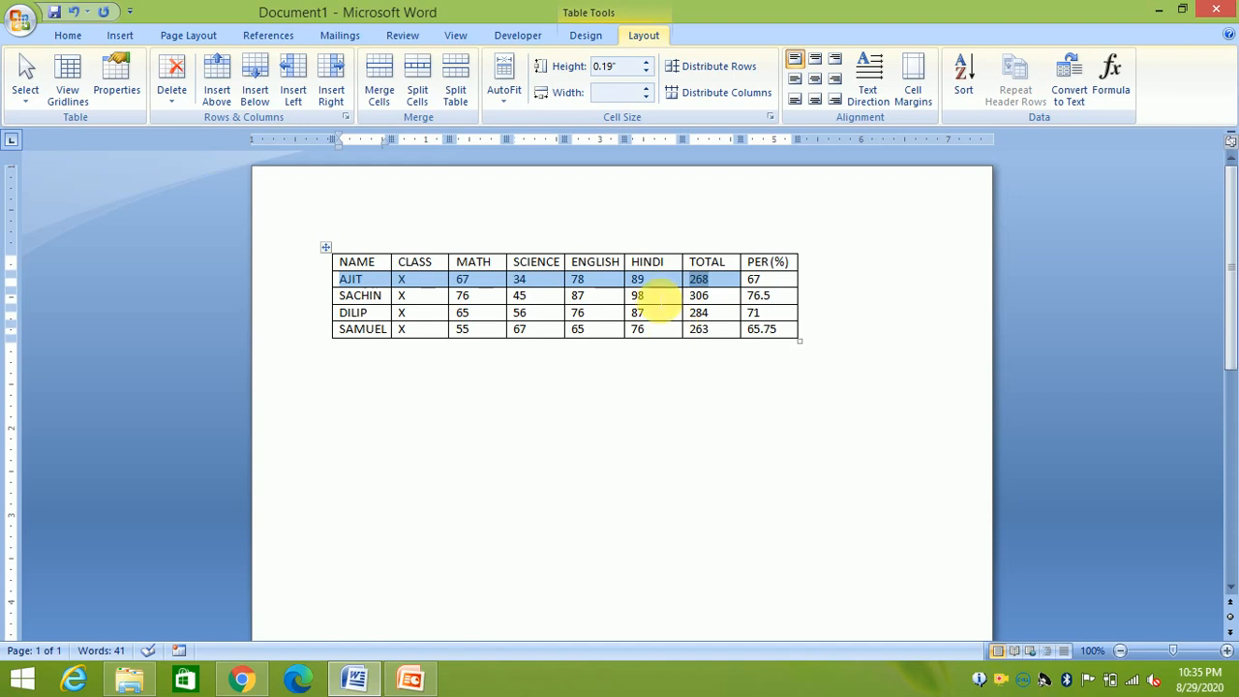
left_click(644, 296)
left_click_drag(662, 265, 664, 332)
left_click_drag(594, 263, 593, 339)
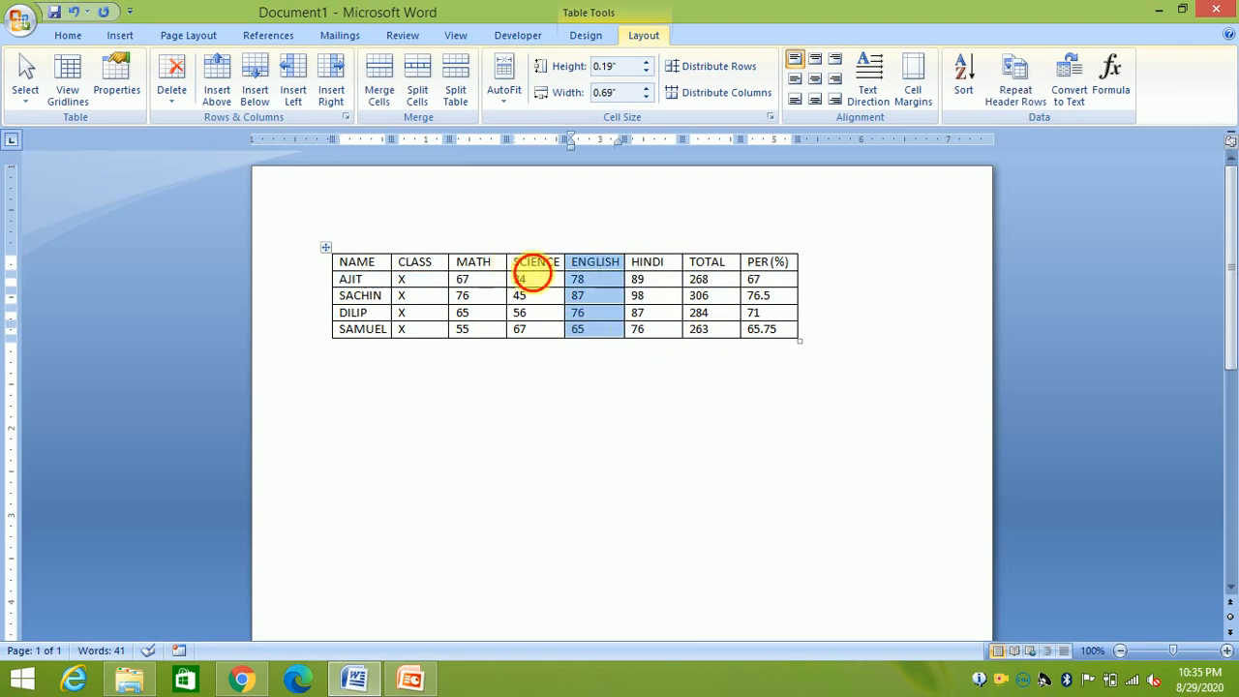
left_click(534, 262)
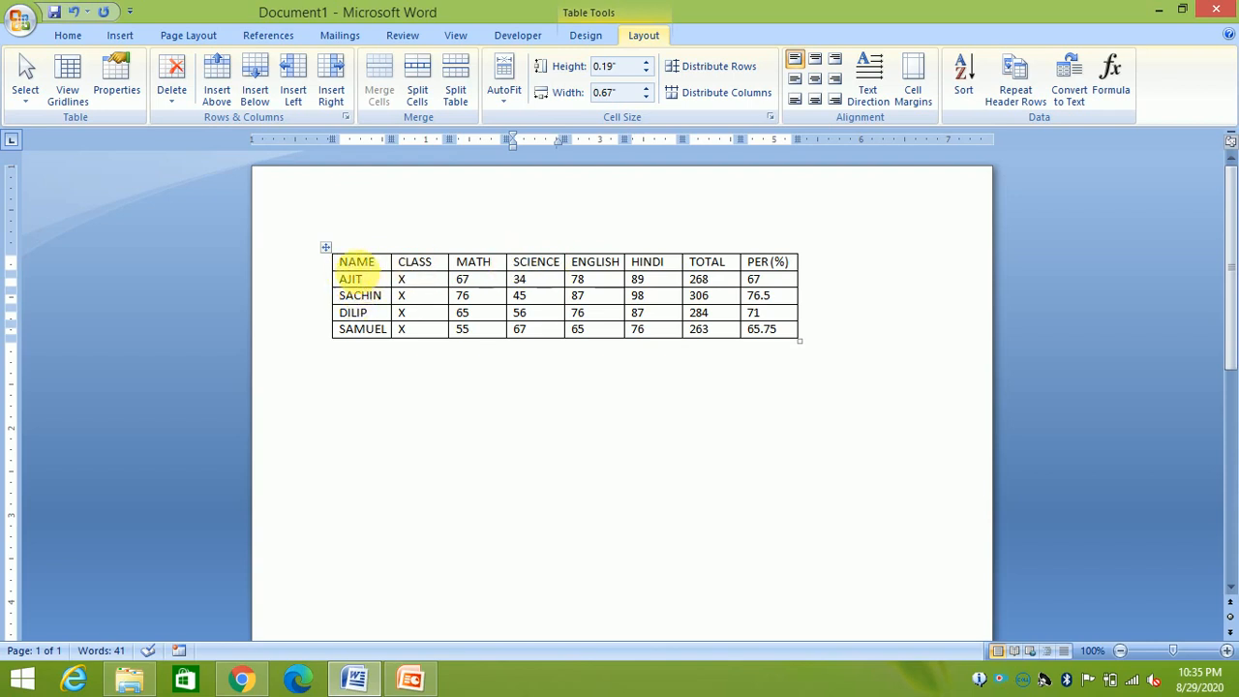
left_click(25, 85)
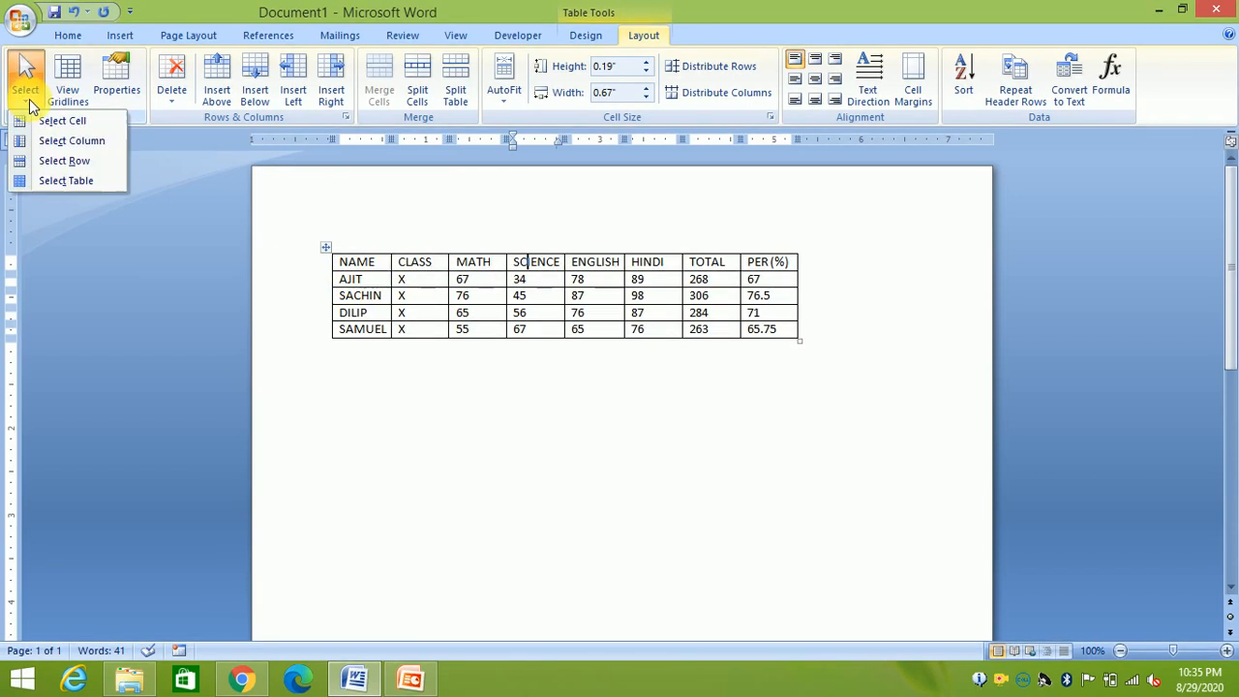
left_click(53, 162)
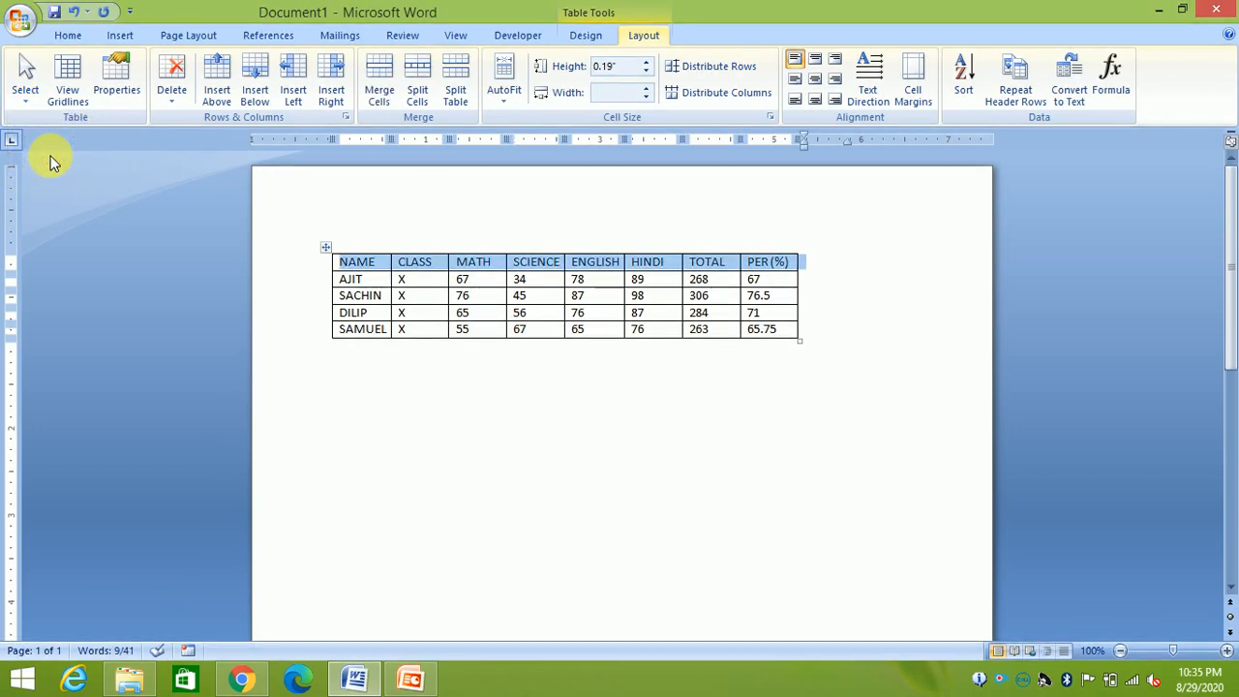
left_click(25, 85)
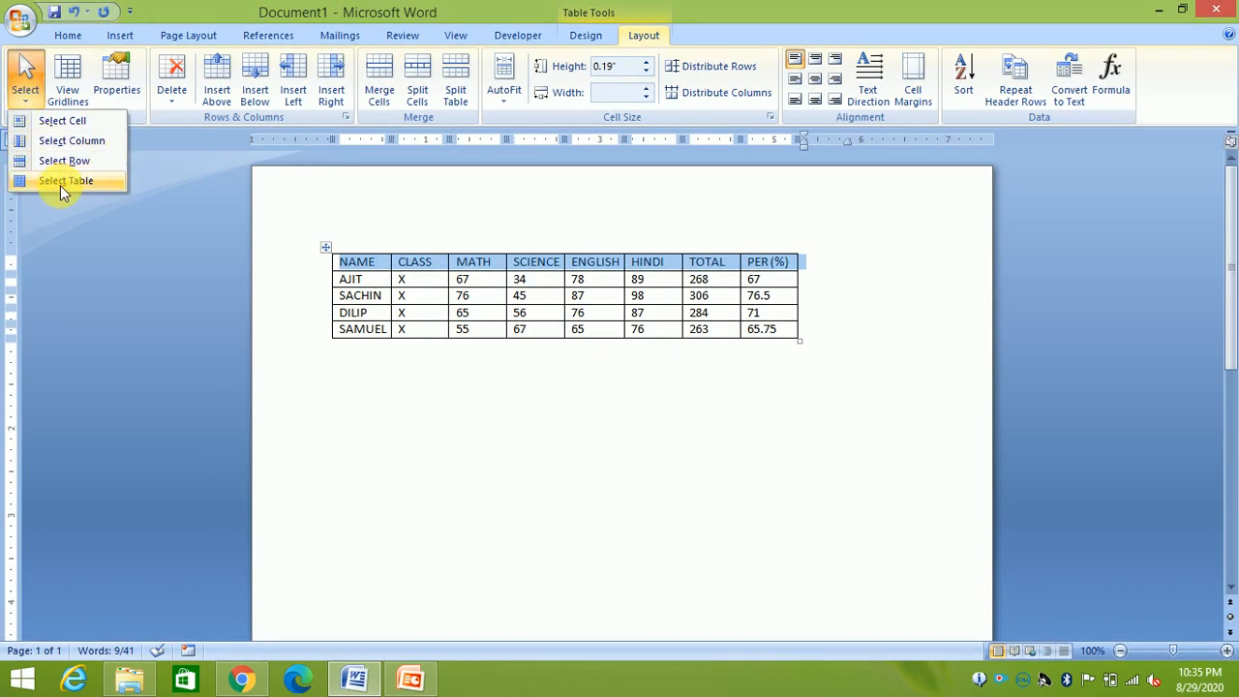
left_click(452, 299)
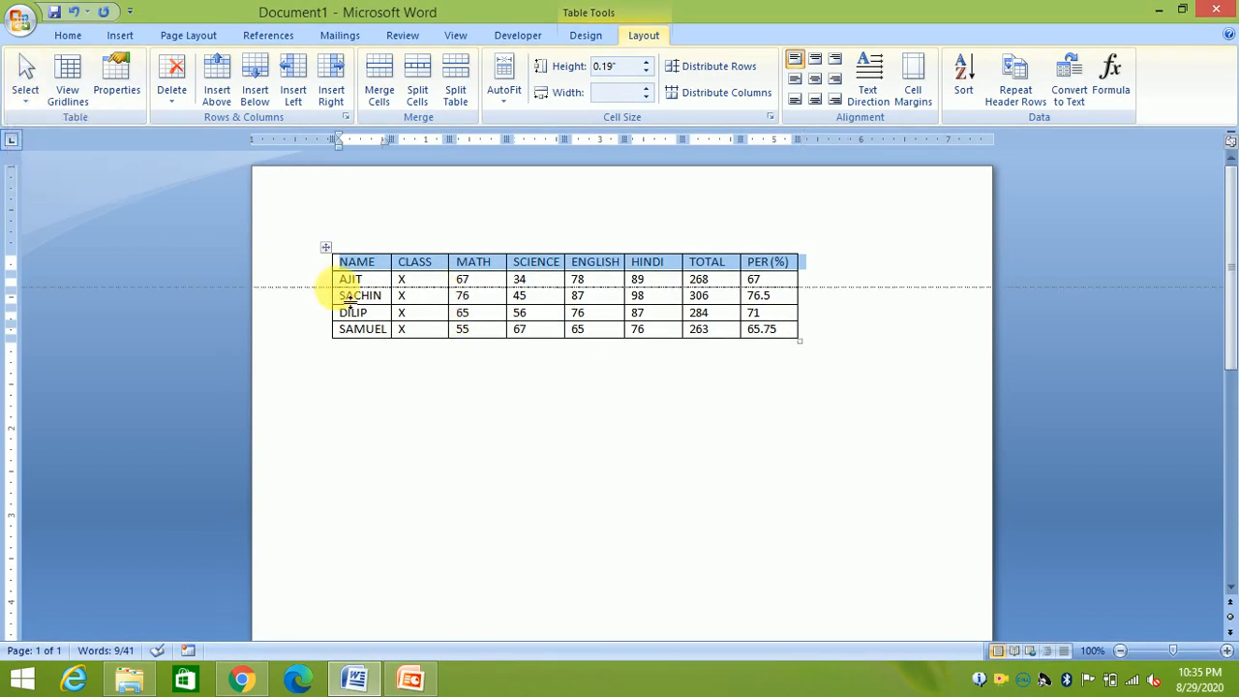
left_click(378, 282)
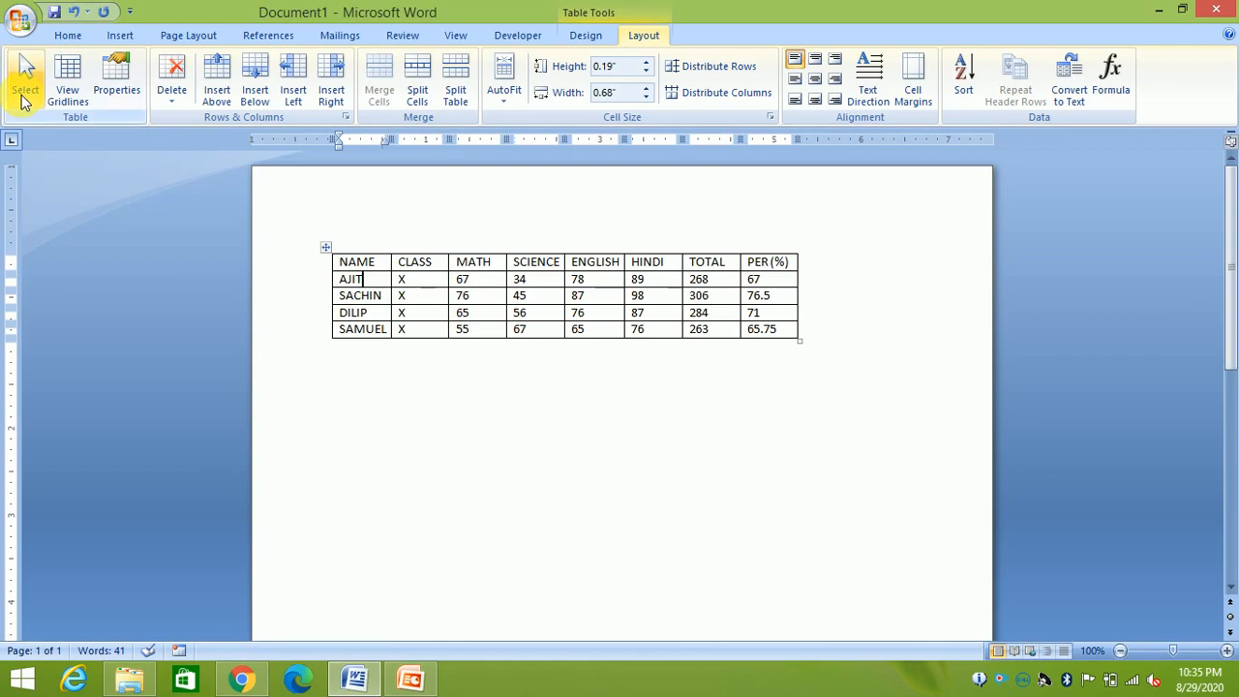
left_click(25, 95)
left_click(56, 183)
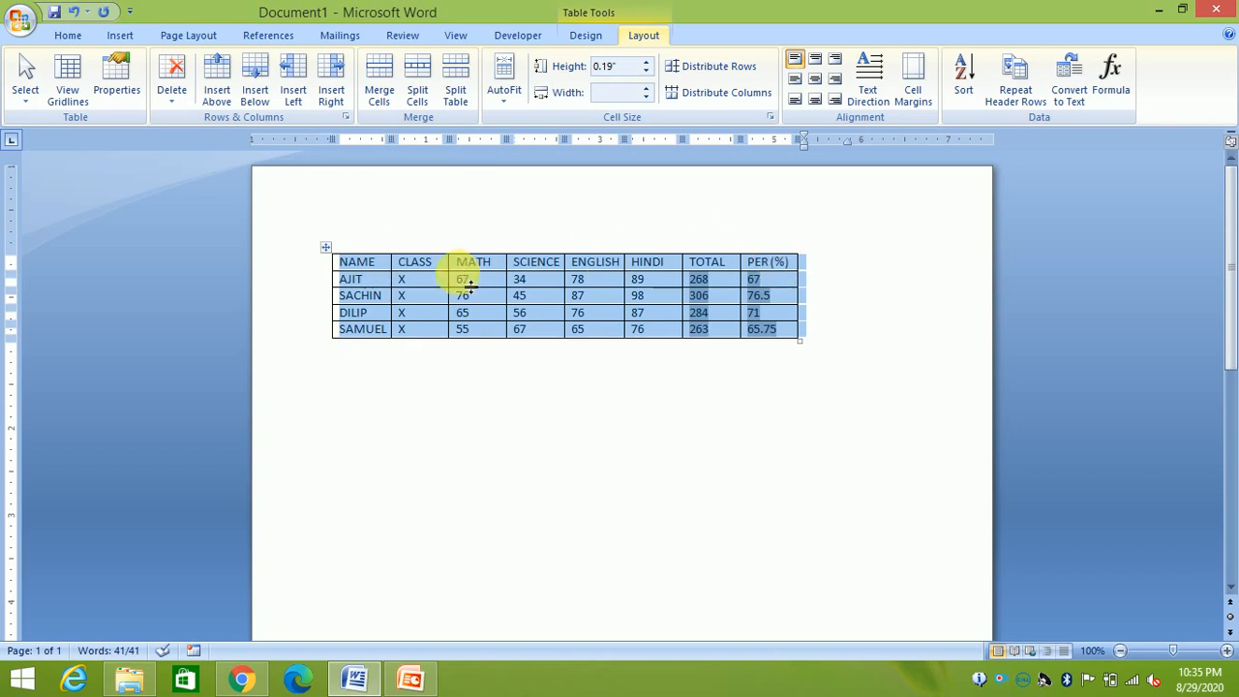
left_click(484, 240)
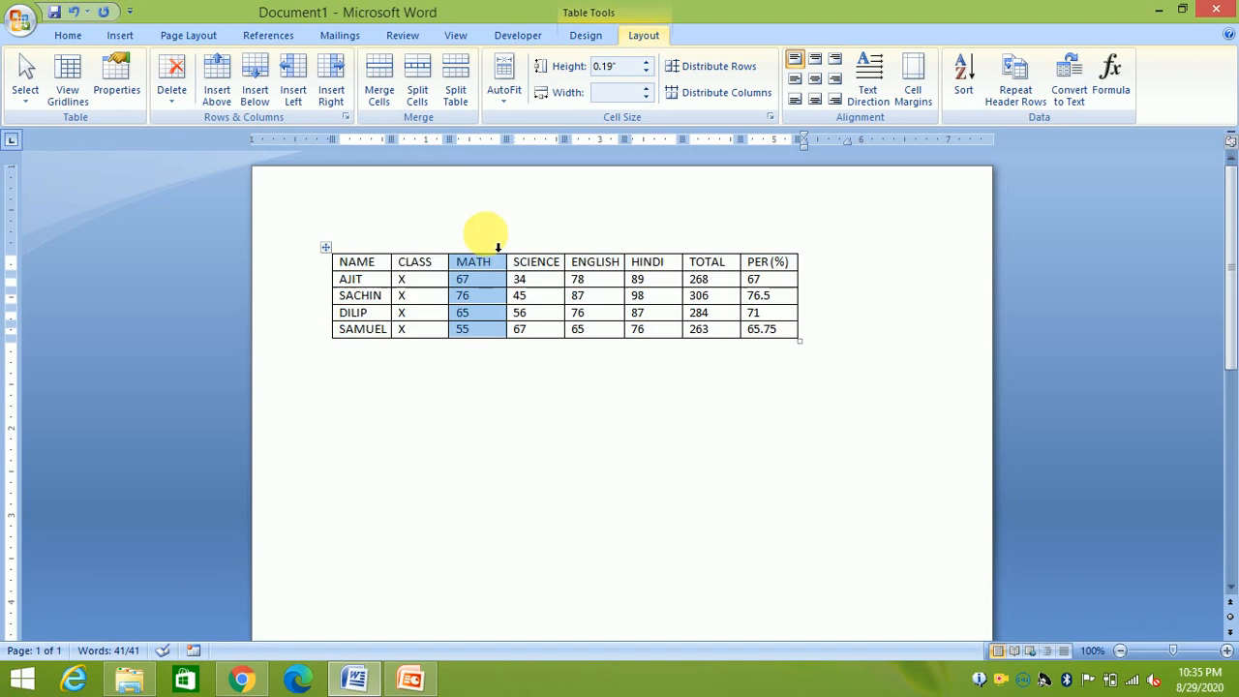
left_click(401, 279)
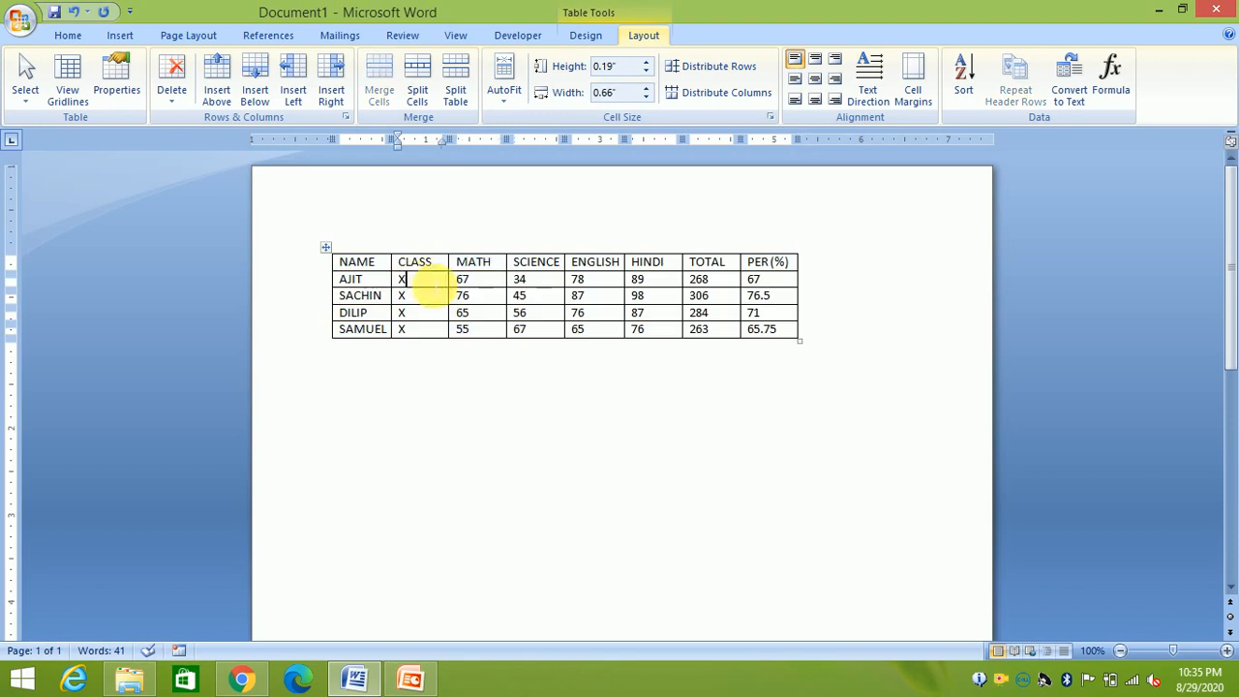
Toggle table gridlines on and off, then show Table Tools Design from the NAME cell
left_click(69, 102)
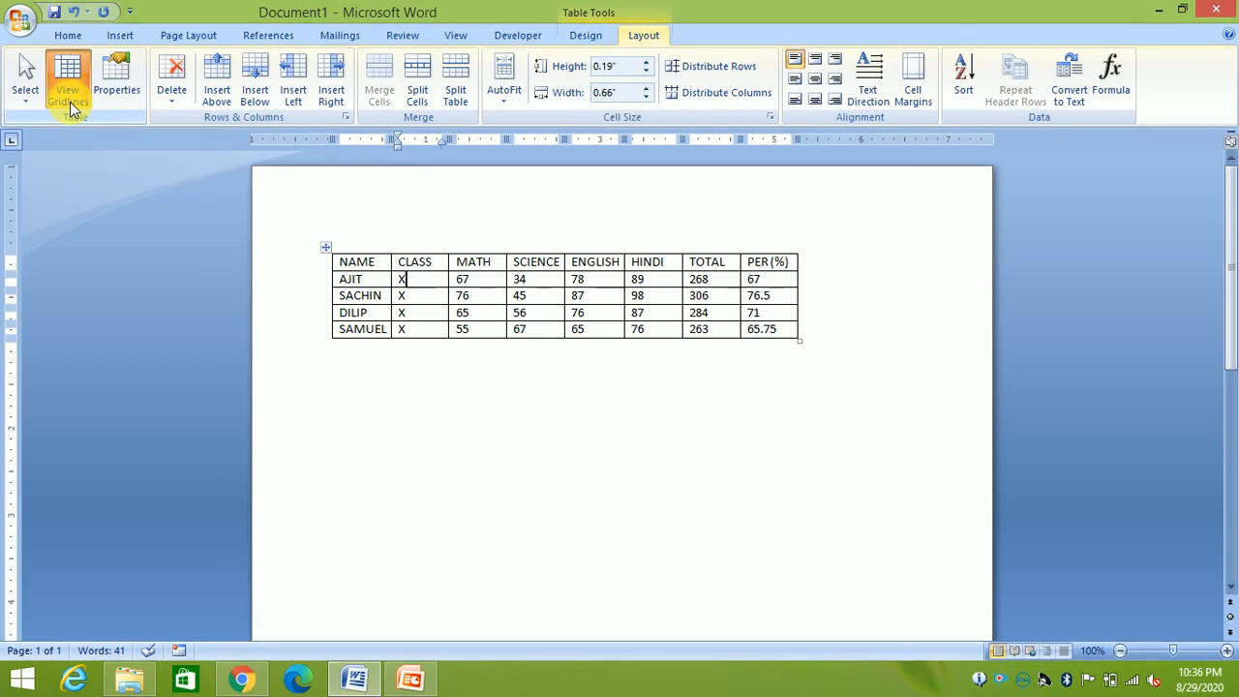
left_click(68, 103)
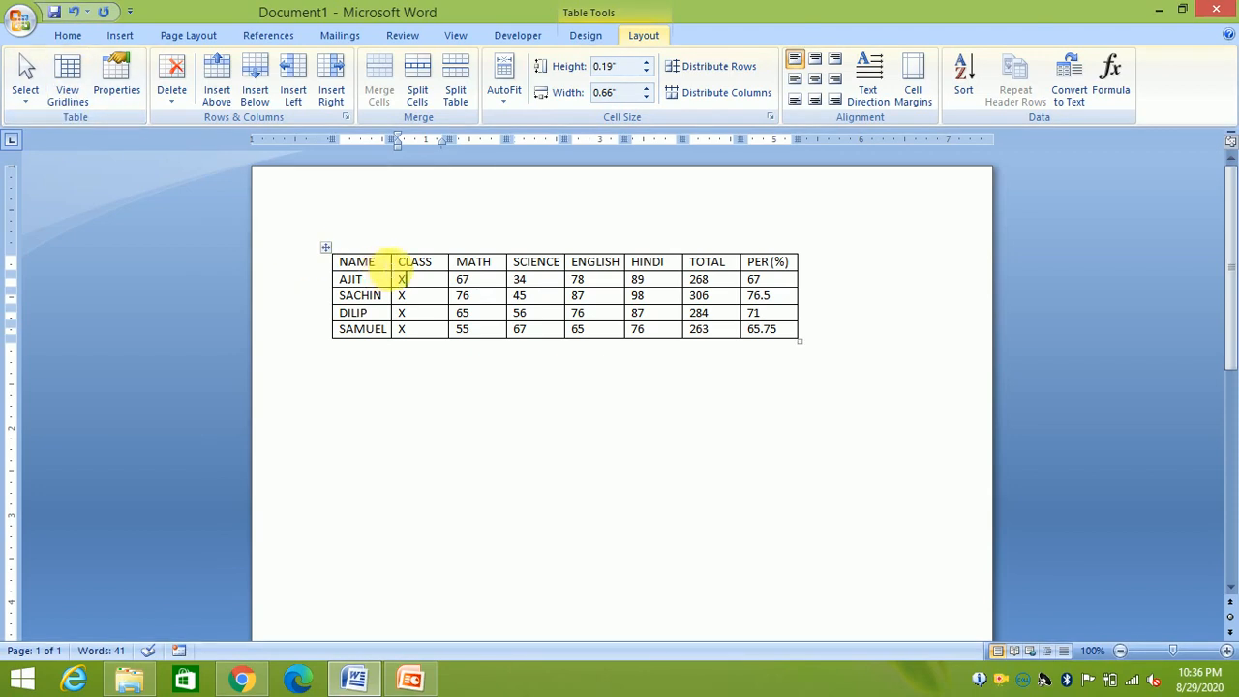
left_click(377, 261)
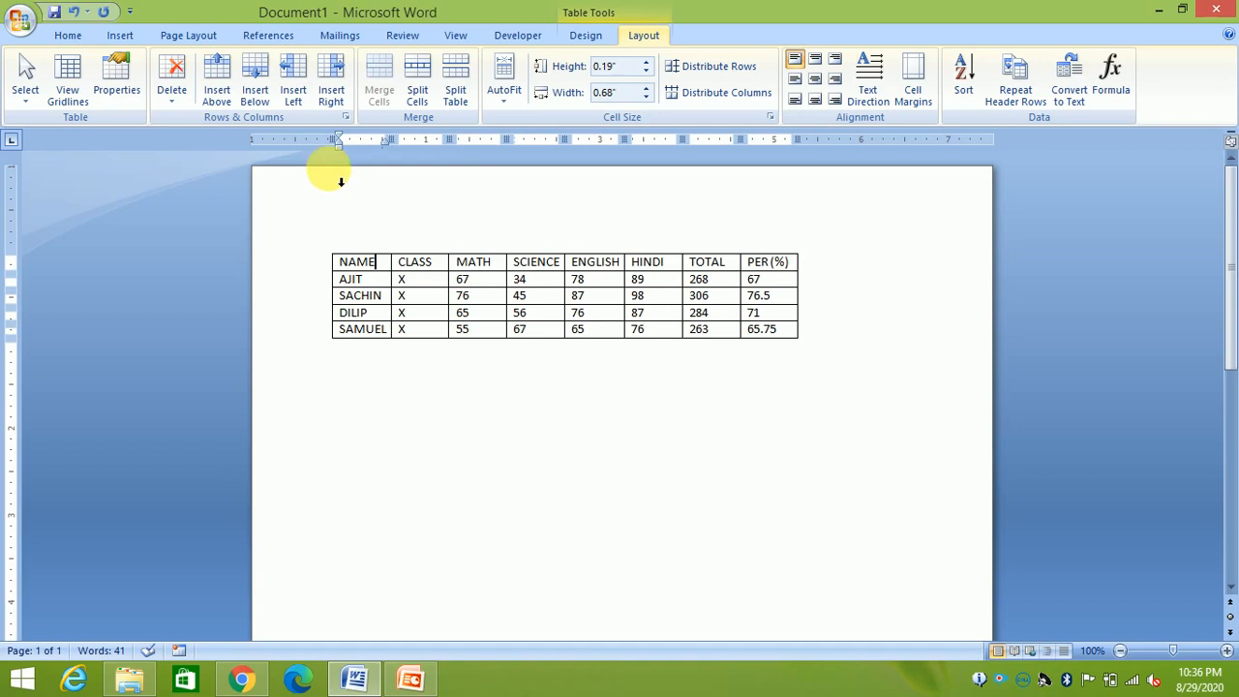
left_click(592, 37)
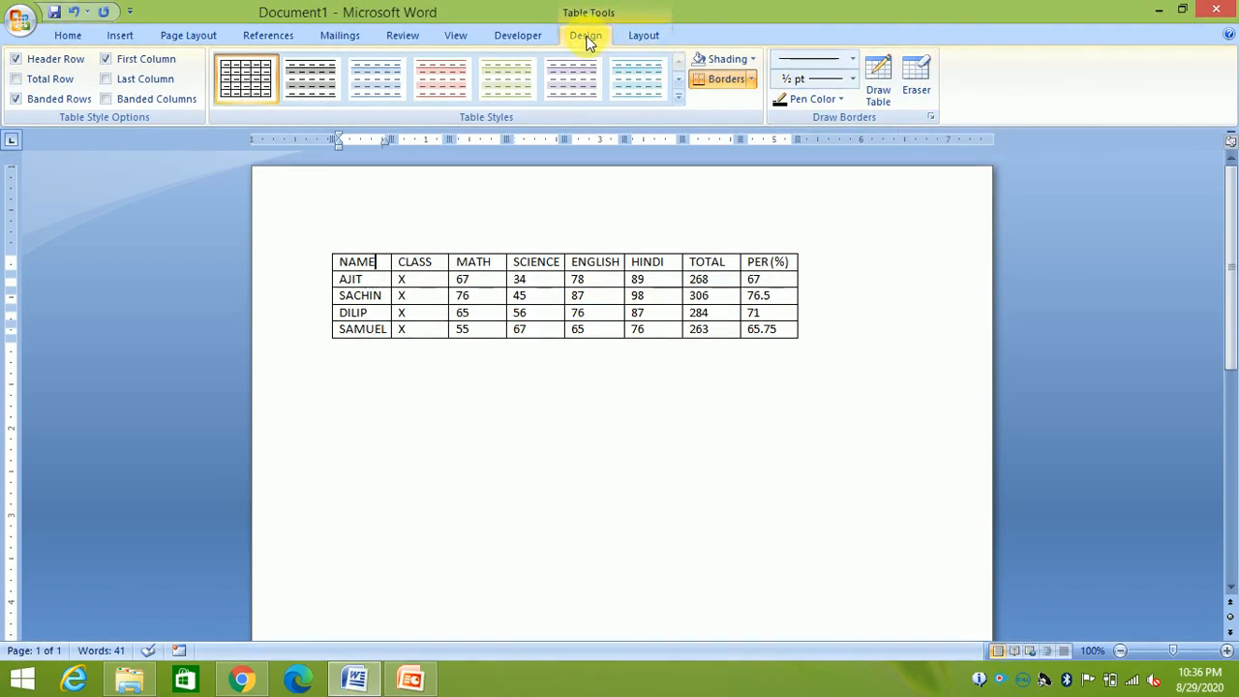
left_click(921, 73)
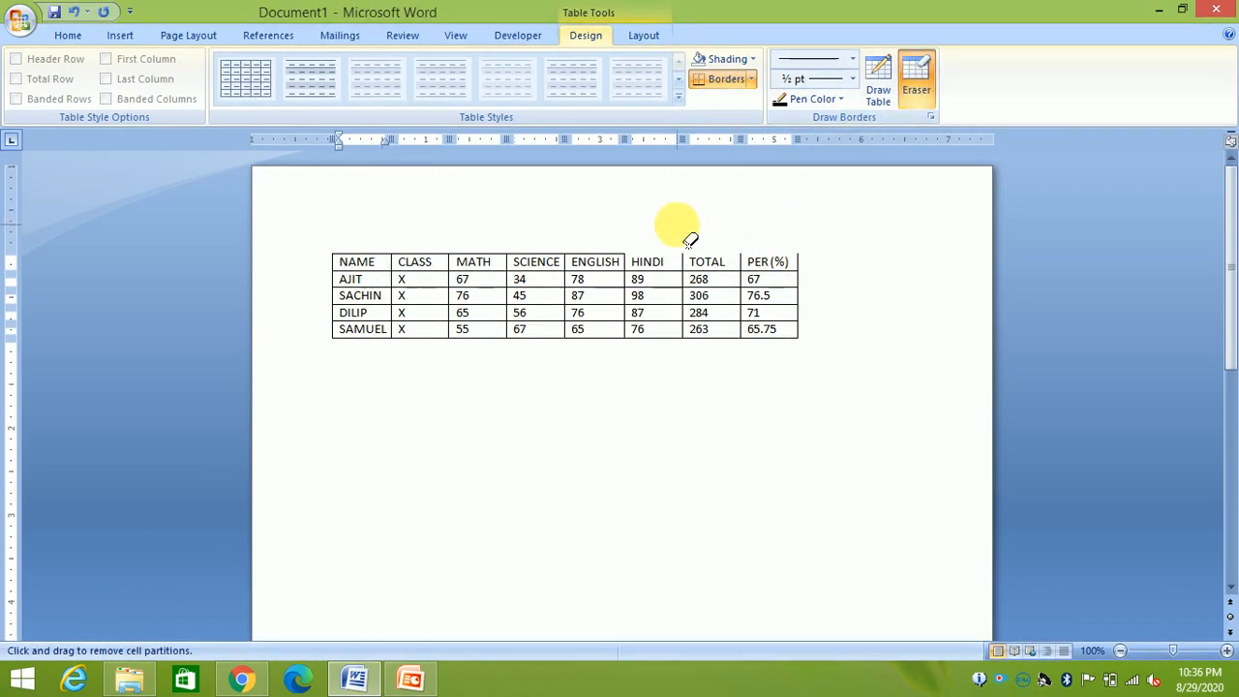
left_click(918, 77)
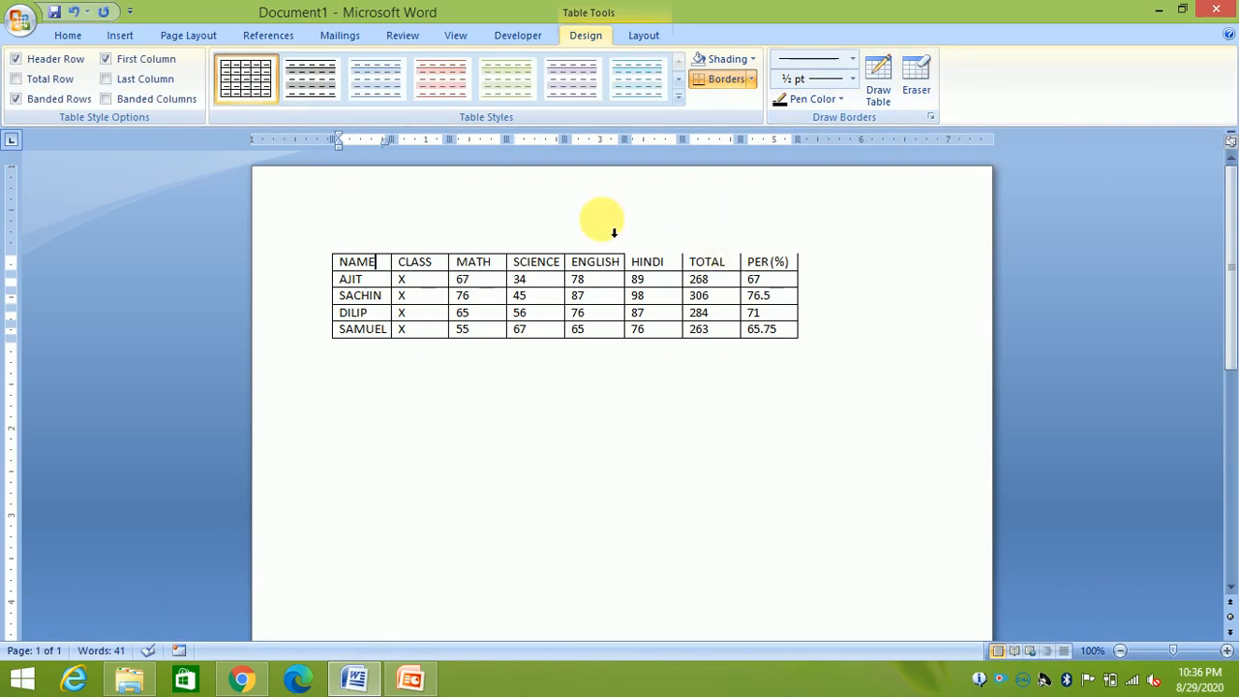
left_click(637, 36)
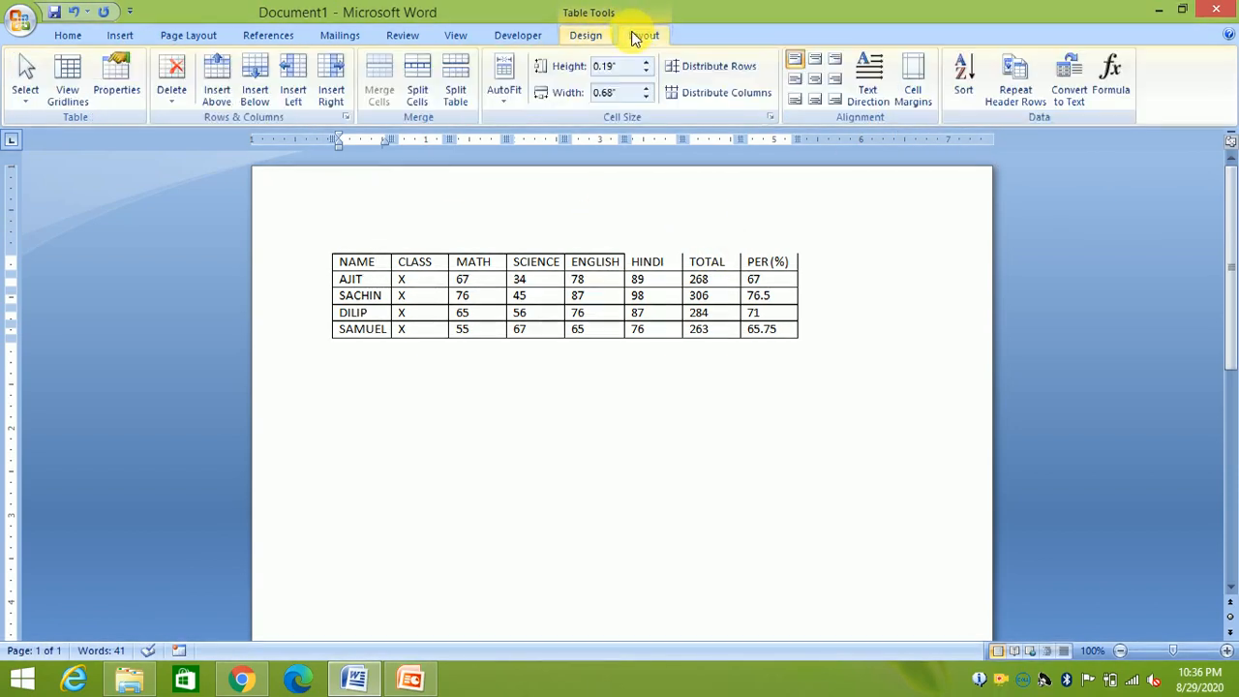
left_click(66, 92)
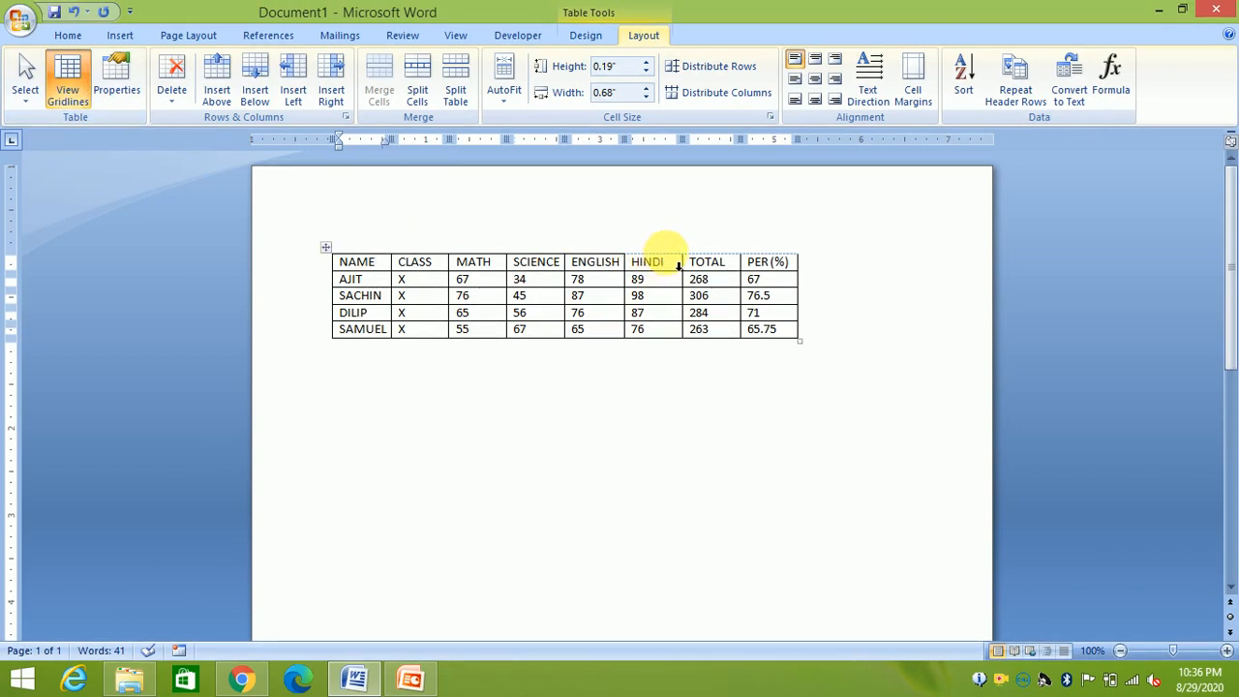
left_click(85, 61)
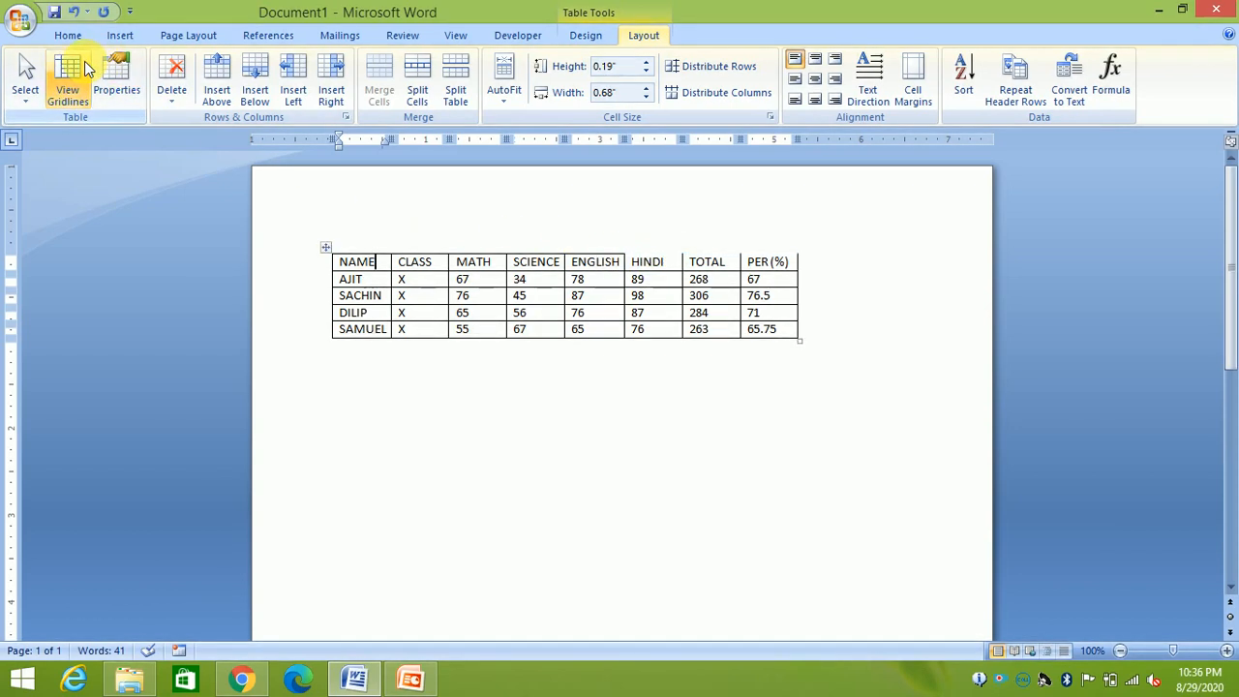
left_click(84, 61)
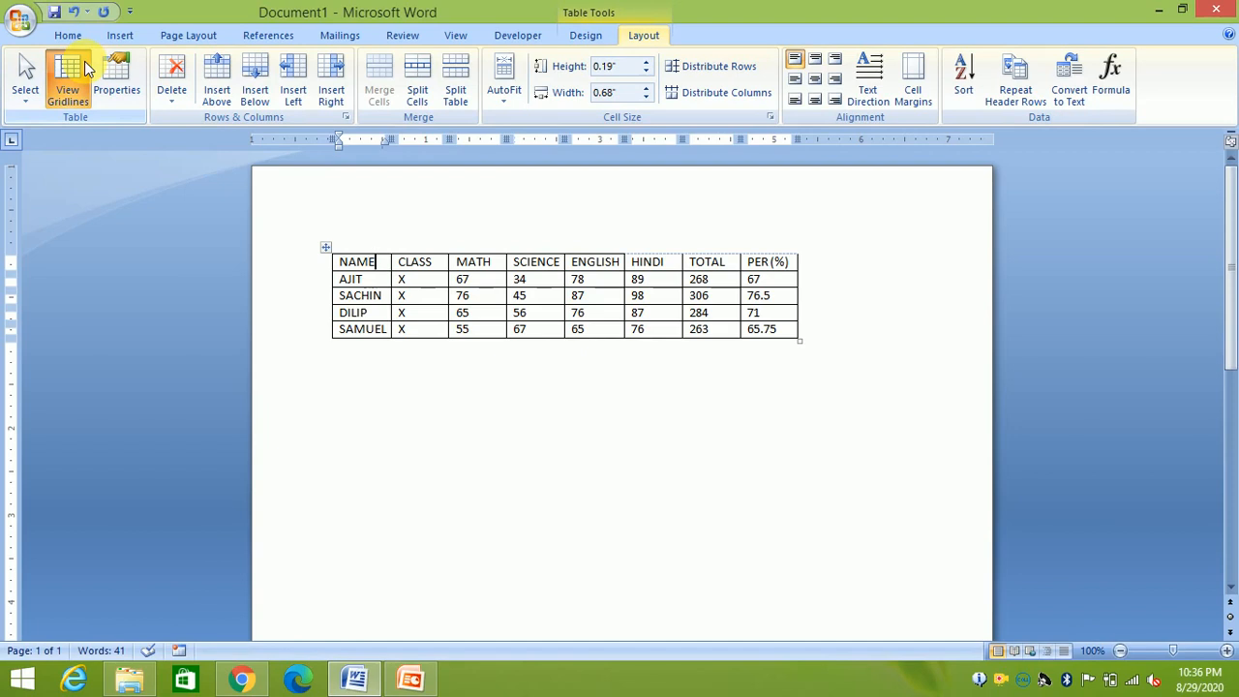
left_click(84, 61)
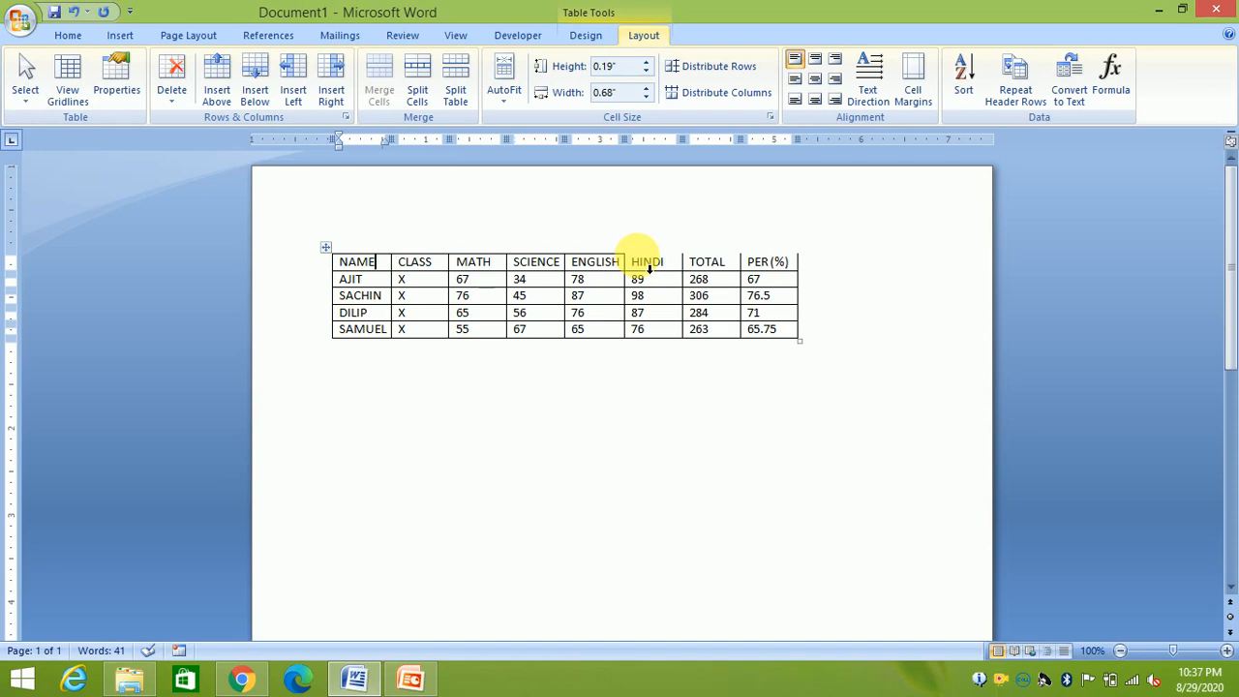
left_click(576, 35)
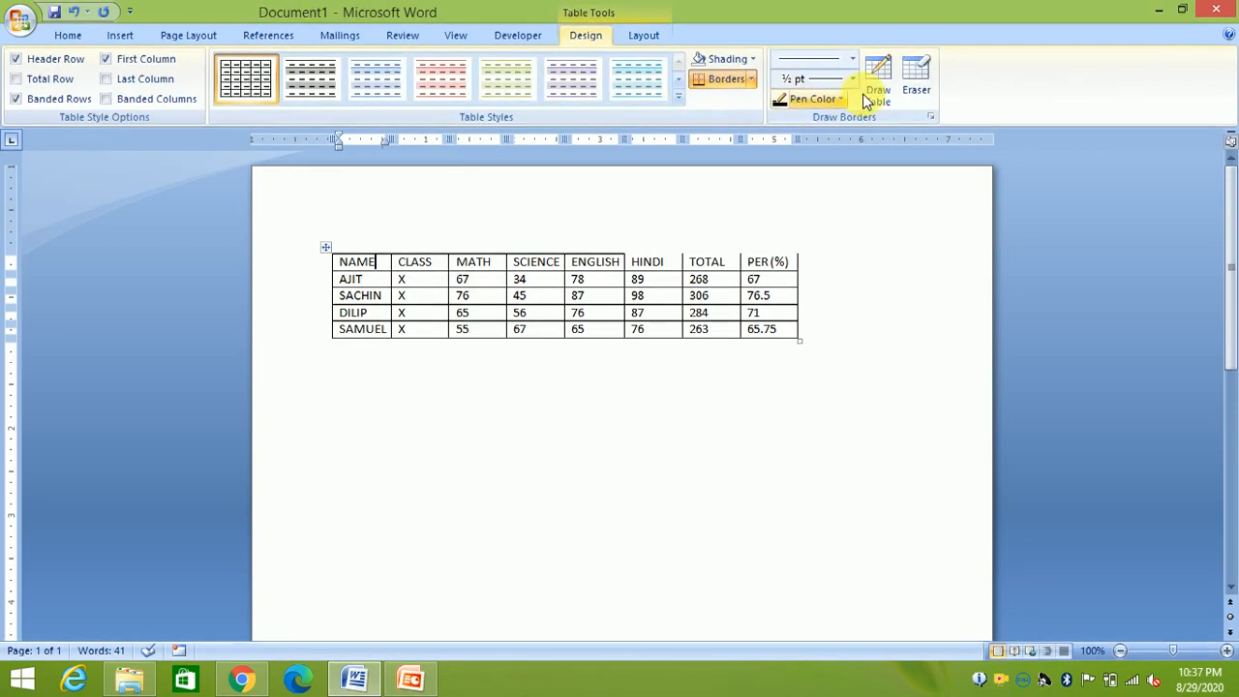
Preview the Insert > Table choices, close them, and go back to Table Tools Layout
left_click(126, 41)
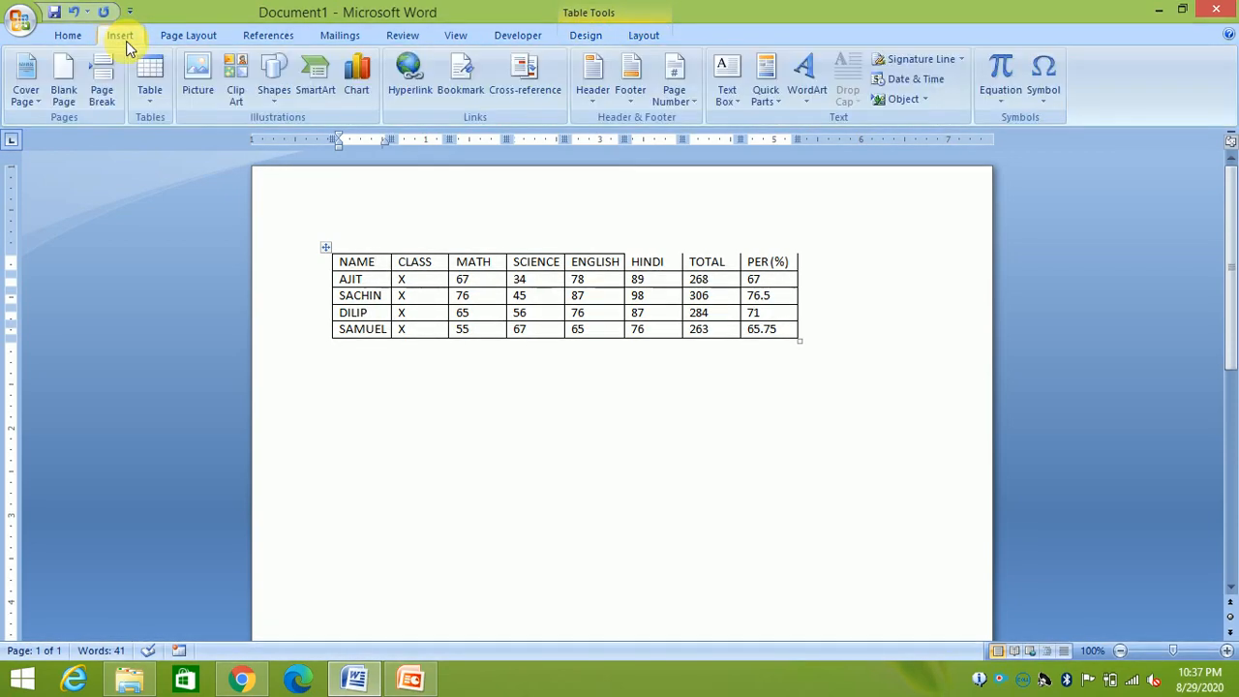
left_click(156, 97)
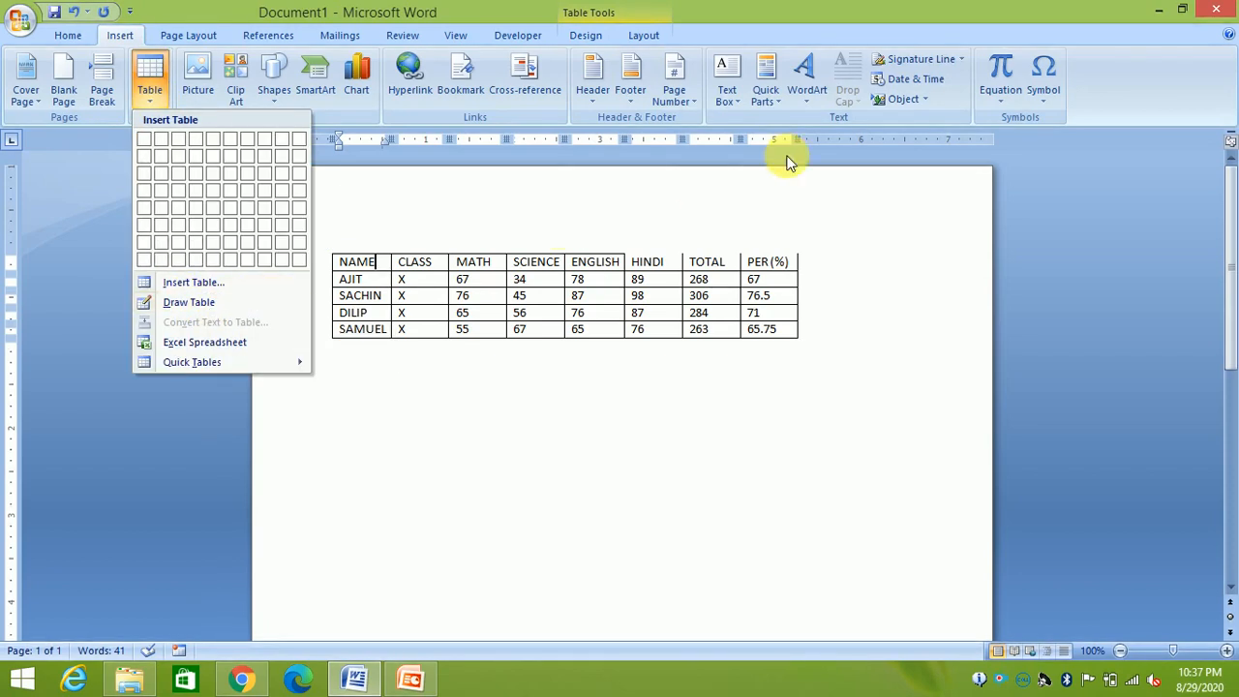
left_click(193, 14)
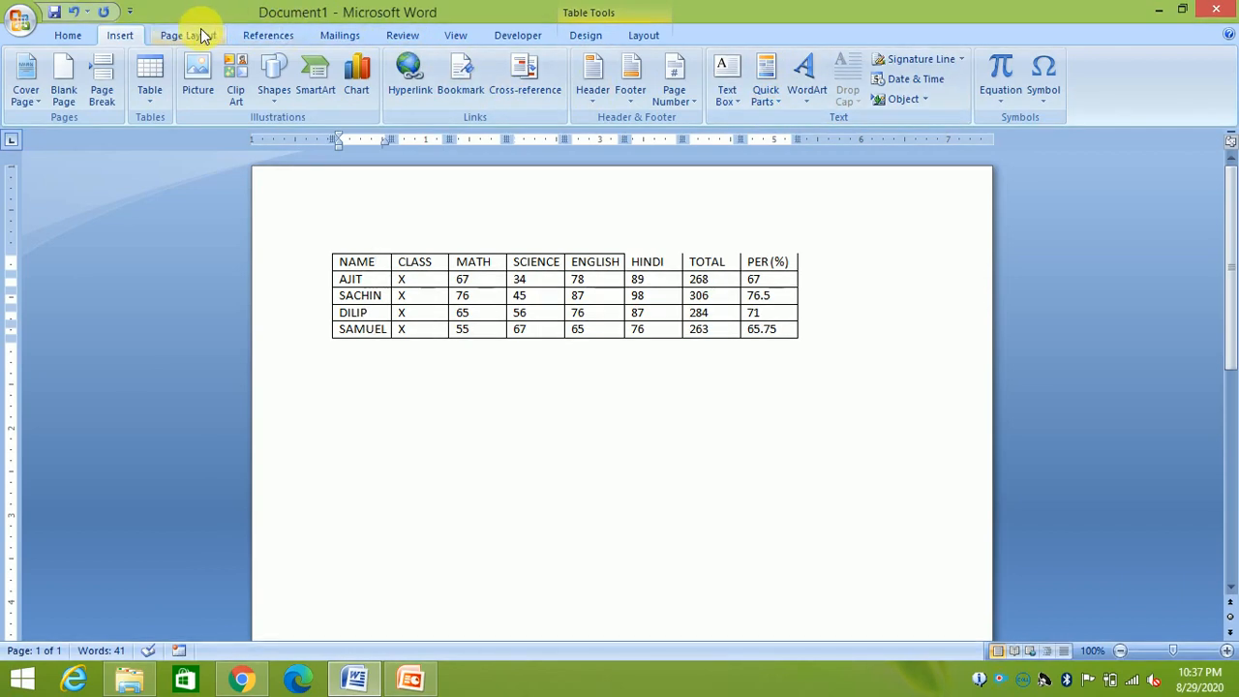
left_click(641, 35)
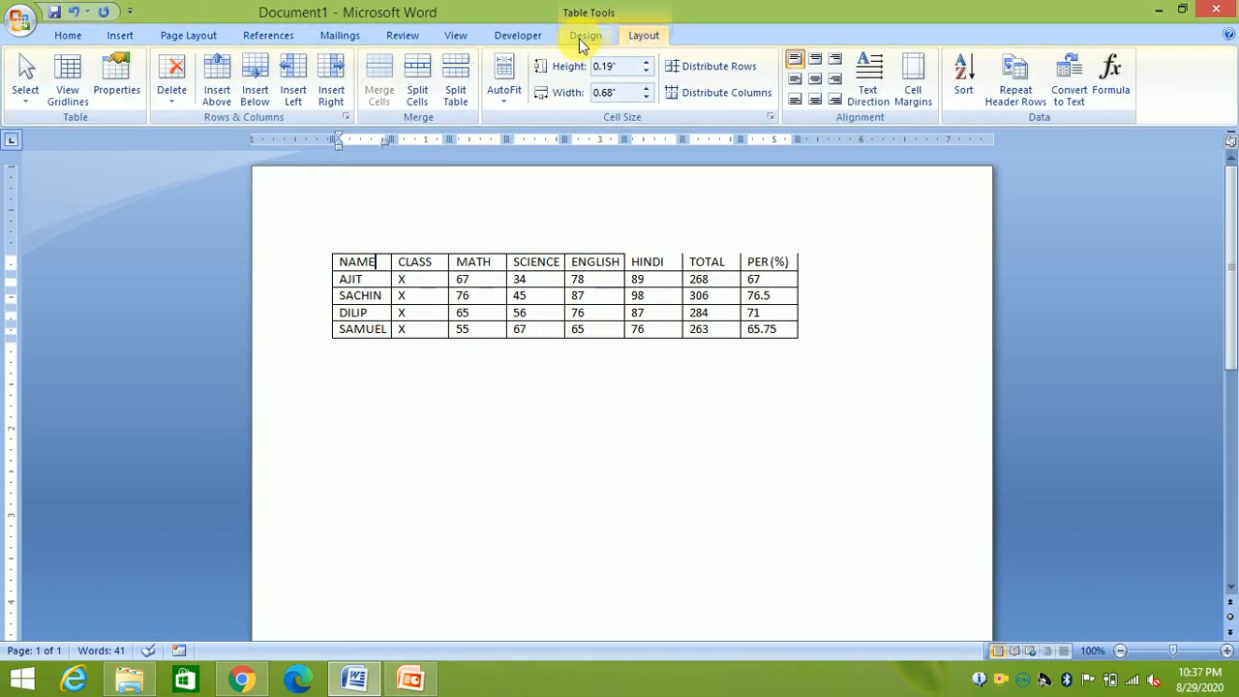
left_click(585, 36)
left_click(869, 88)
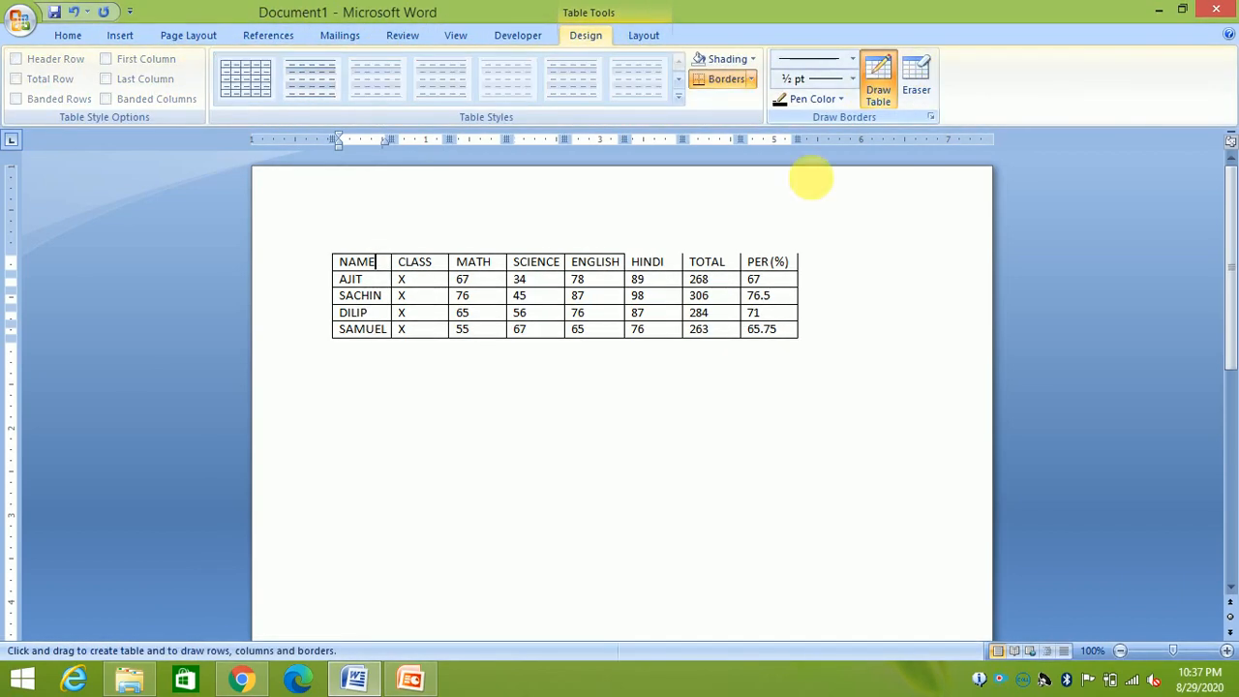
left_click_drag(641, 269, 779, 265)
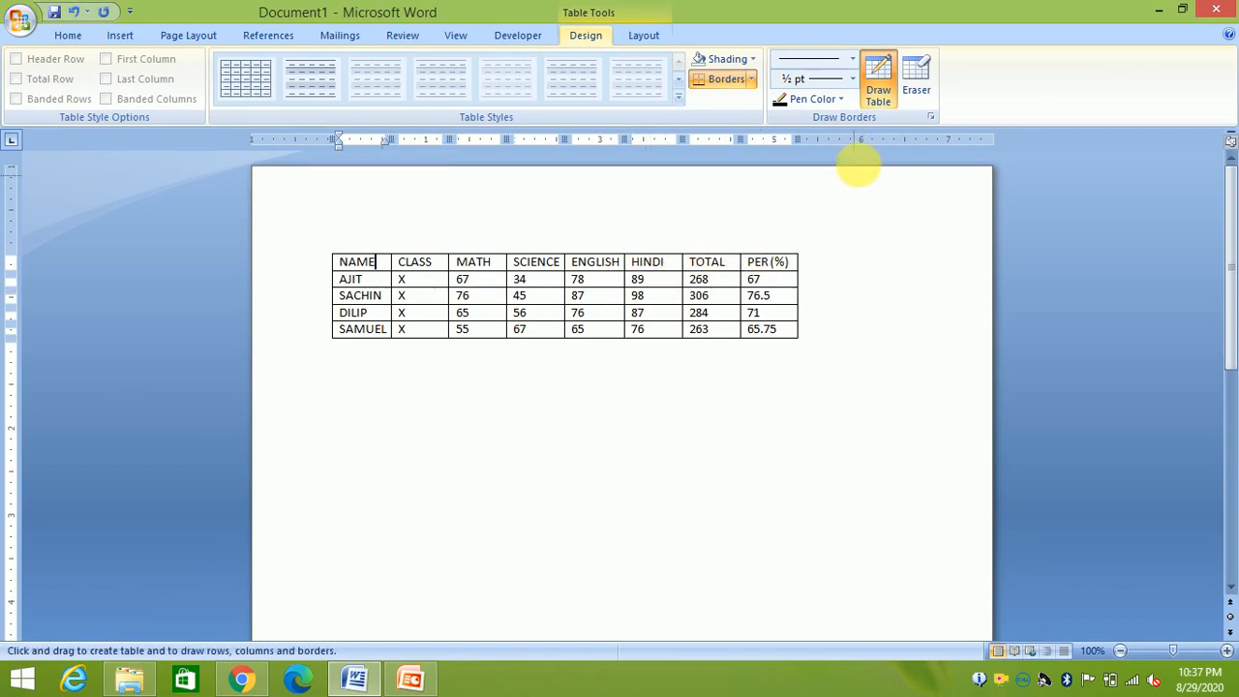
left_click(884, 84)
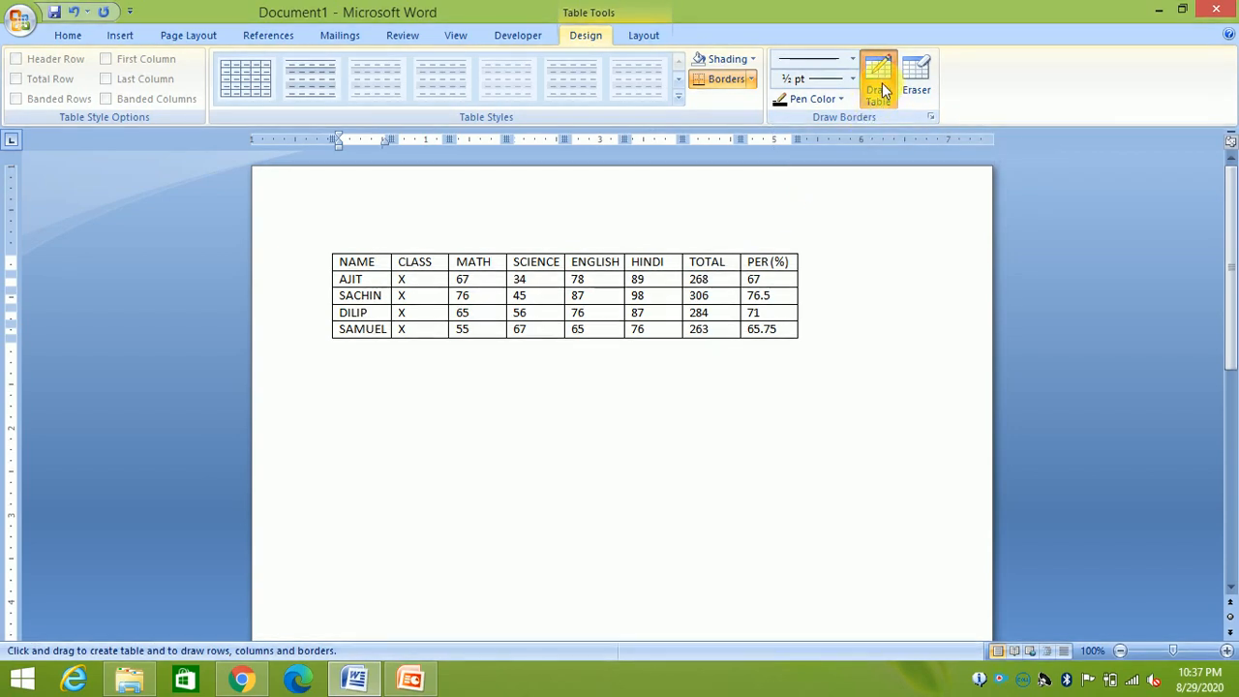
left_click(881, 84)
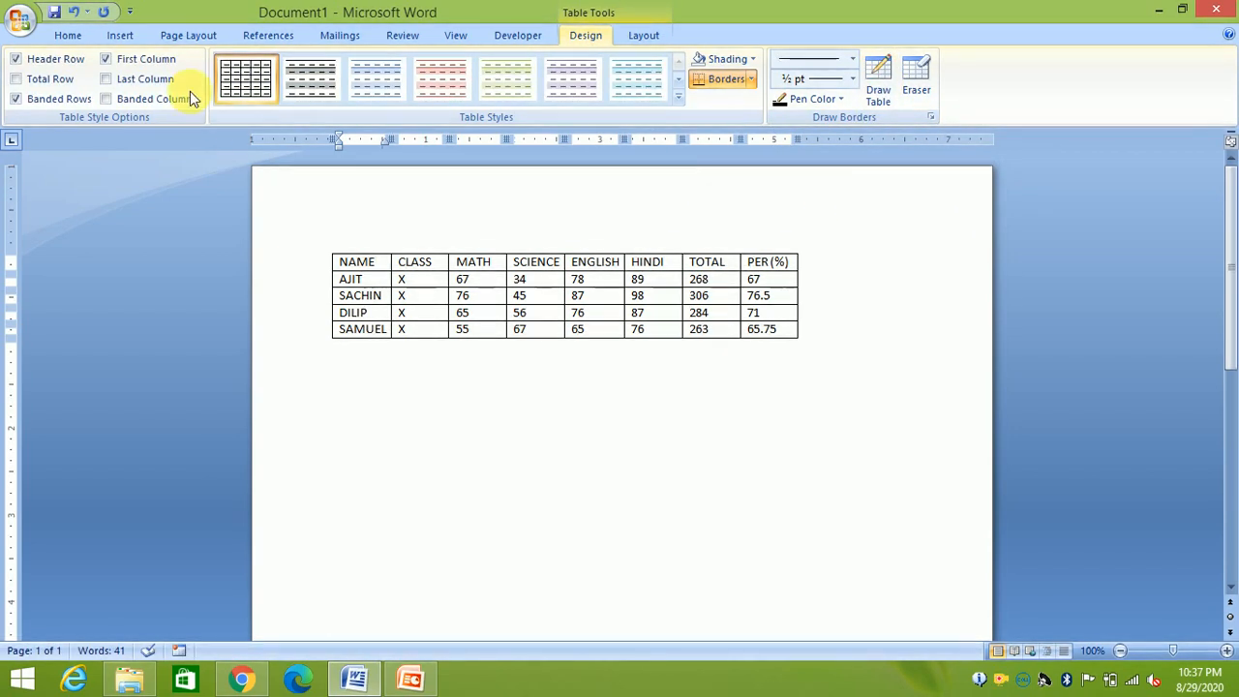
left_click(642, 37)
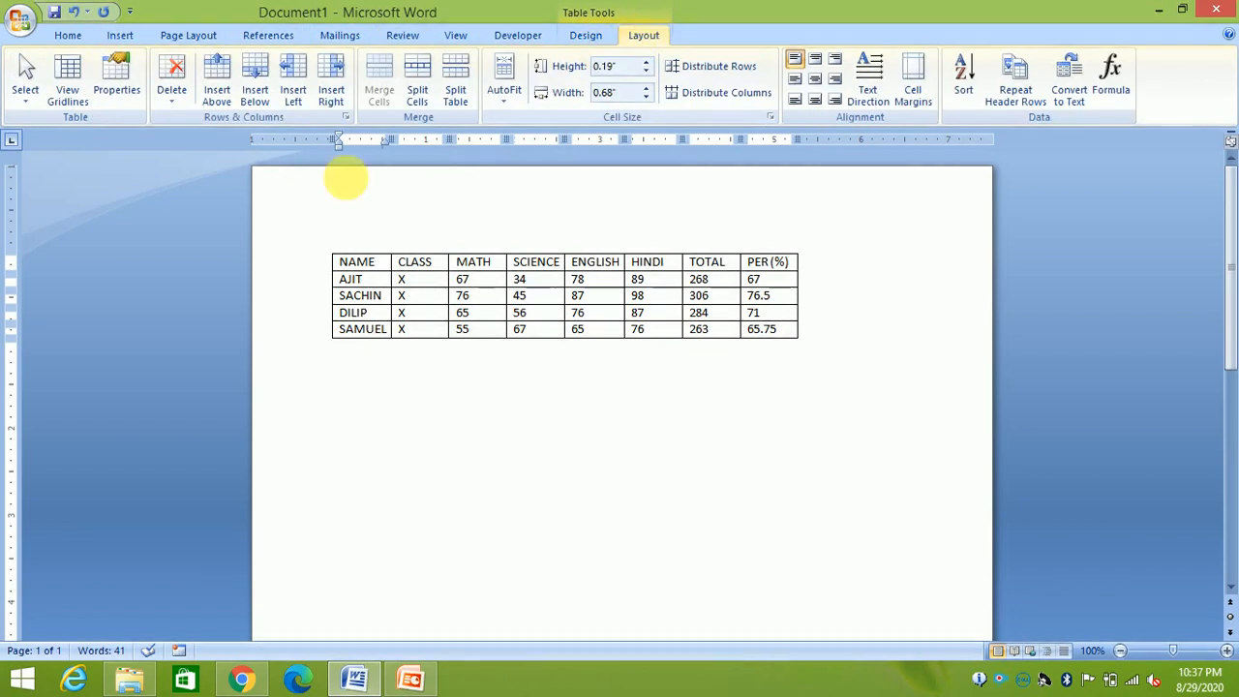
left_click(120, 78)
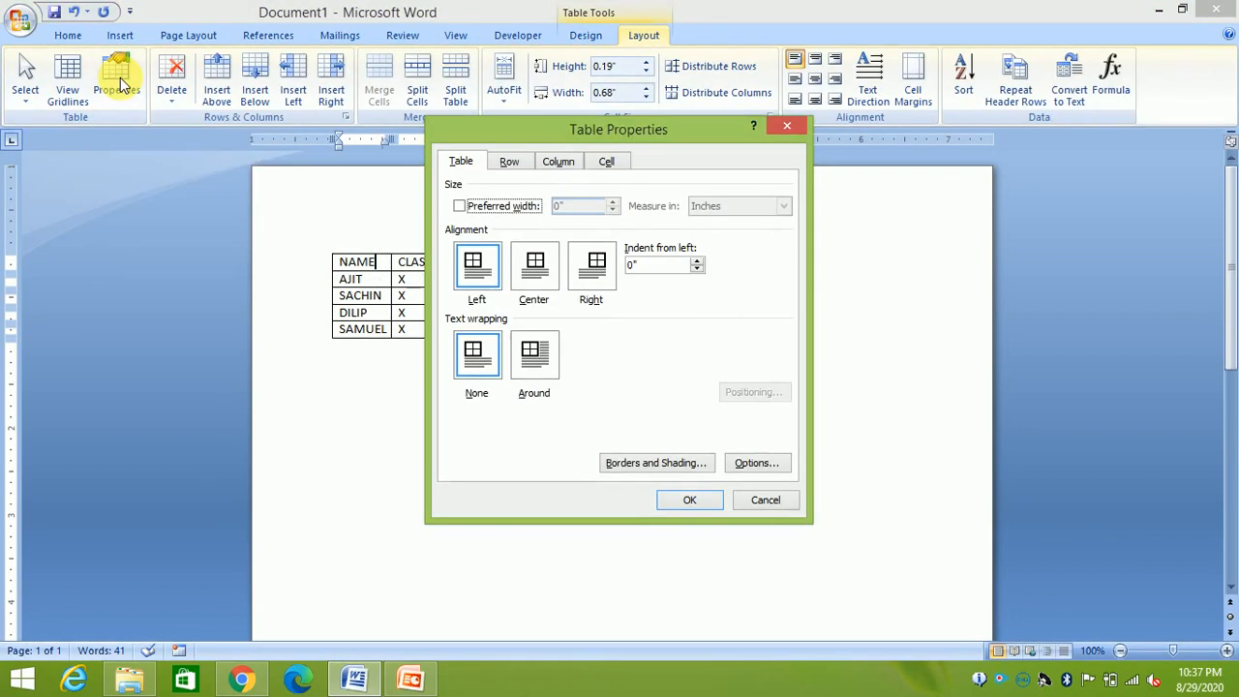
left_click(472, 274)
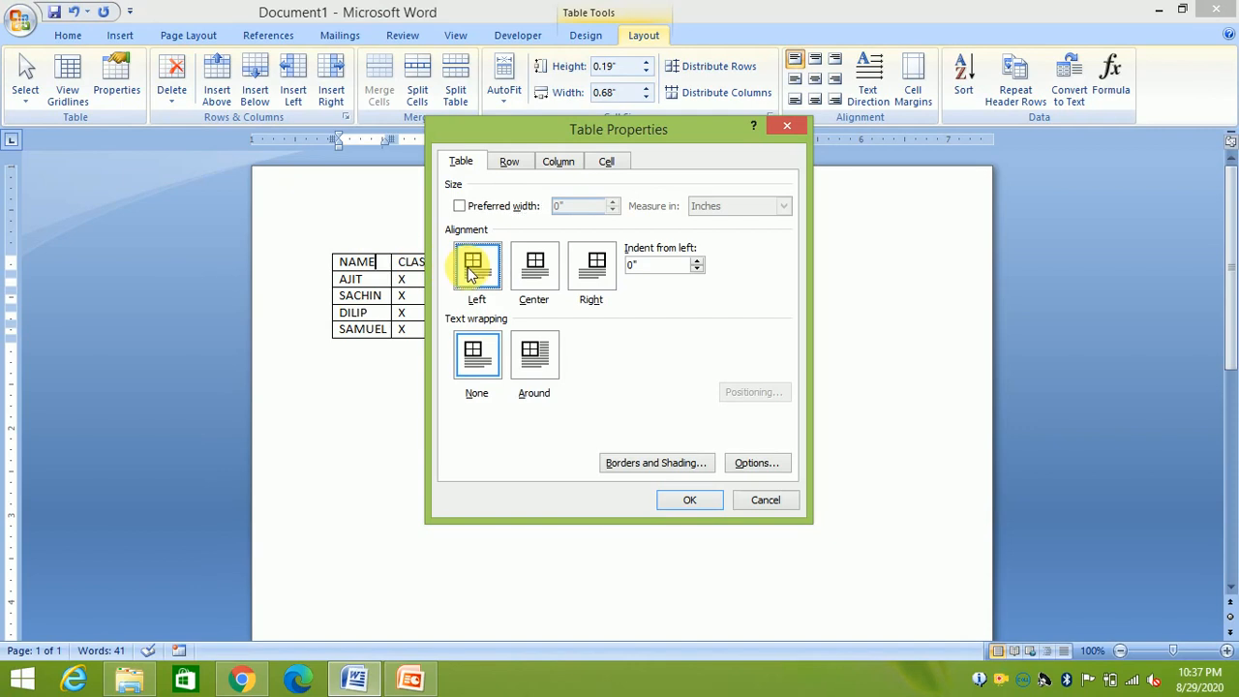
left_click(533, 273)
left_click(592, 271)
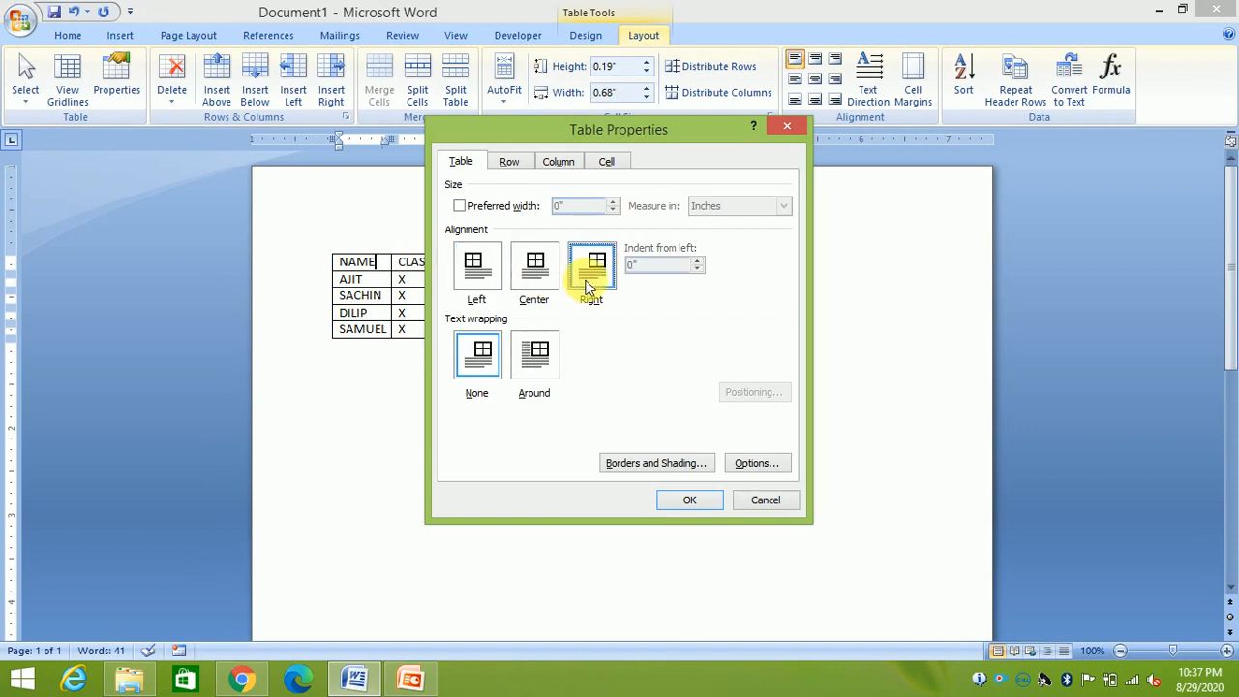
left_click(673, 502)
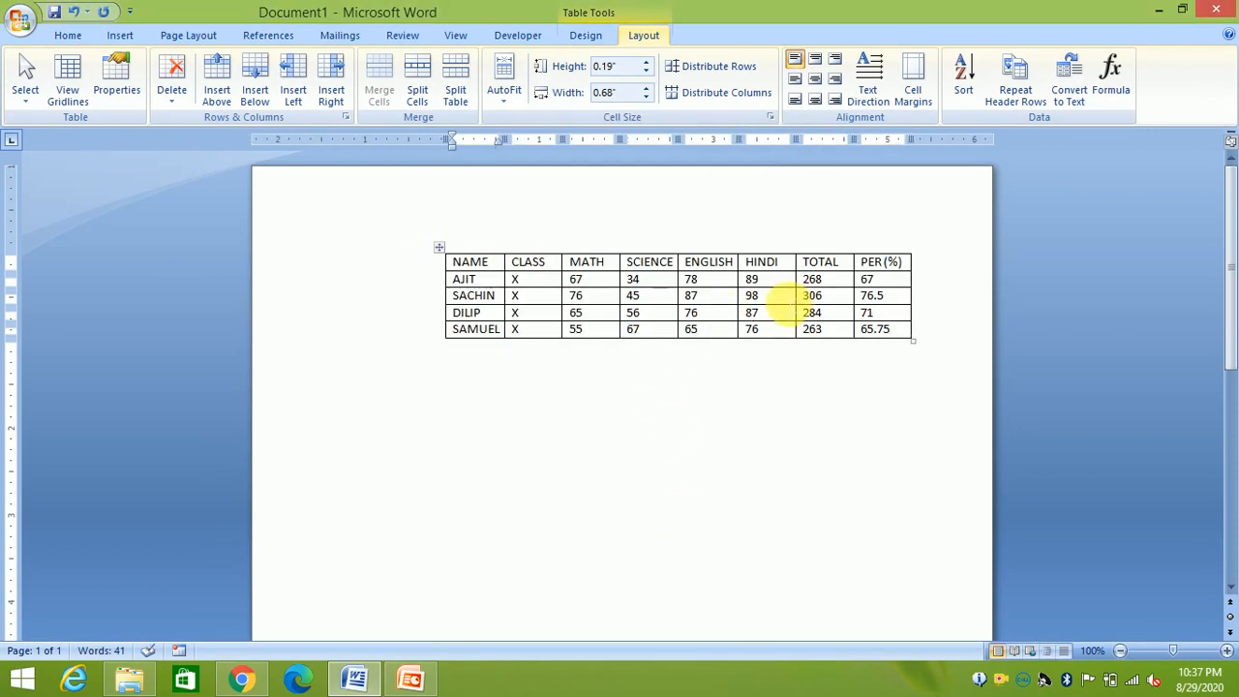
left_click(117, 77)
left_click(474, 276)
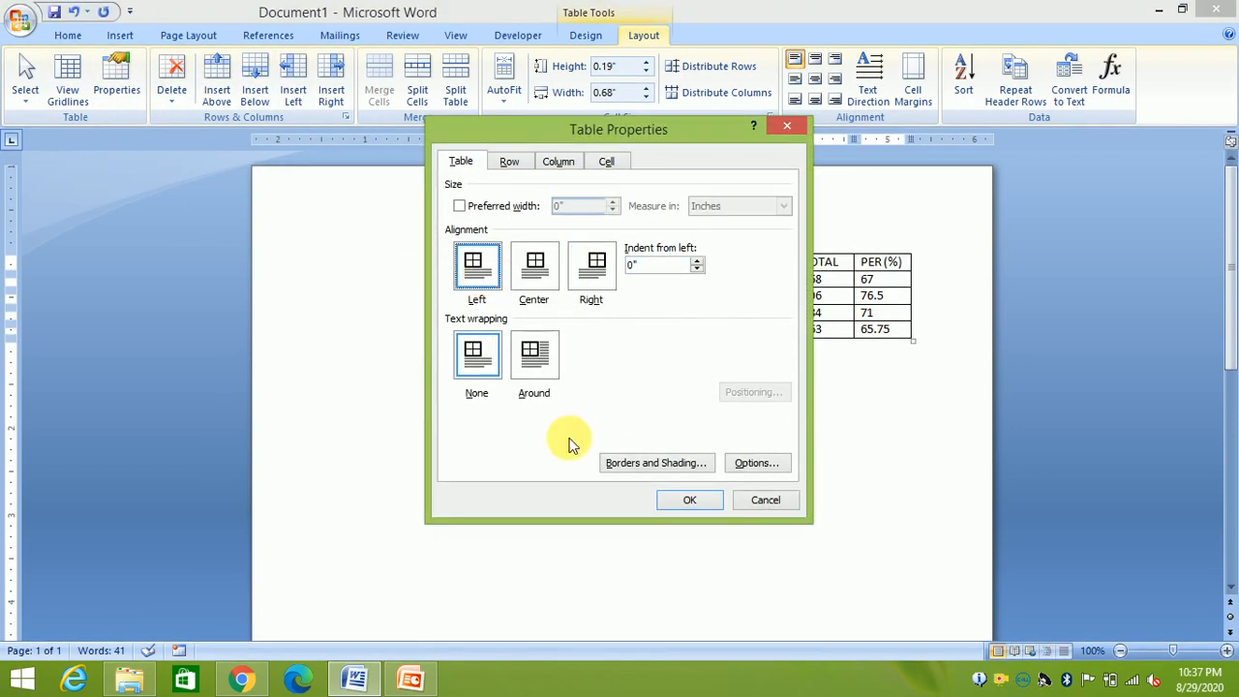
left_click(683, 501)
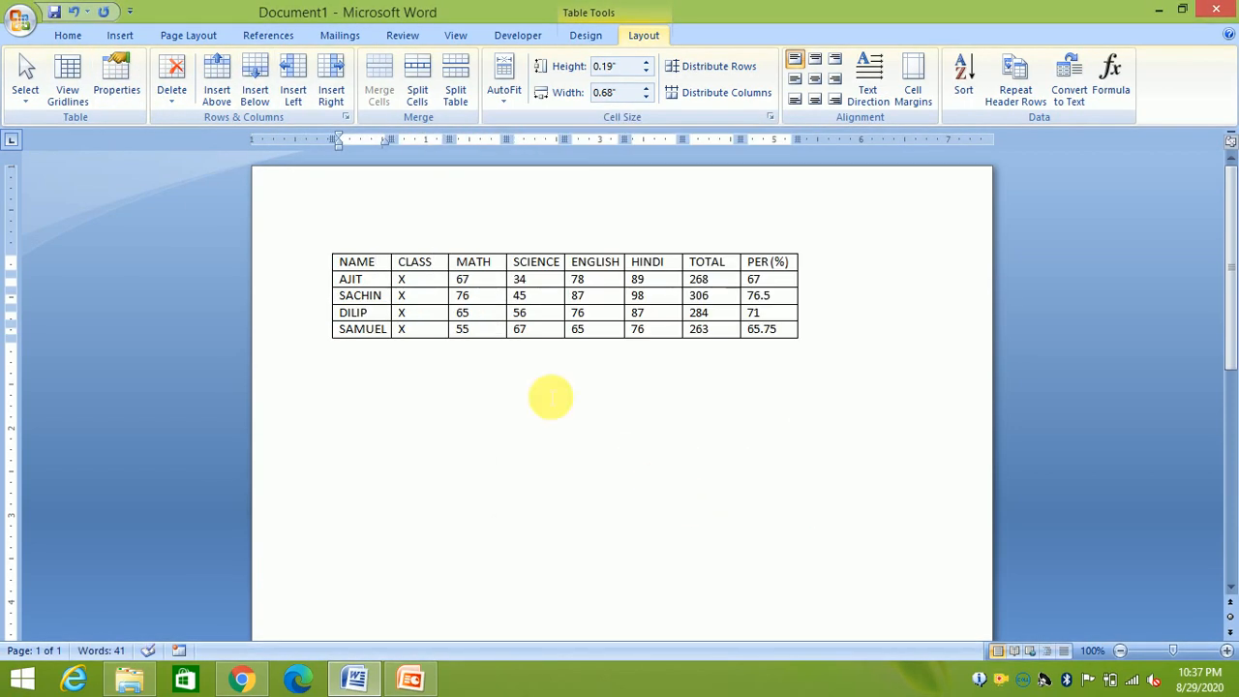
left_click(111, 75)
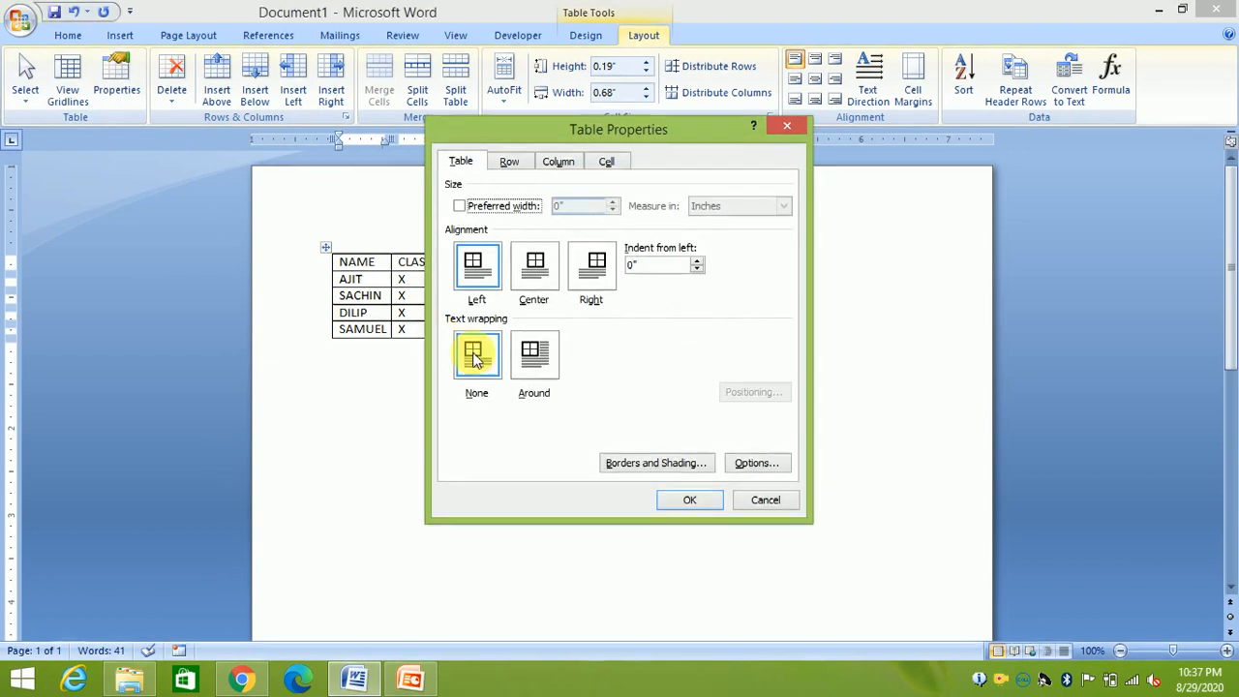
left_click(539, 366)
left_click(477, 358)
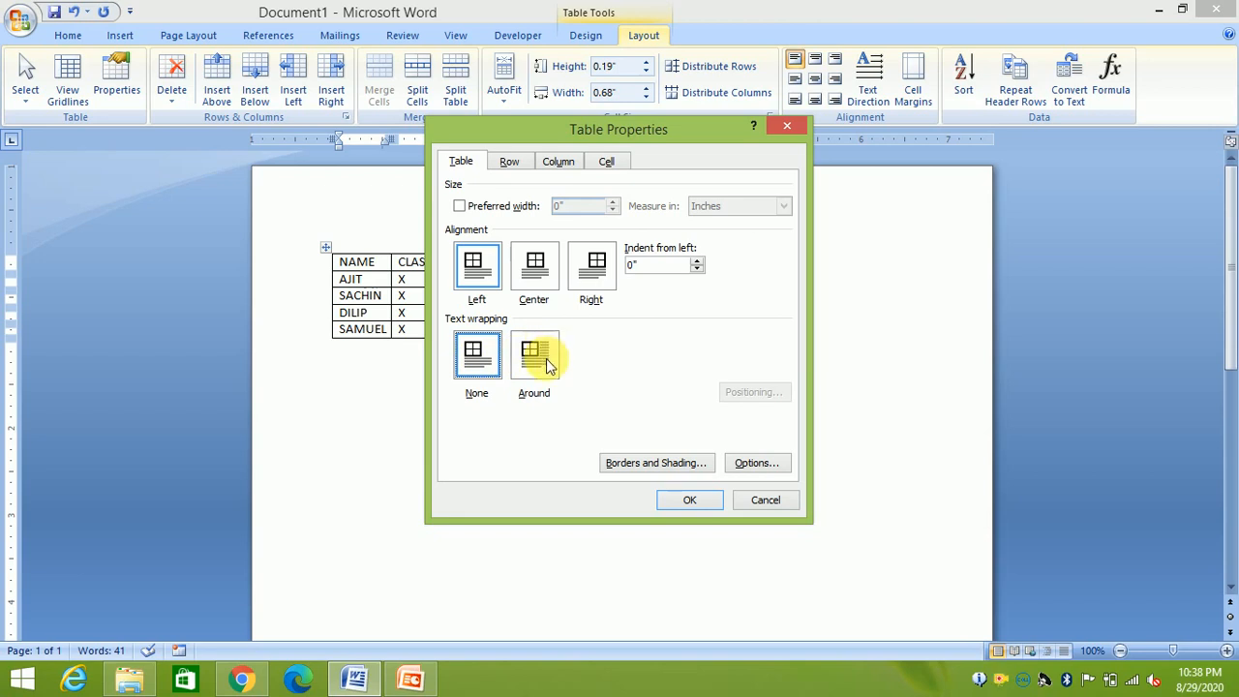
left_click(684, 500)
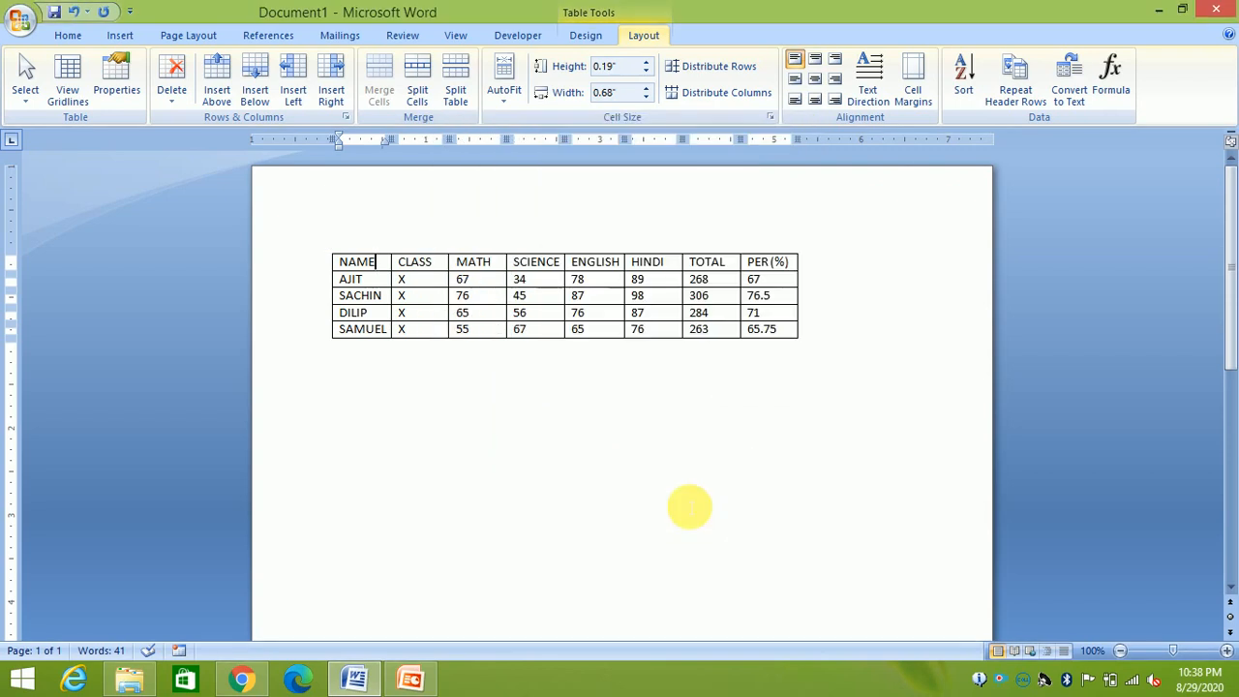
Generate =RAND() sample text below the table and select a paragraph of it
left_click(438, 406)
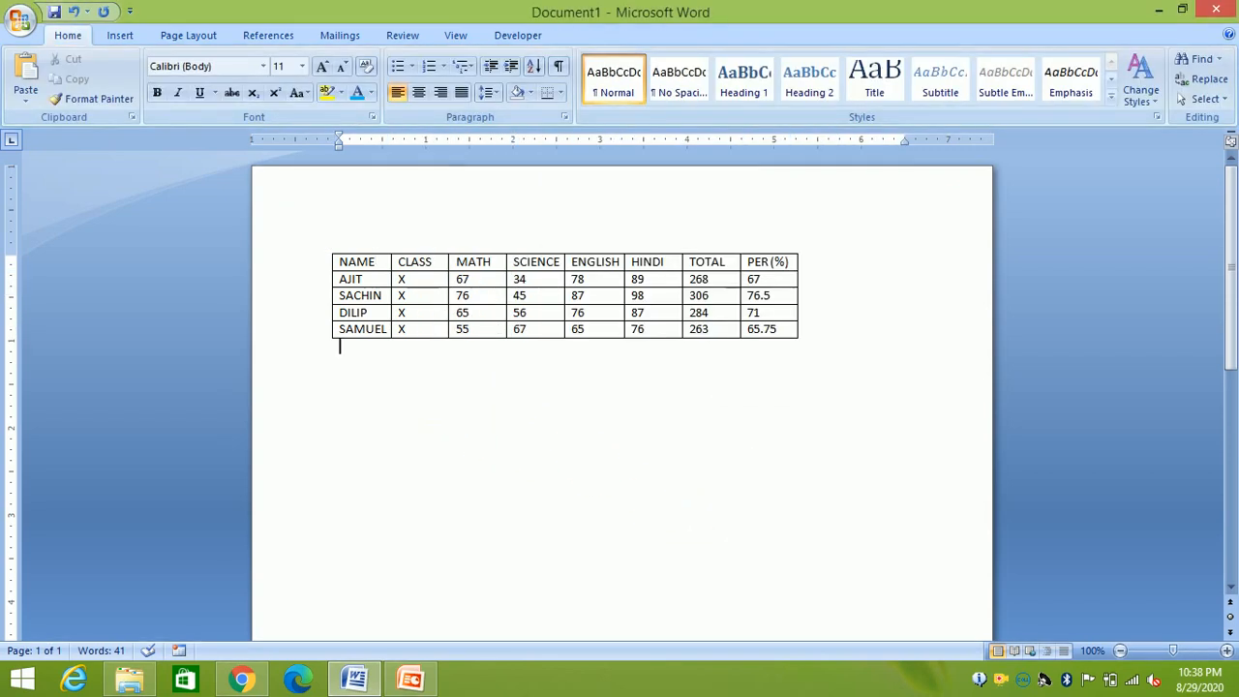
type("=RAND()")
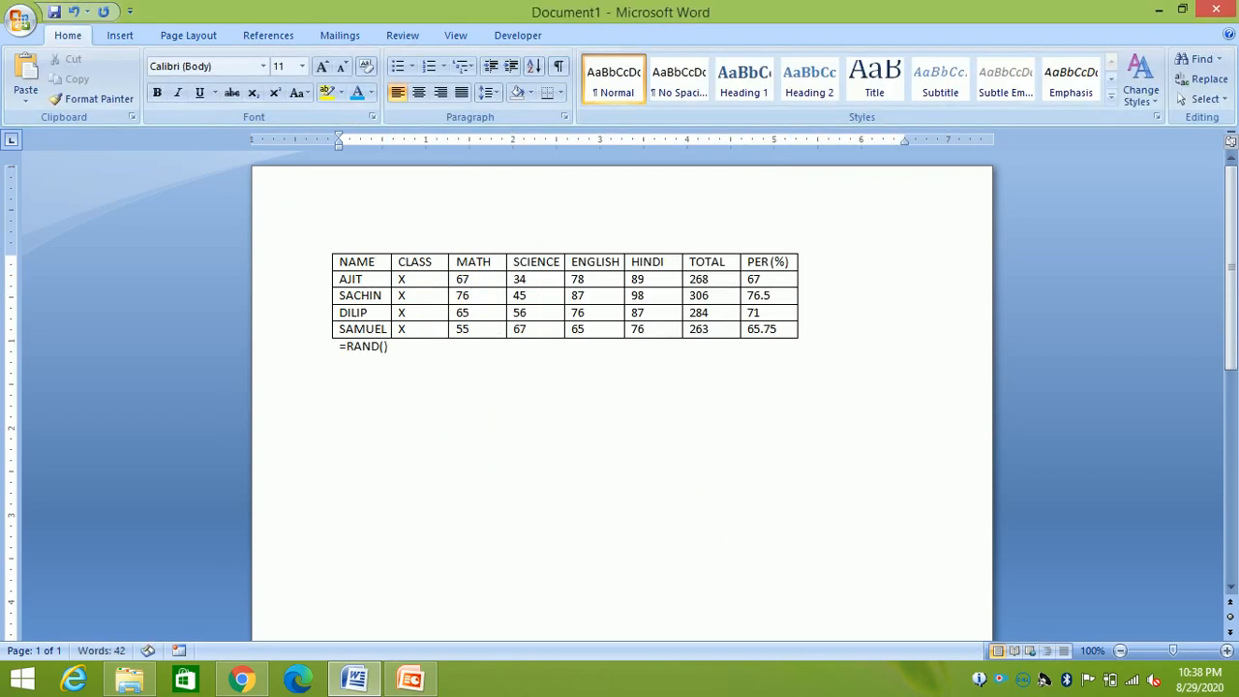
key("Return")
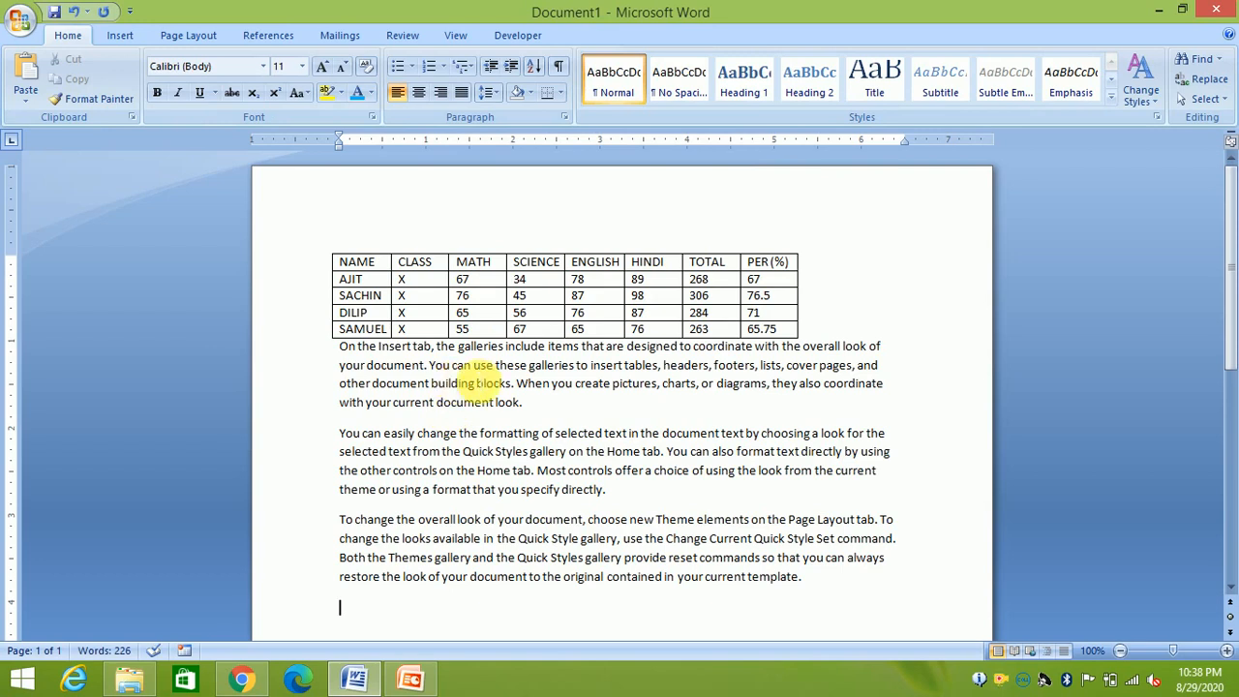
left_click_drag(575, 410, 341, 352)
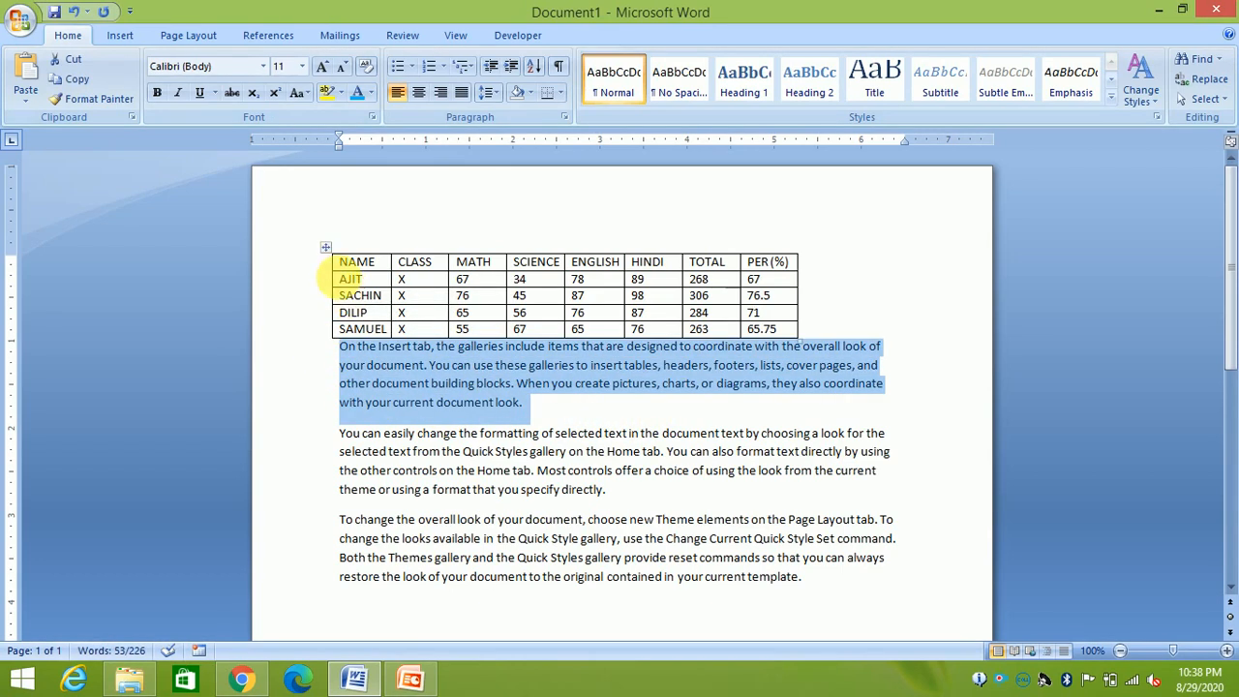
Select and deselect the NAME column, then add and undo an empty row below AJIT
left_click(368, 254)
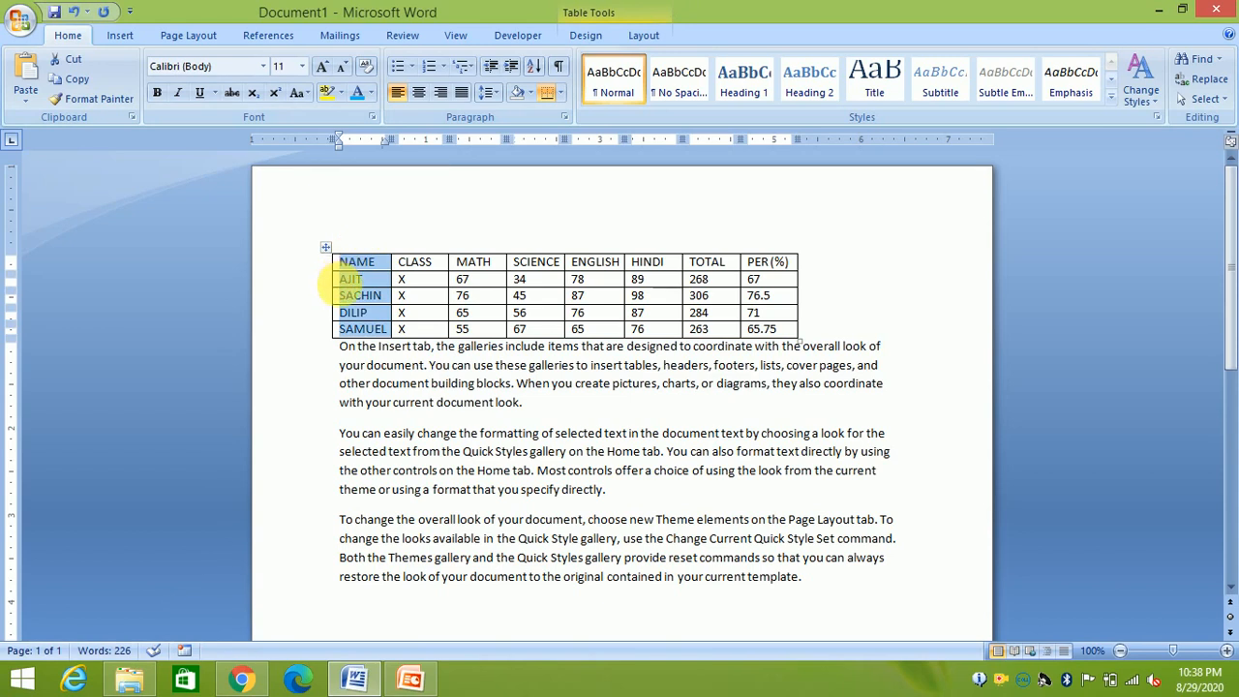
left_click(571, 378)
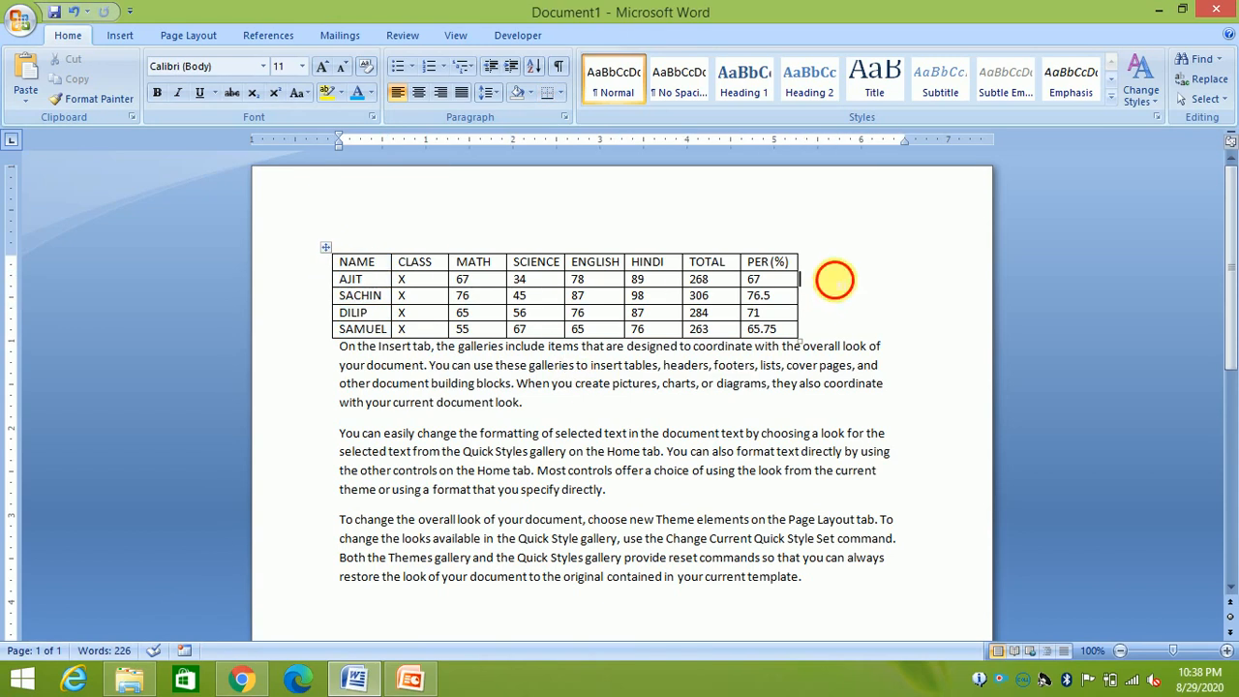
left_click(834, 281)
key("Return")
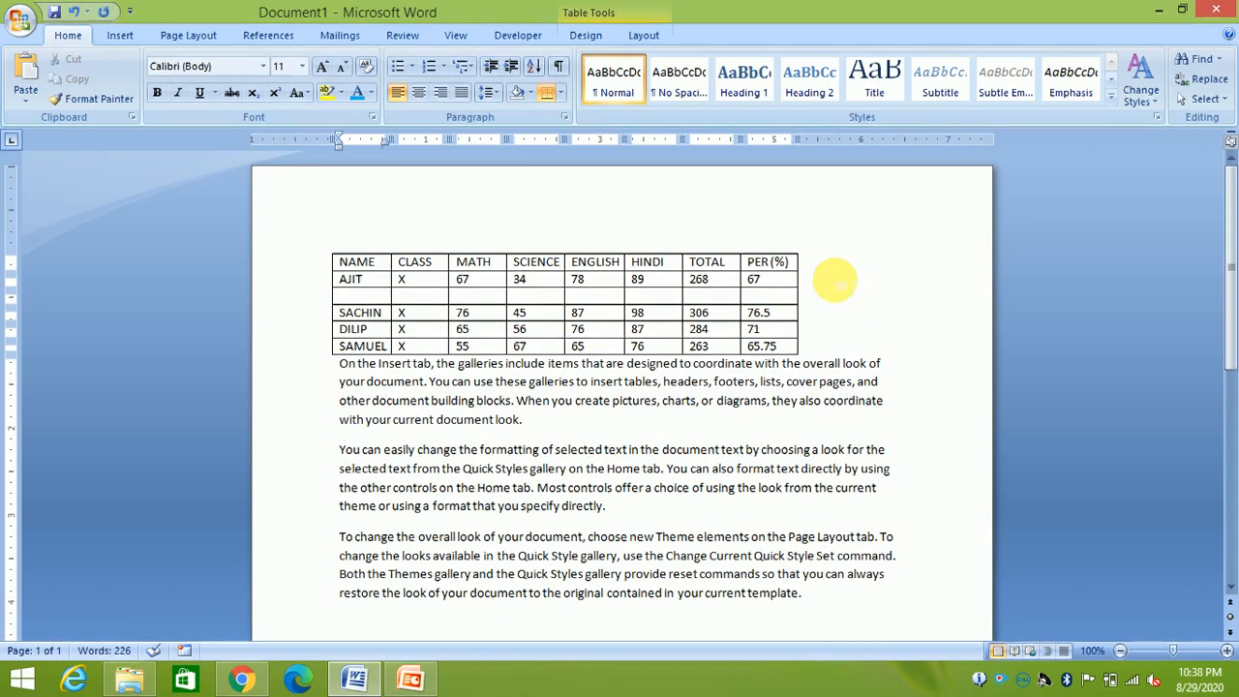
key("ctrl+z")
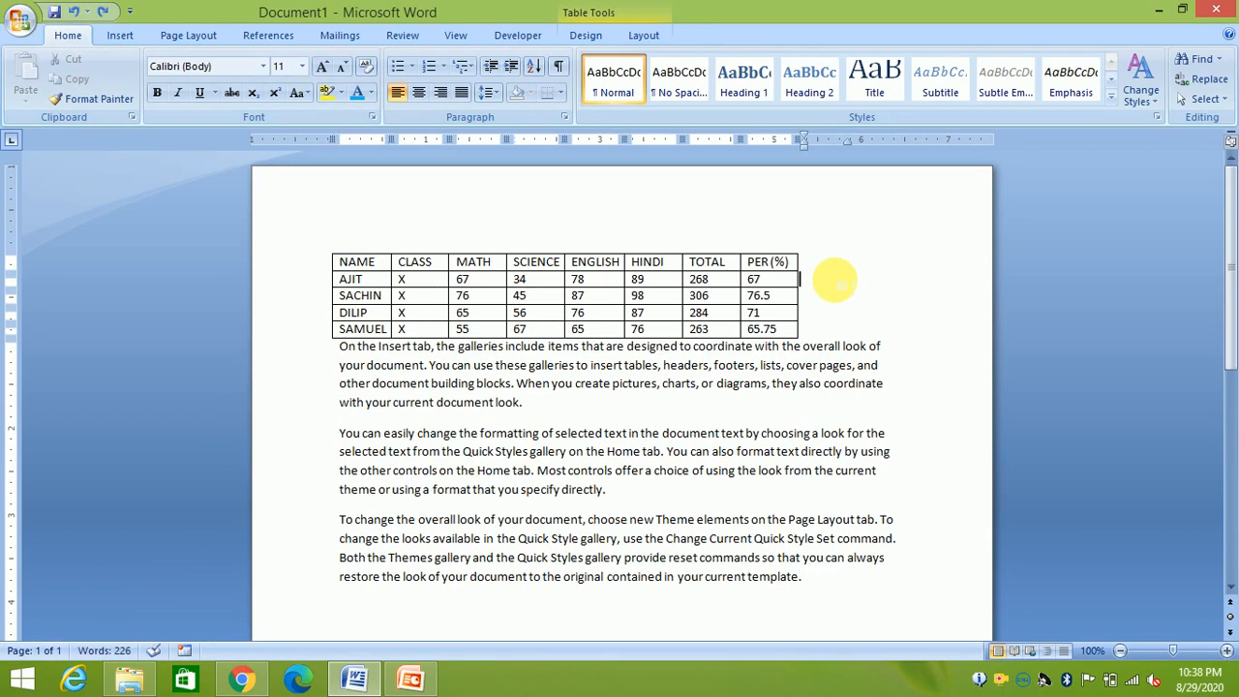
Open two blank lines at the document start and generate =RAND() paragraphs above the table
key("ctrl+Home")
key("Return")
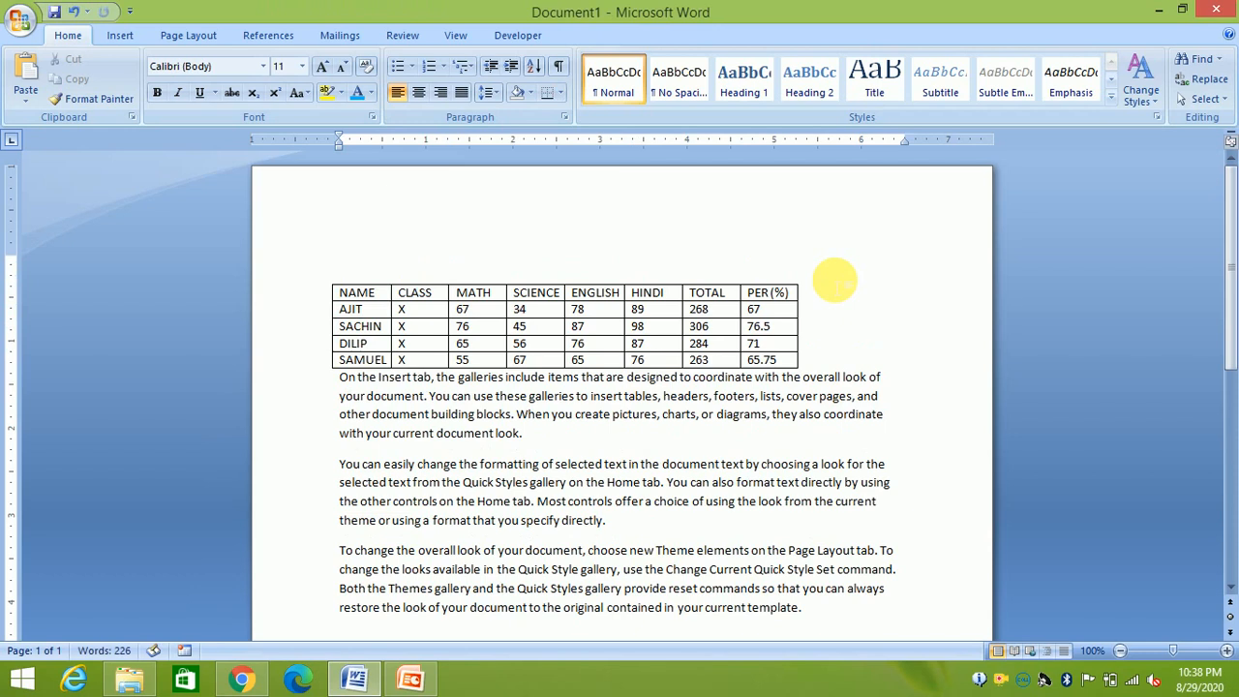
key("Return")
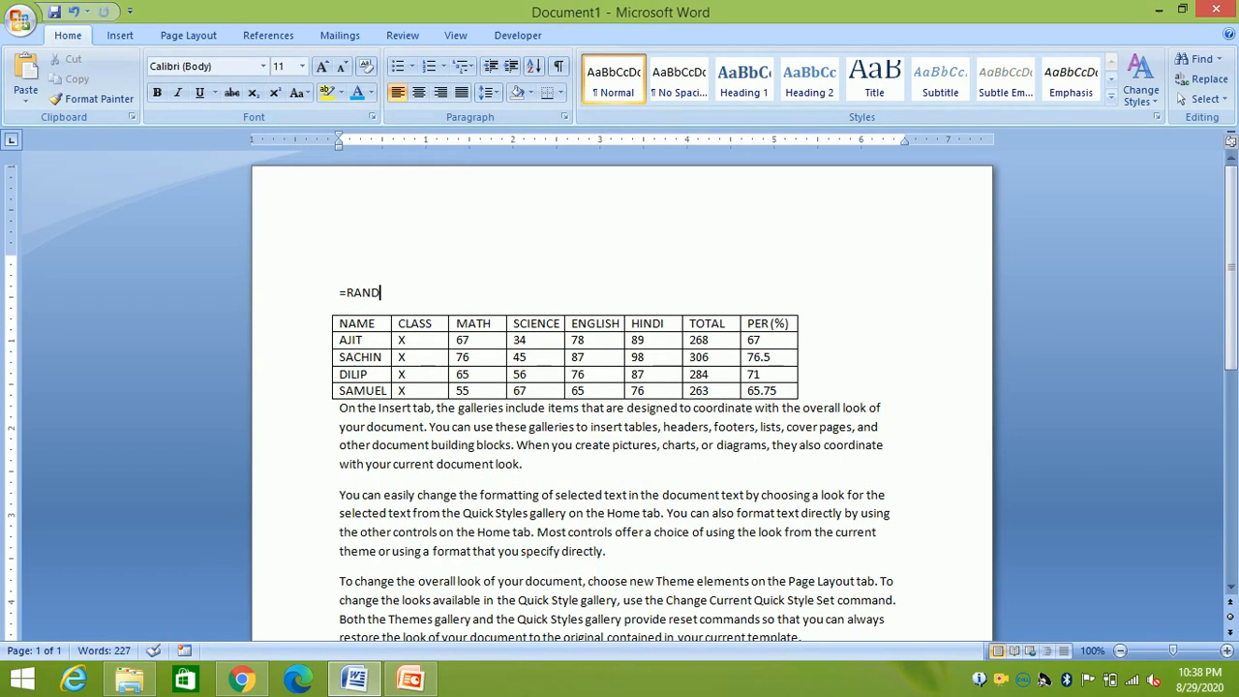
type("=RAND()")
key("Return")
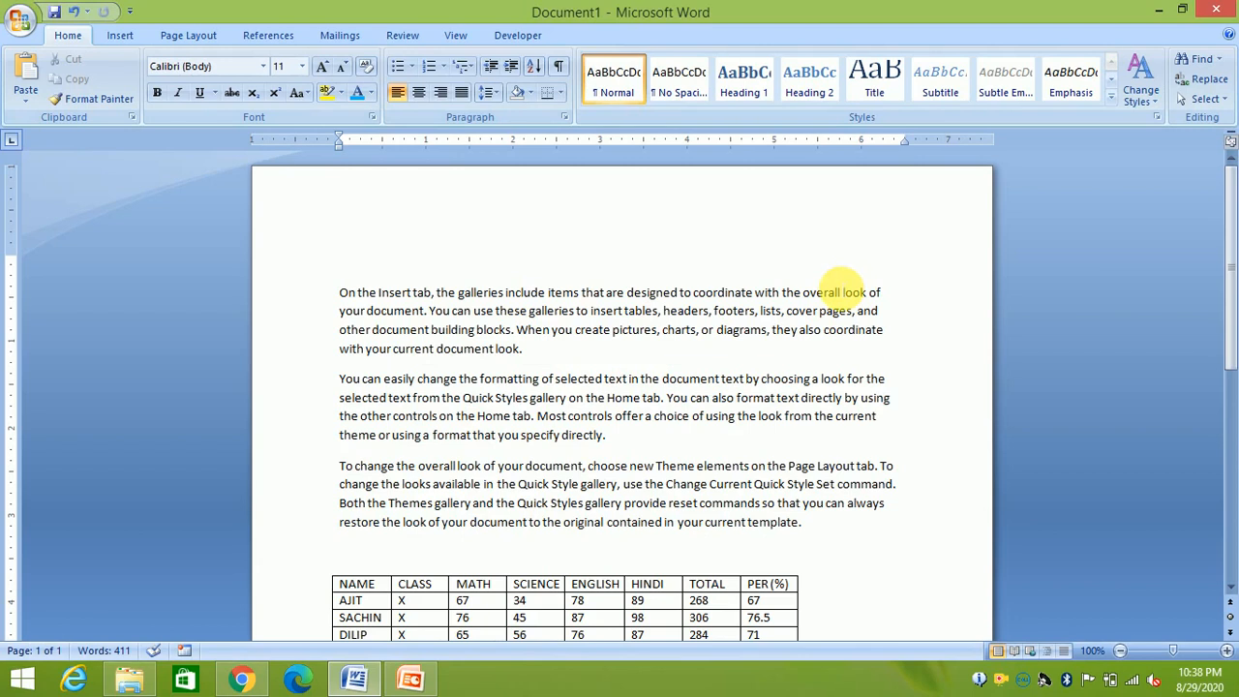
scroll(1226, 271, "down", 3)
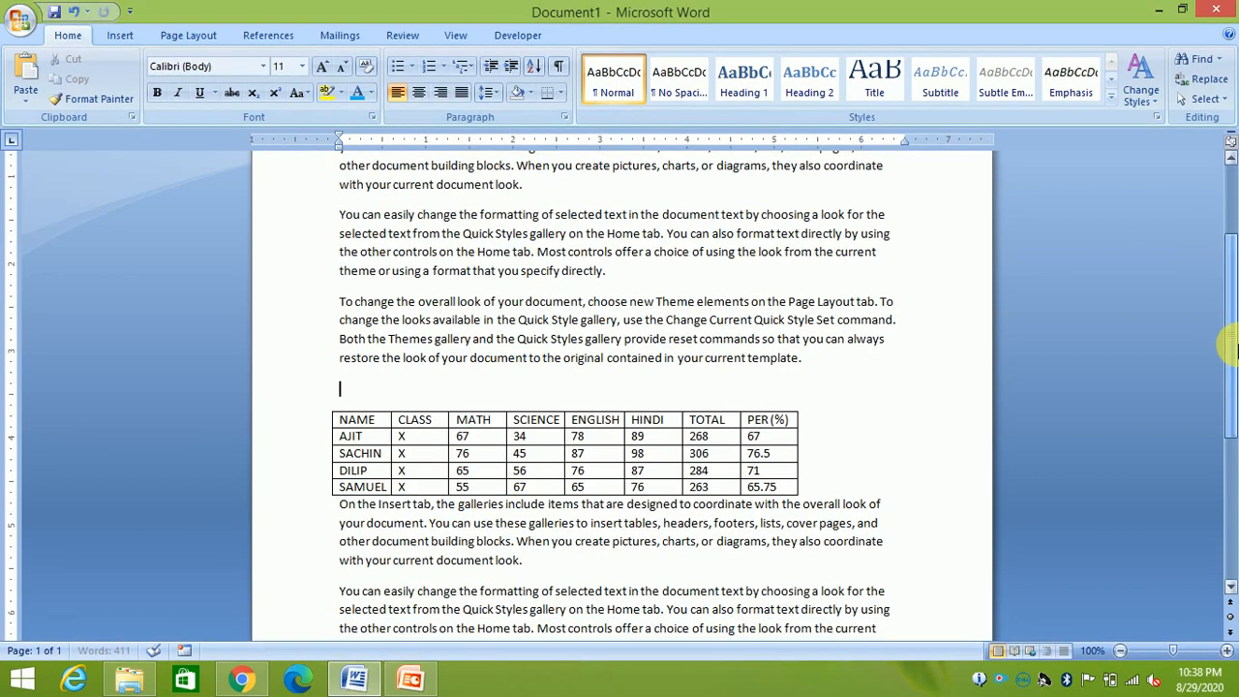
left_click(824, 486)
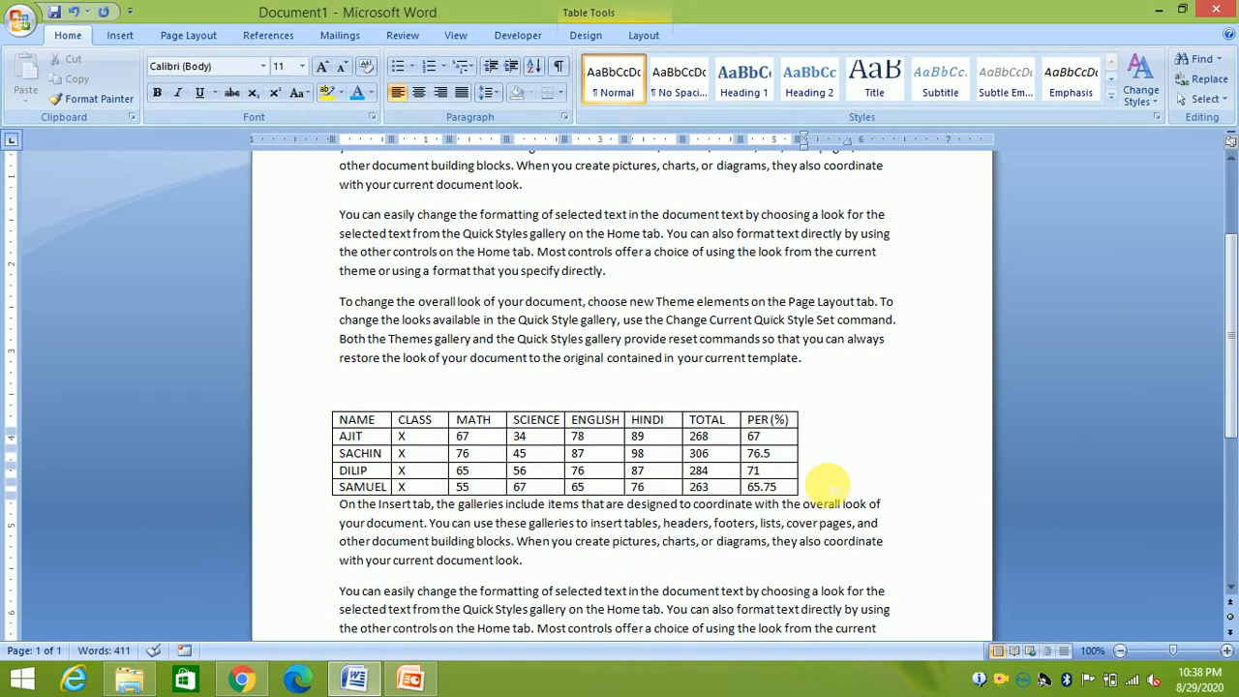
key("Return")
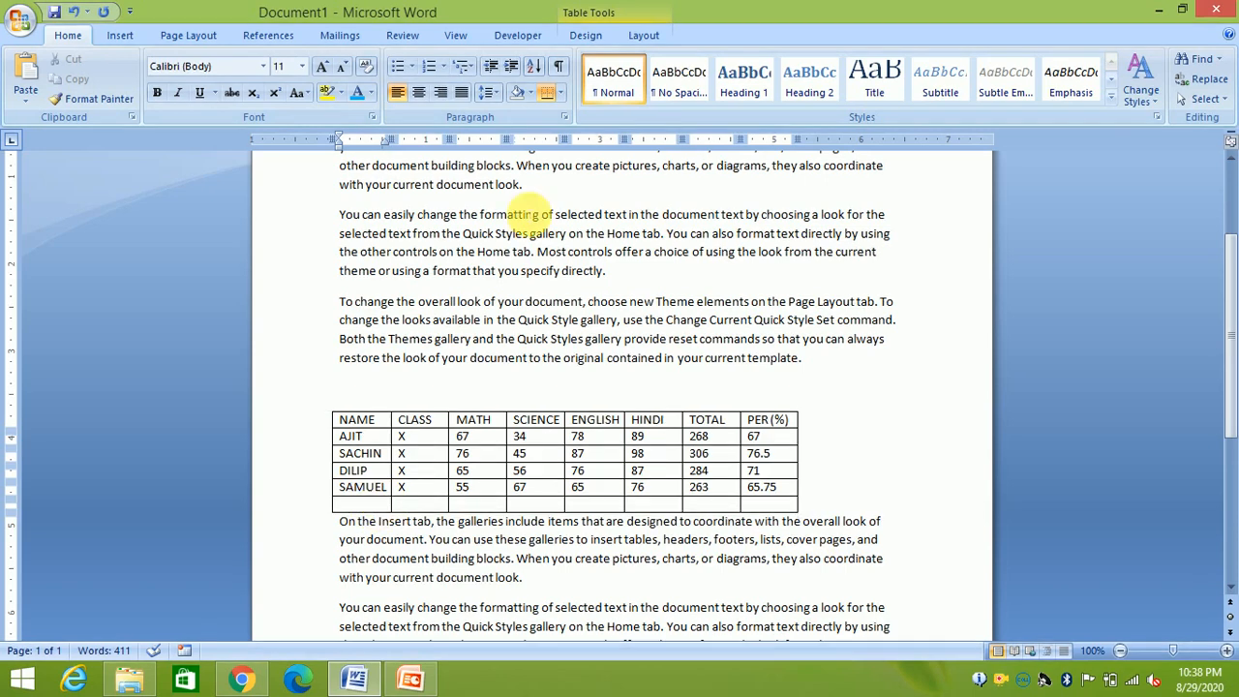
left_click(644, 34)
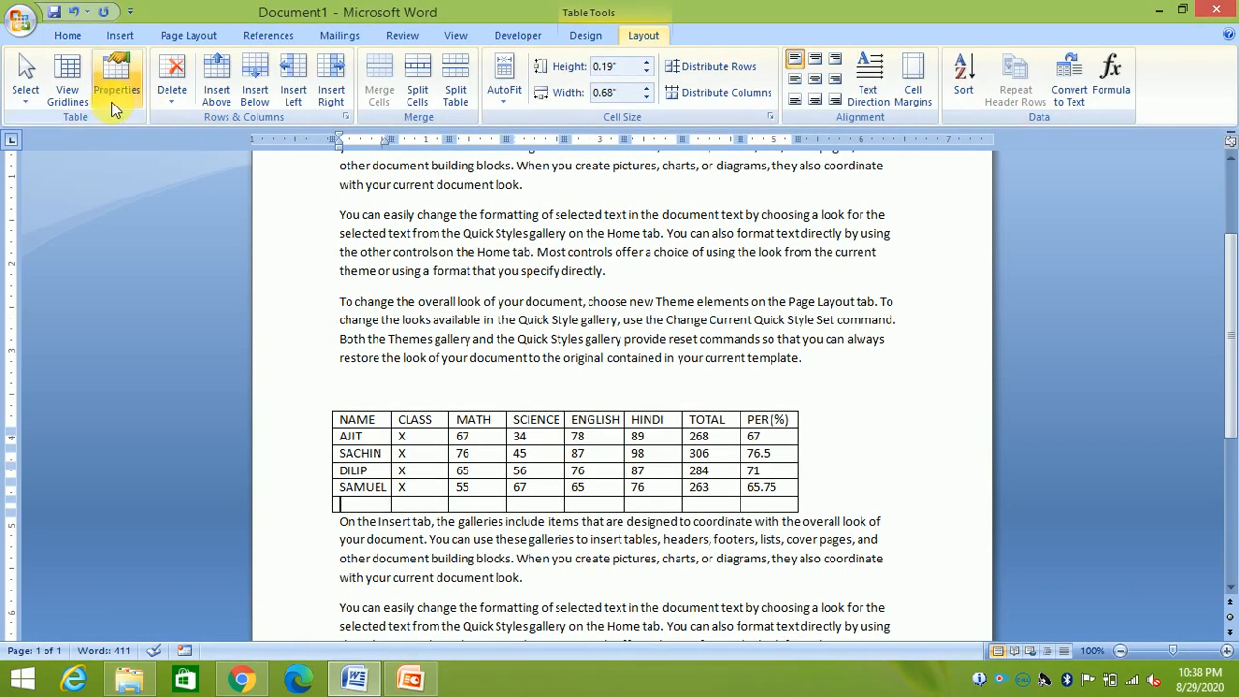
left_click(175, 95)
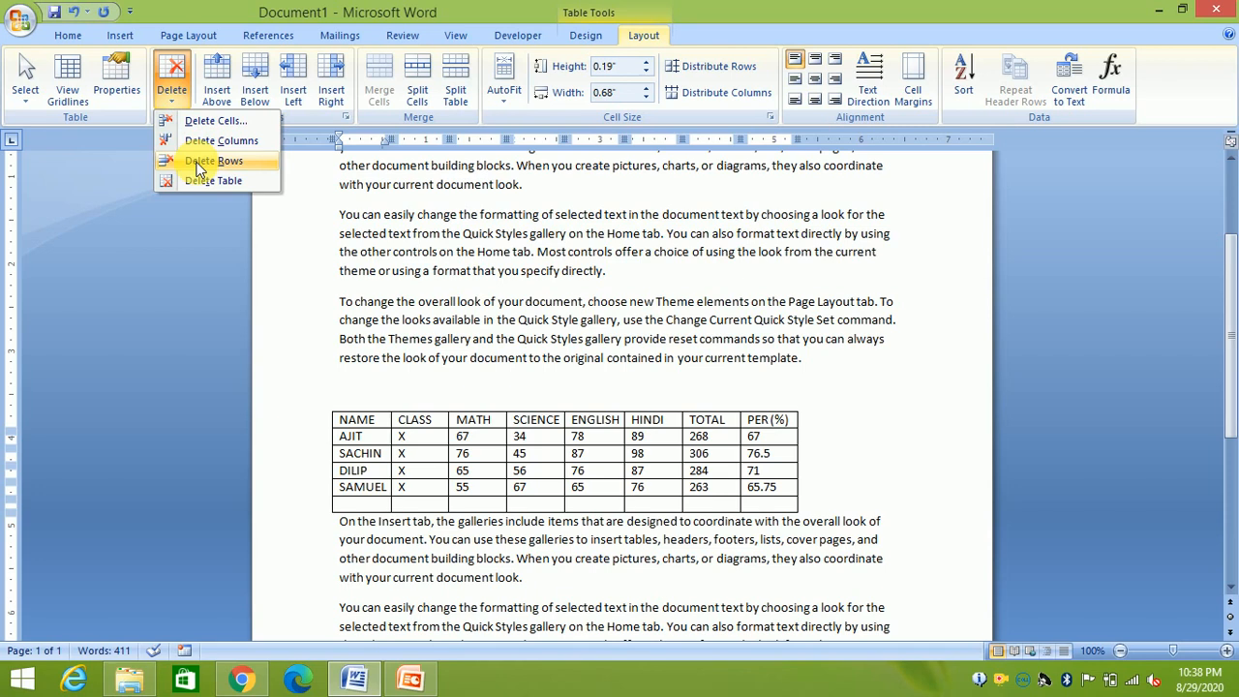
left_click(422, 497)
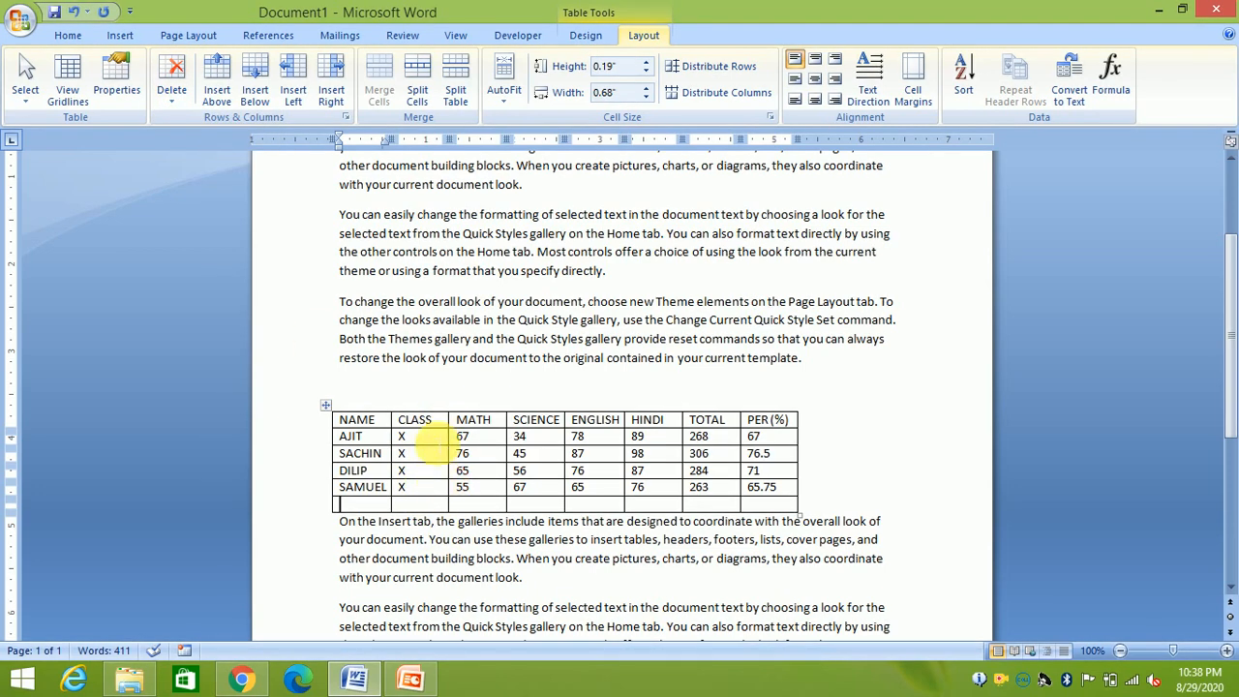
left_click(173, 96)
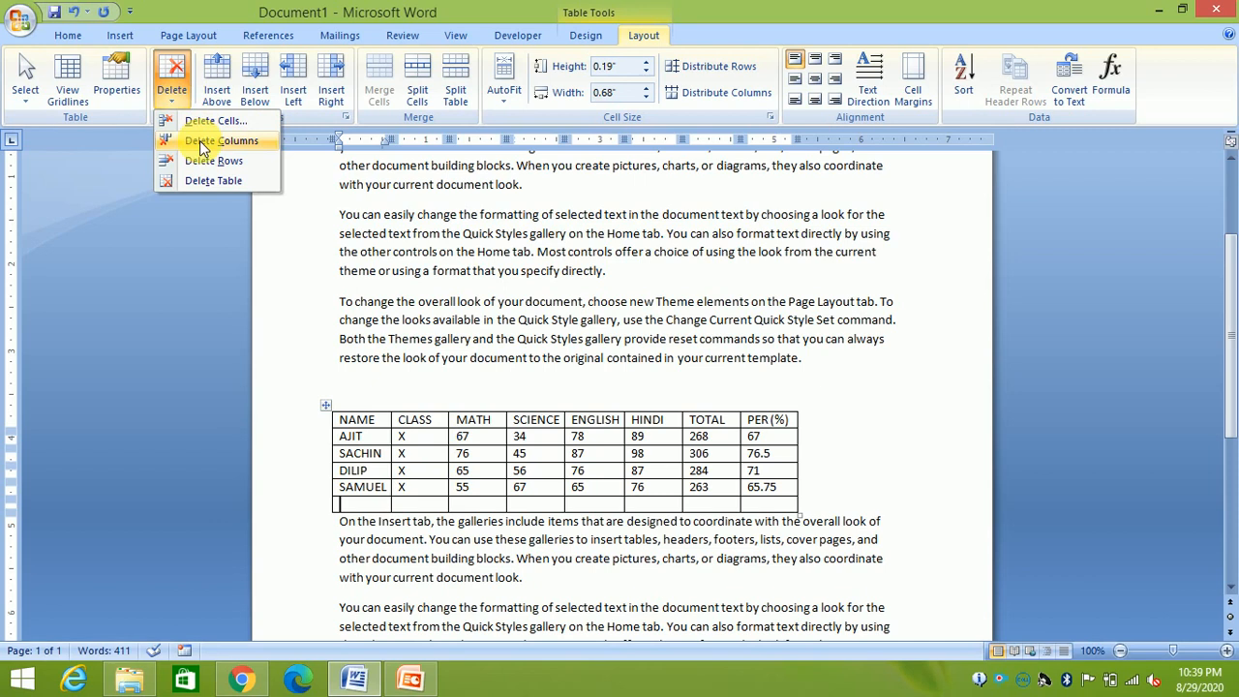
left_click(364, 501)
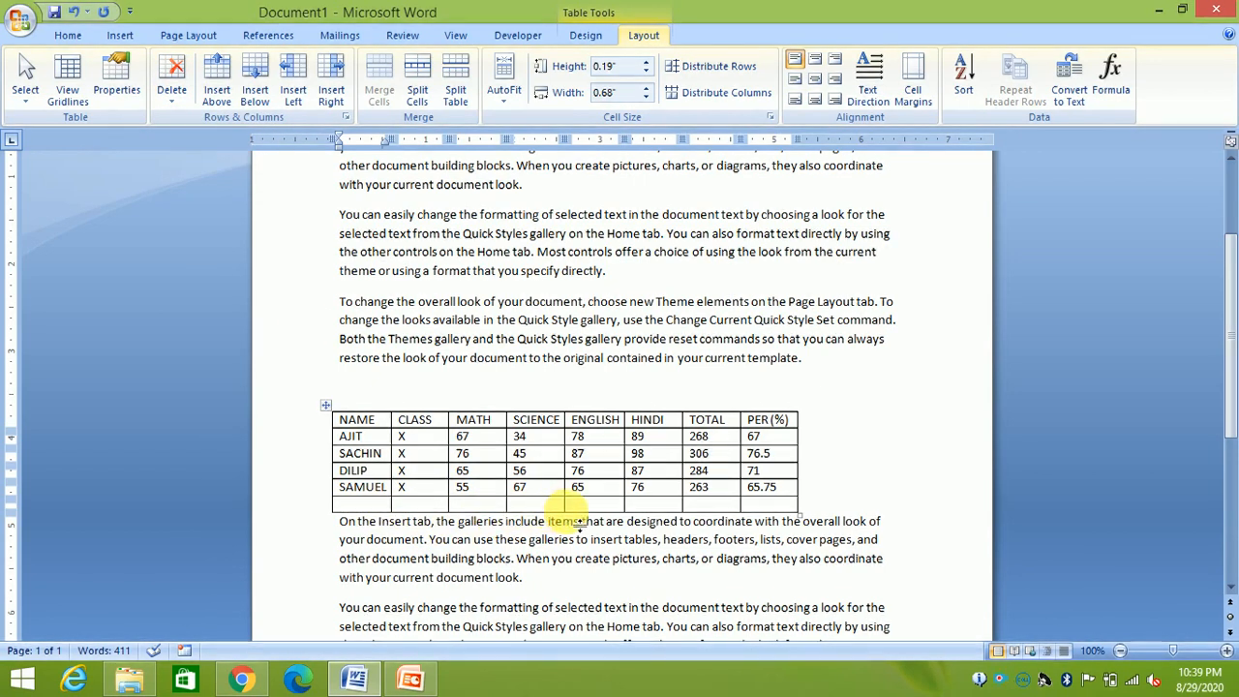
left_click(172, 104)
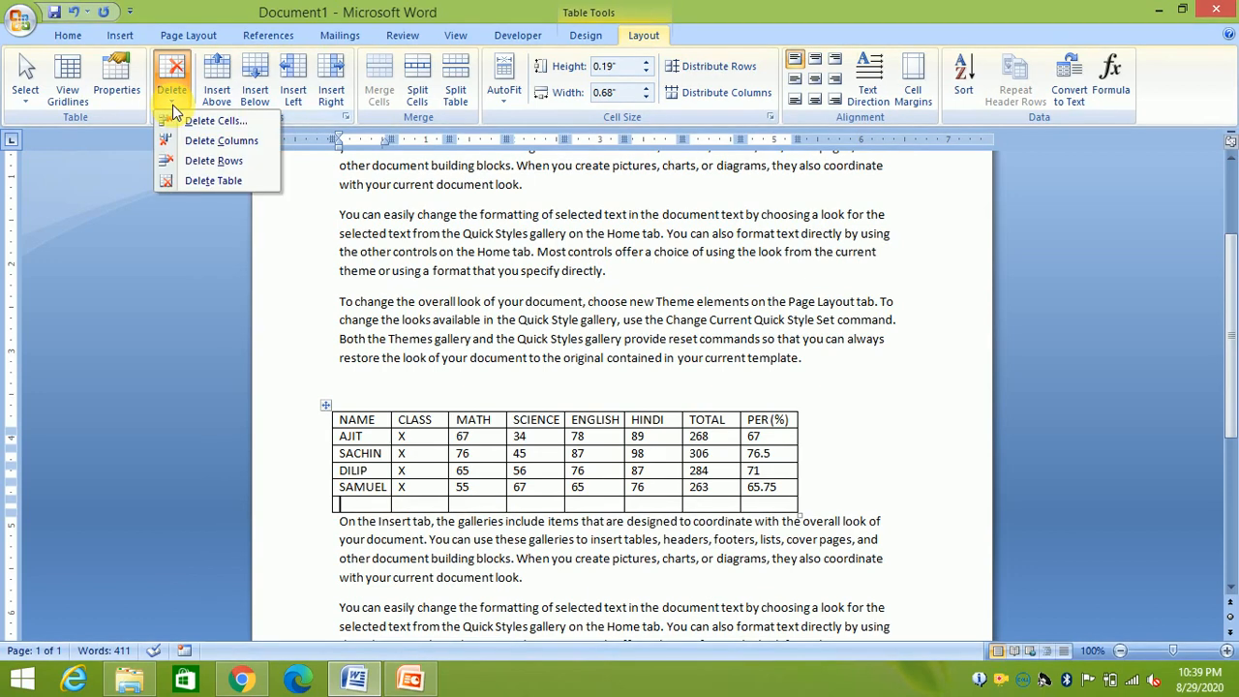
left_click(178, 161)
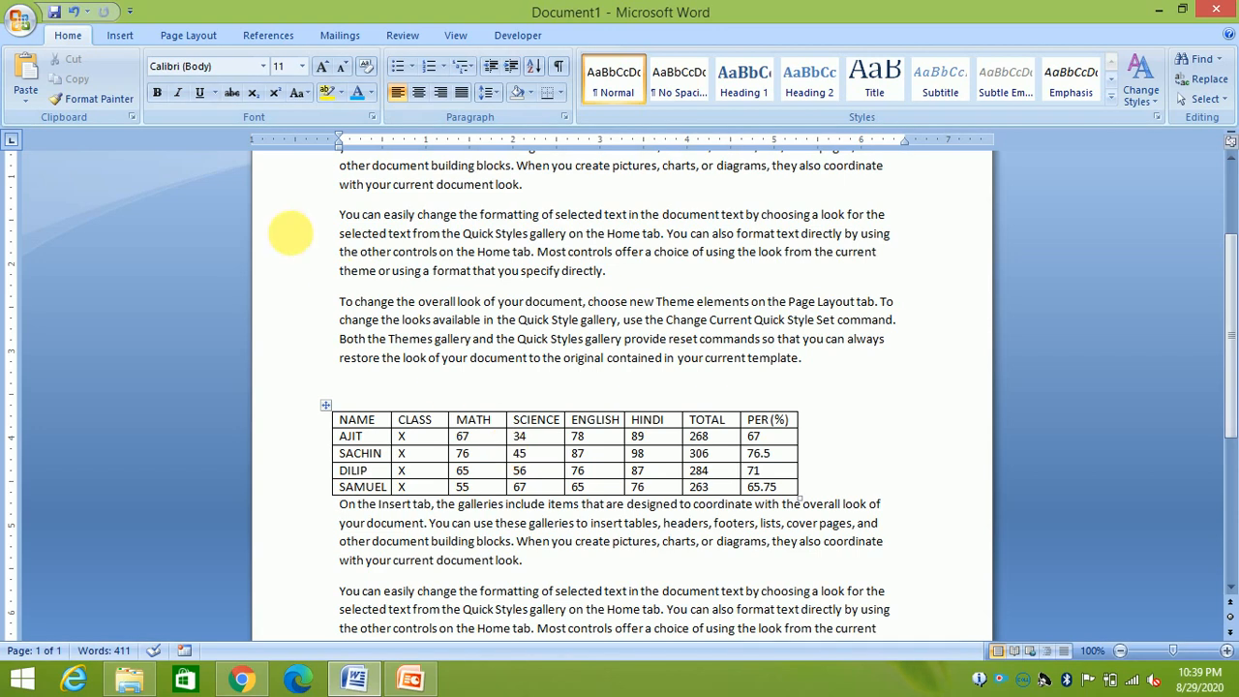
Set the table's text wrapping to Around in Table Properties and confirm with OK
left_click(118, 36)
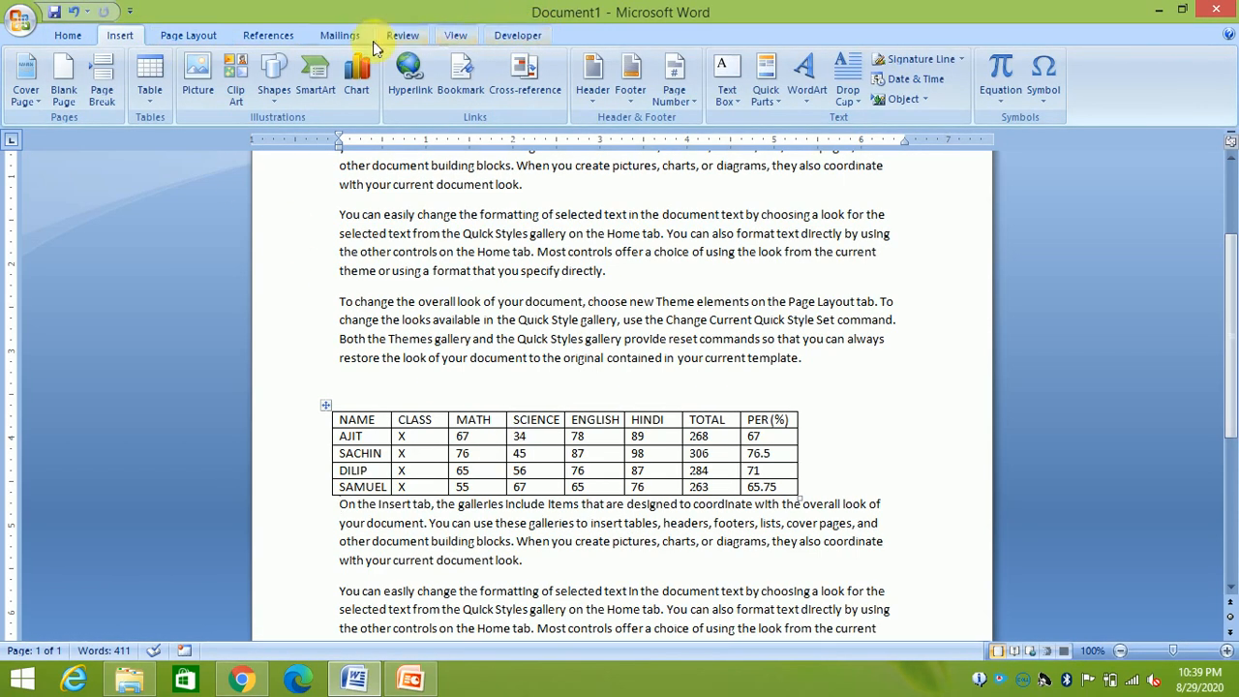
left_click(489, 453)
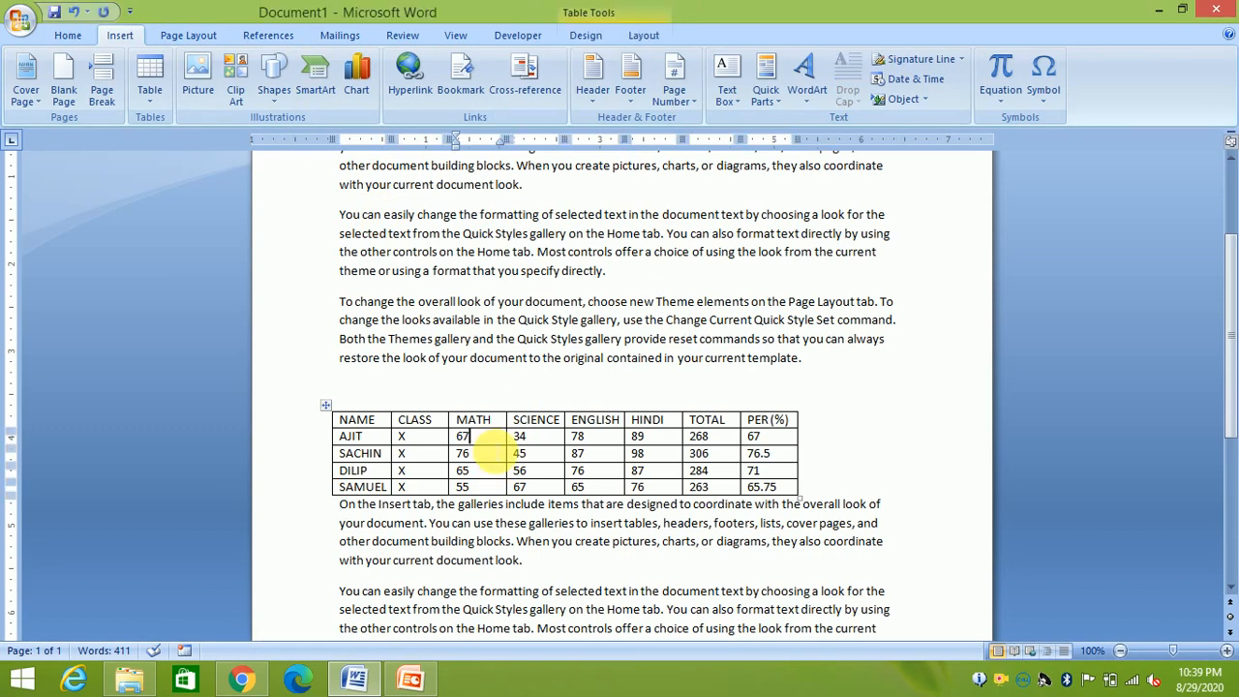
left_click(644, 36)
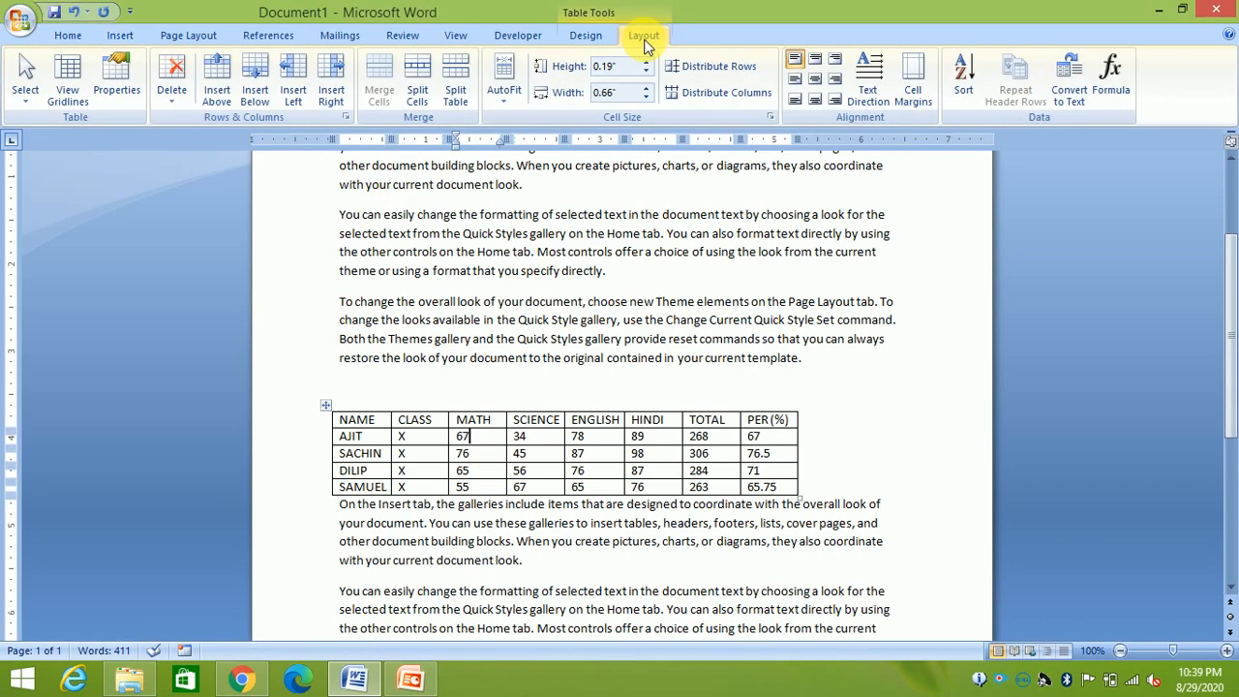
left_click(116, 83)
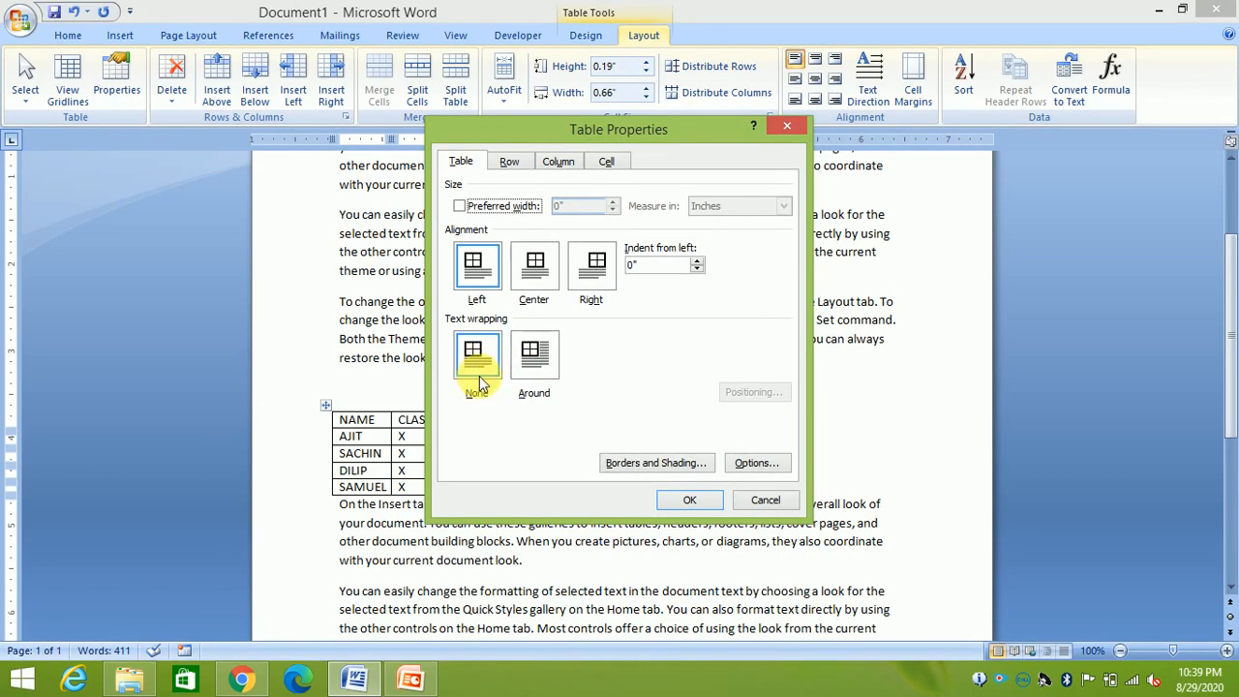
left_click(542, 366)
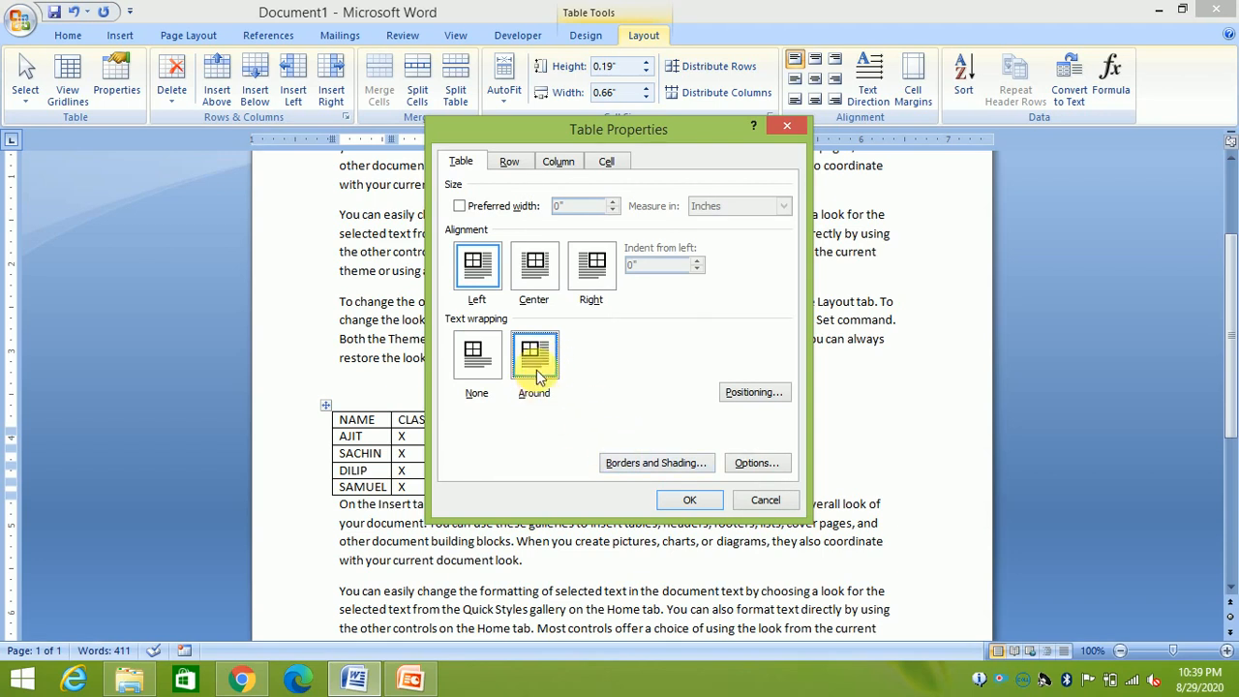
left_click(691, 499)
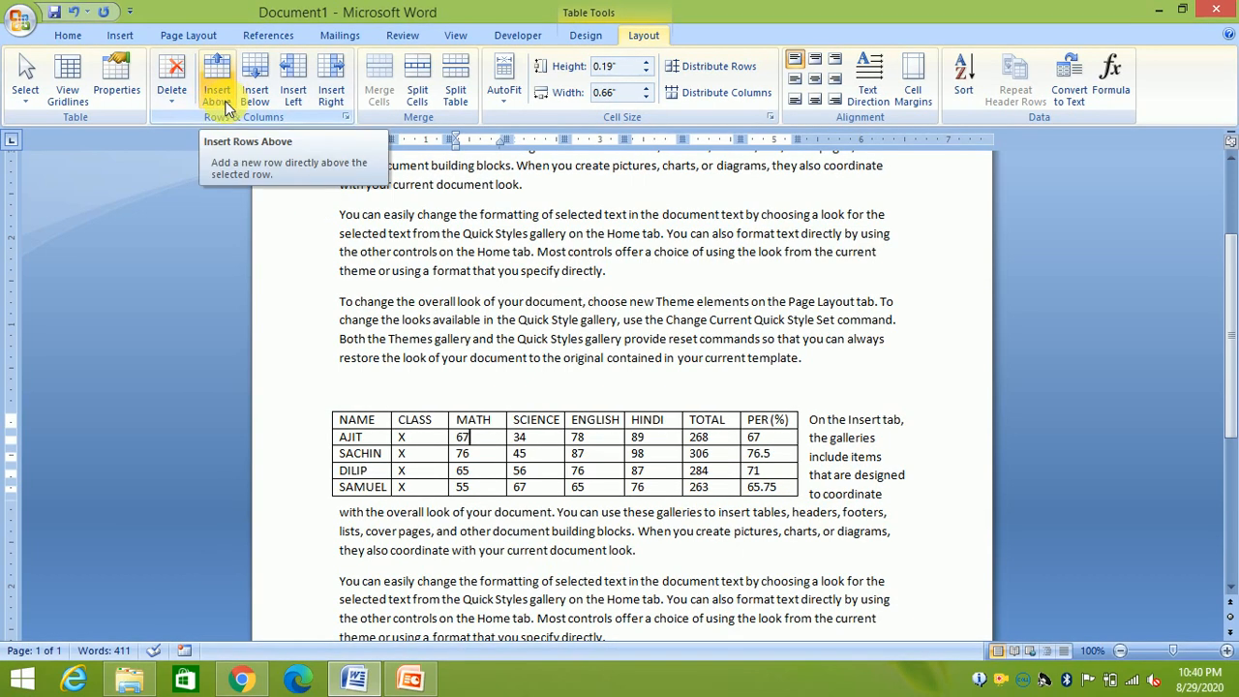
Add an empty row below SAMUEL with Tab and another above the header row
left_click(388, 423)
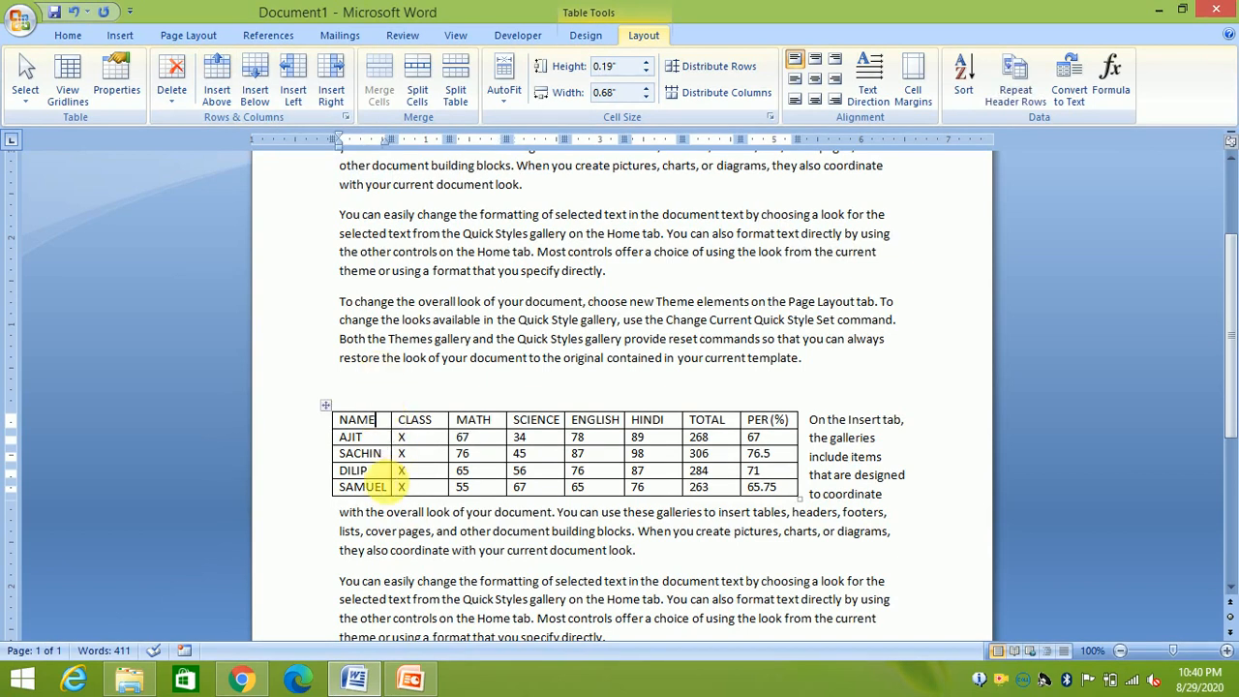
left_click(782, 488)
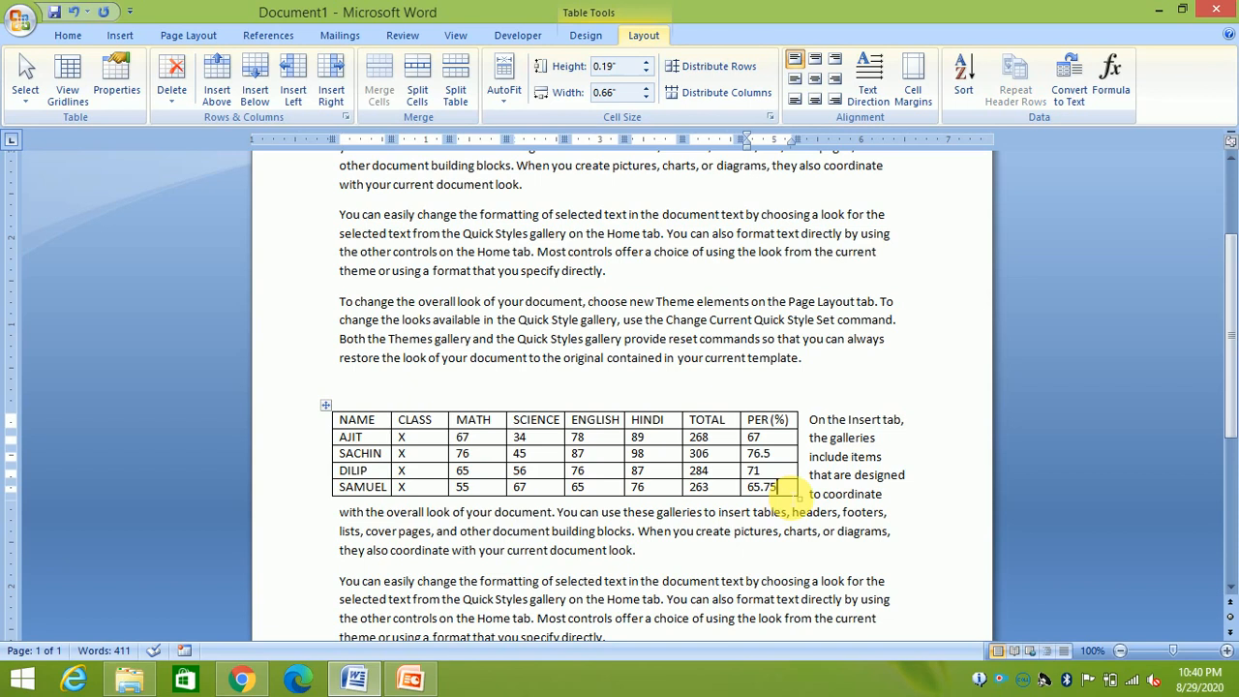
key("Tab")
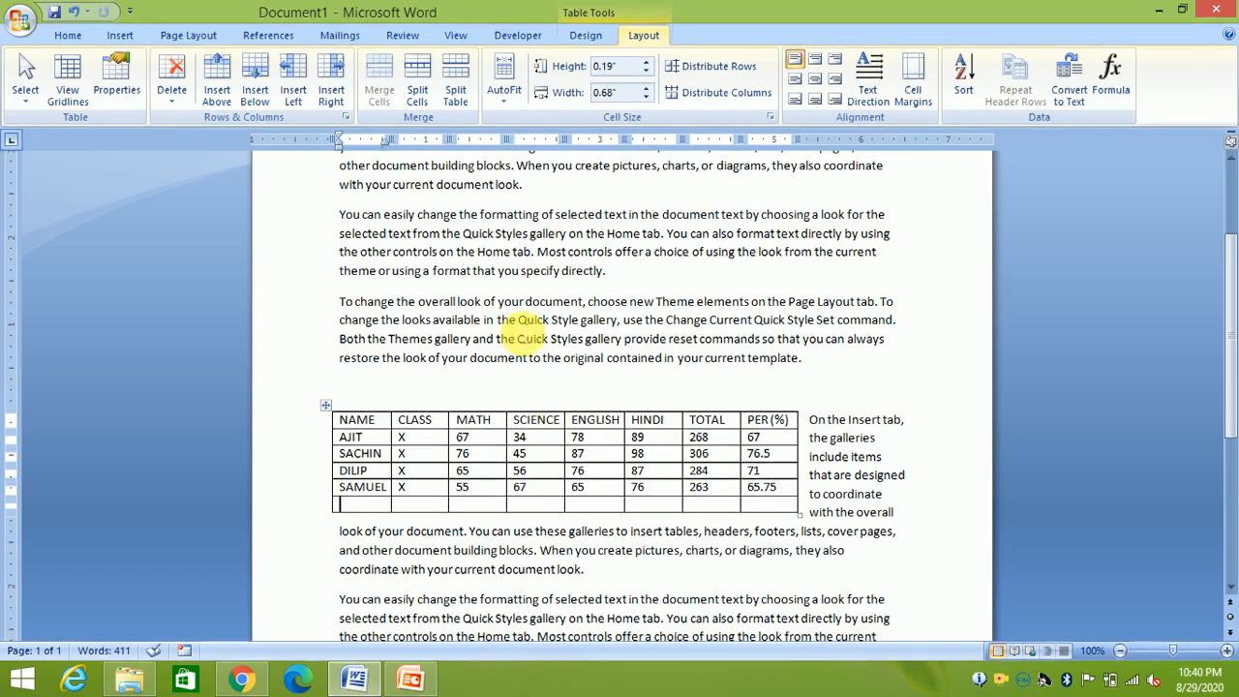
left_click(377, 420)
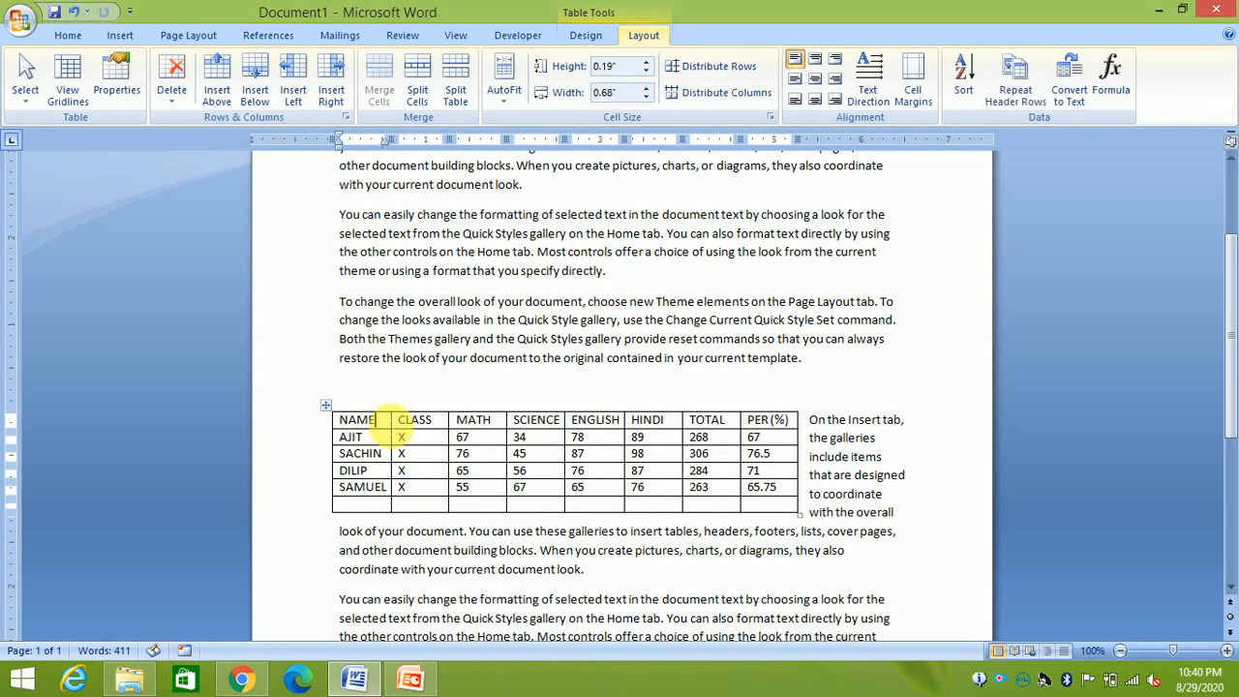
left_click(224, 104)
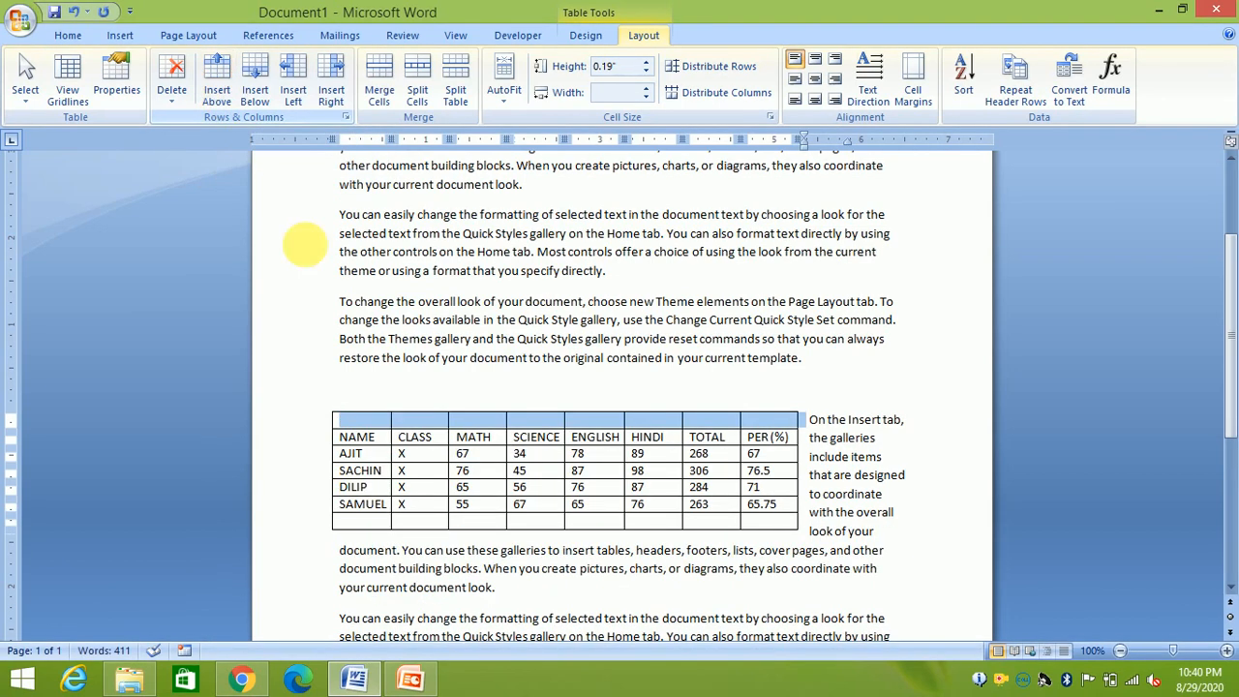
Insert blank rows above SACHIN (below AJIT) and below DILIP
left_click(390, 472)
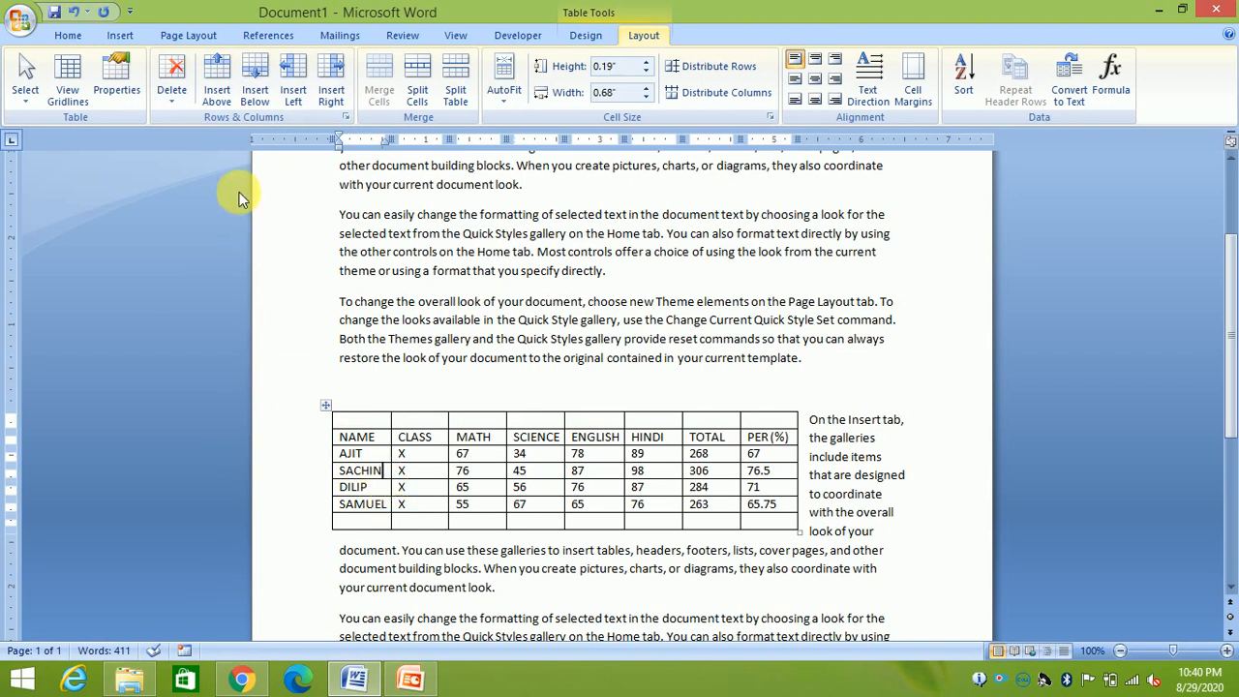
left_click(226, 98)
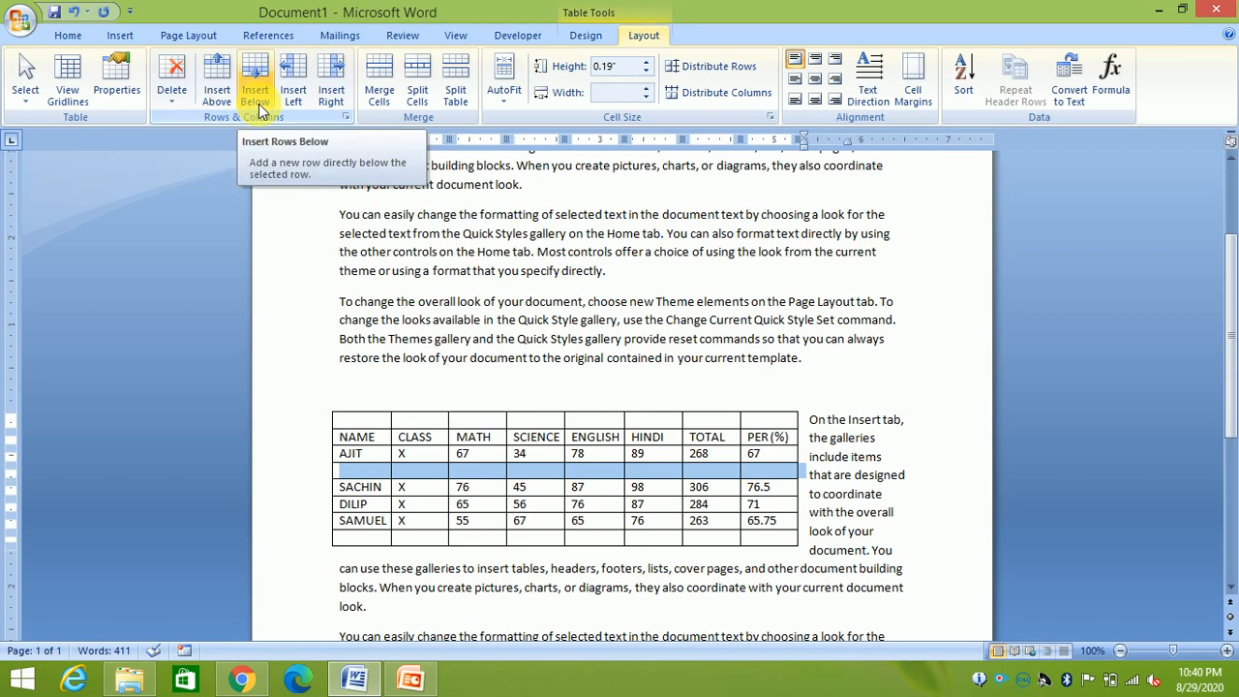
left_click(389, 510)
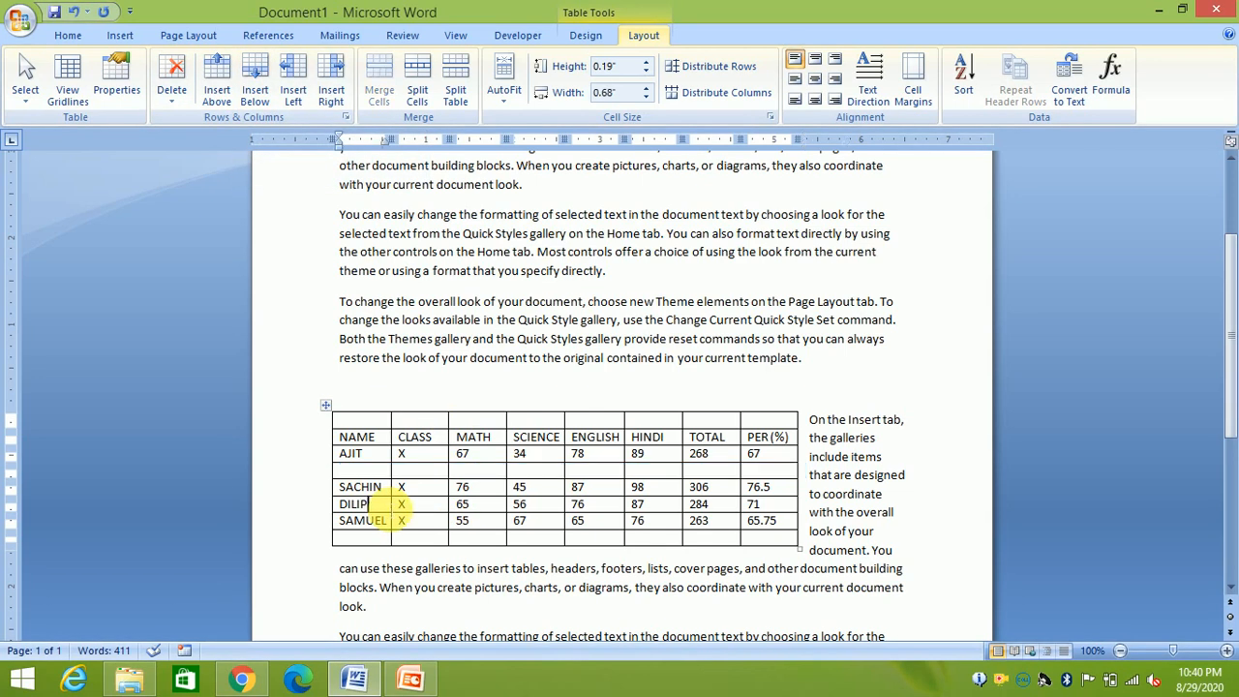
left_click(259, 85)
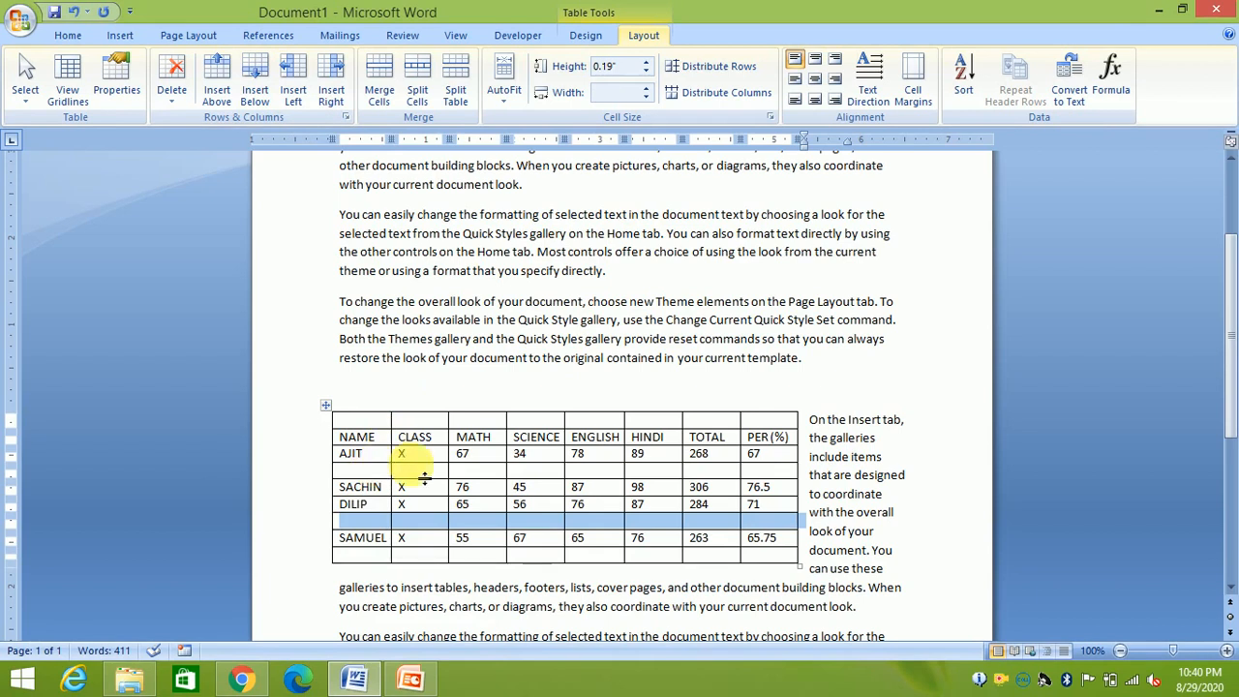
left_click(492, 440)
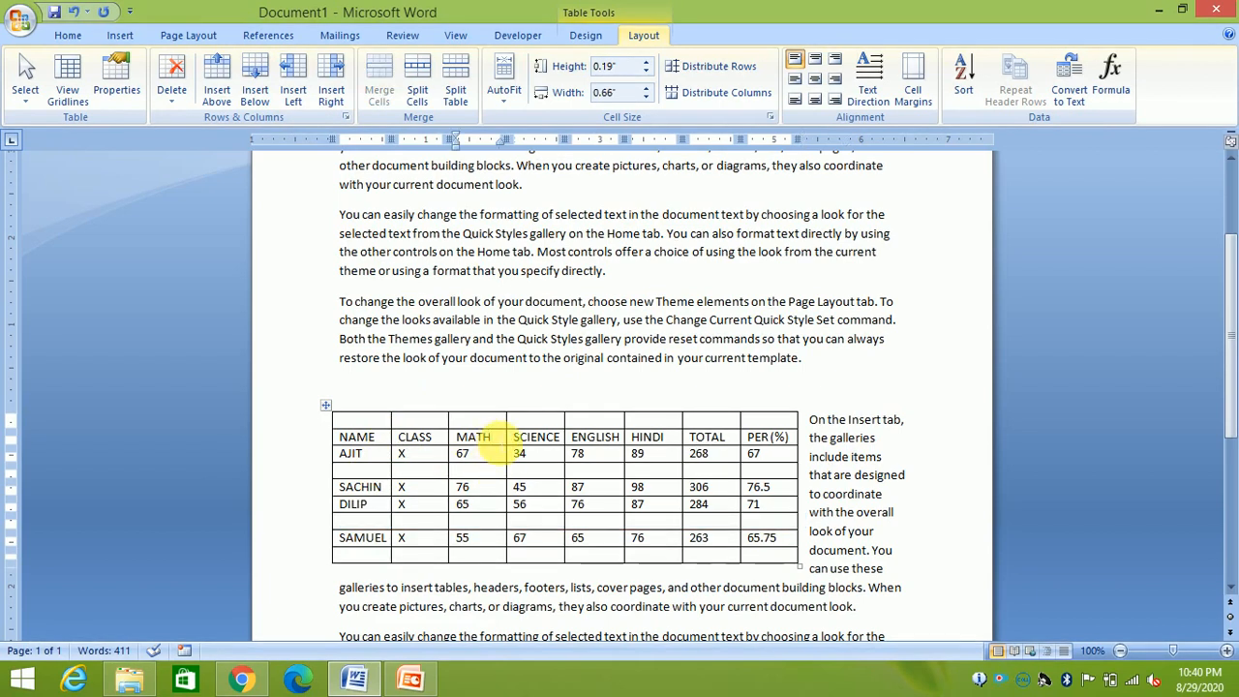
Use Insert Left at MATH and Insert Right at HINDI, giving a ten-column table
left_click(293, 79)
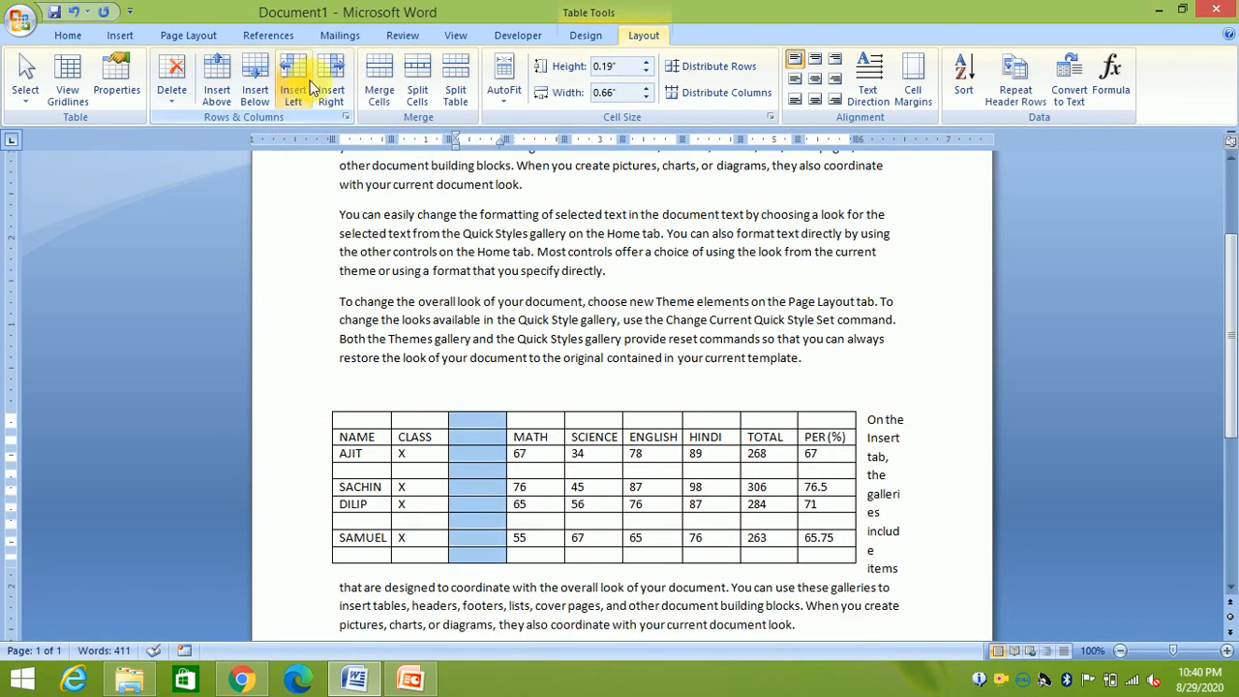
left_click(736, 443)
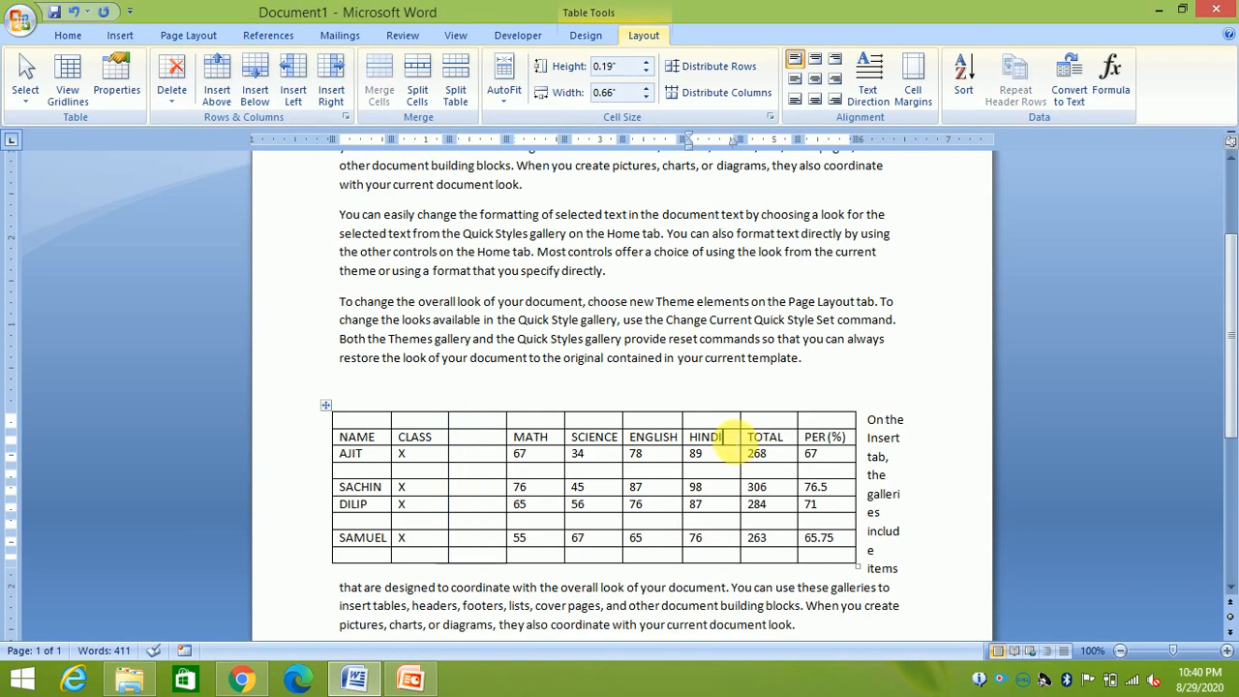
left_click(329, 93)
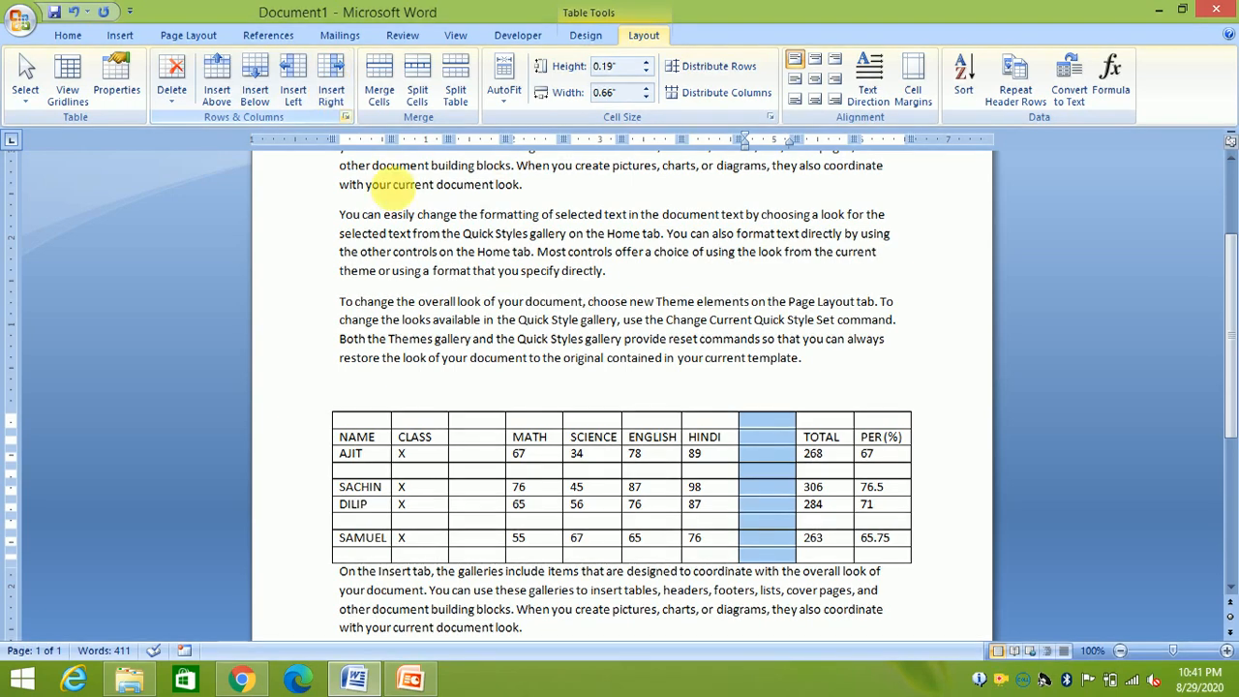
left_click(552, 441)
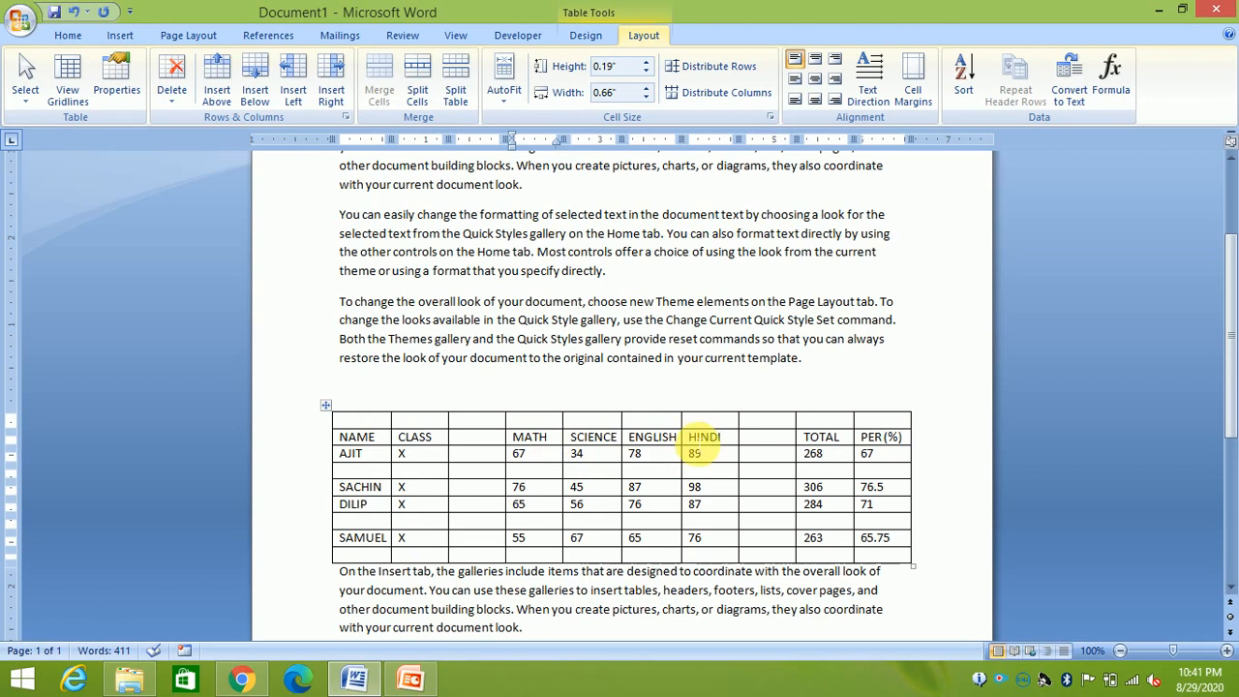
Merge the four empty cells above MATH–HINDI and type SUBJECTS into the merged cell
left_click_drag(513, 419, 705, 435)
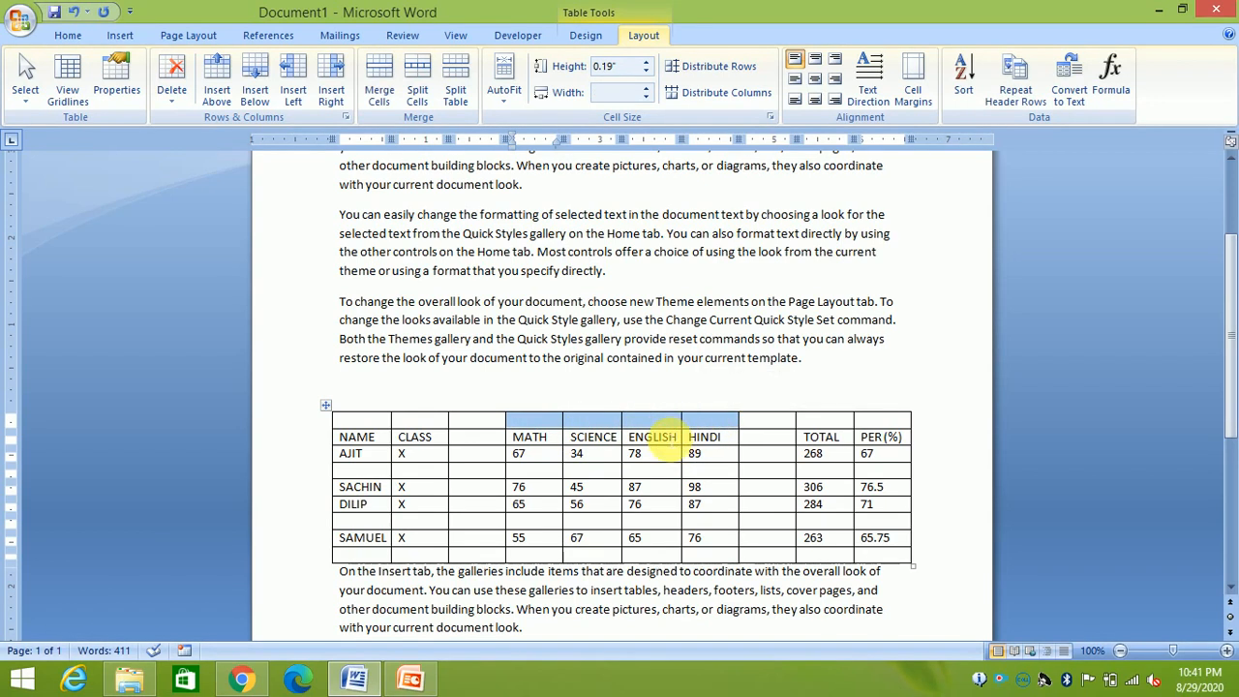
left_click(386, 93)
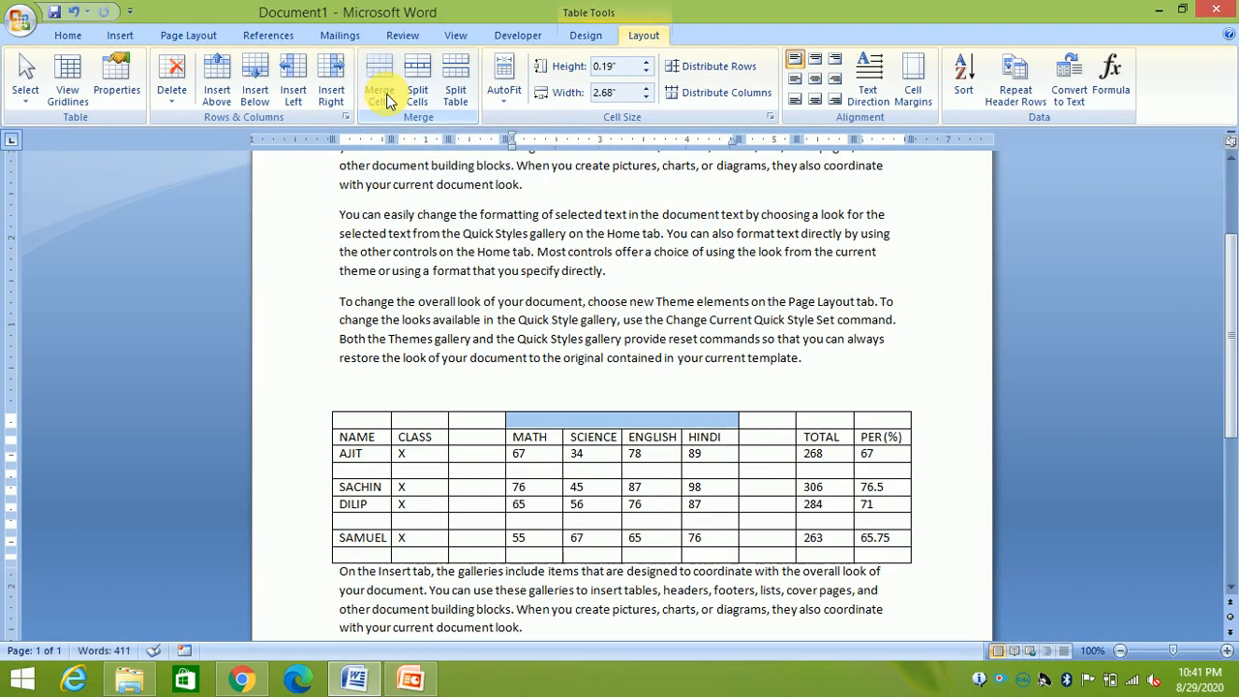
left_click(573, 419)
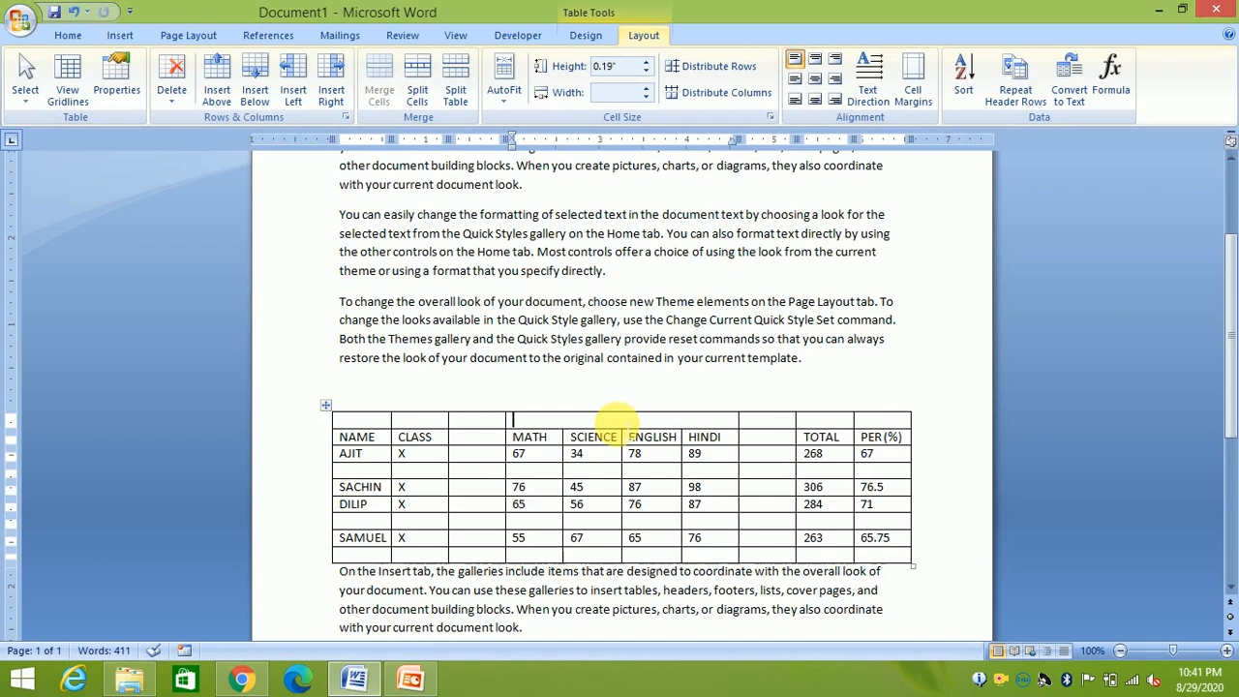
type("SUB")
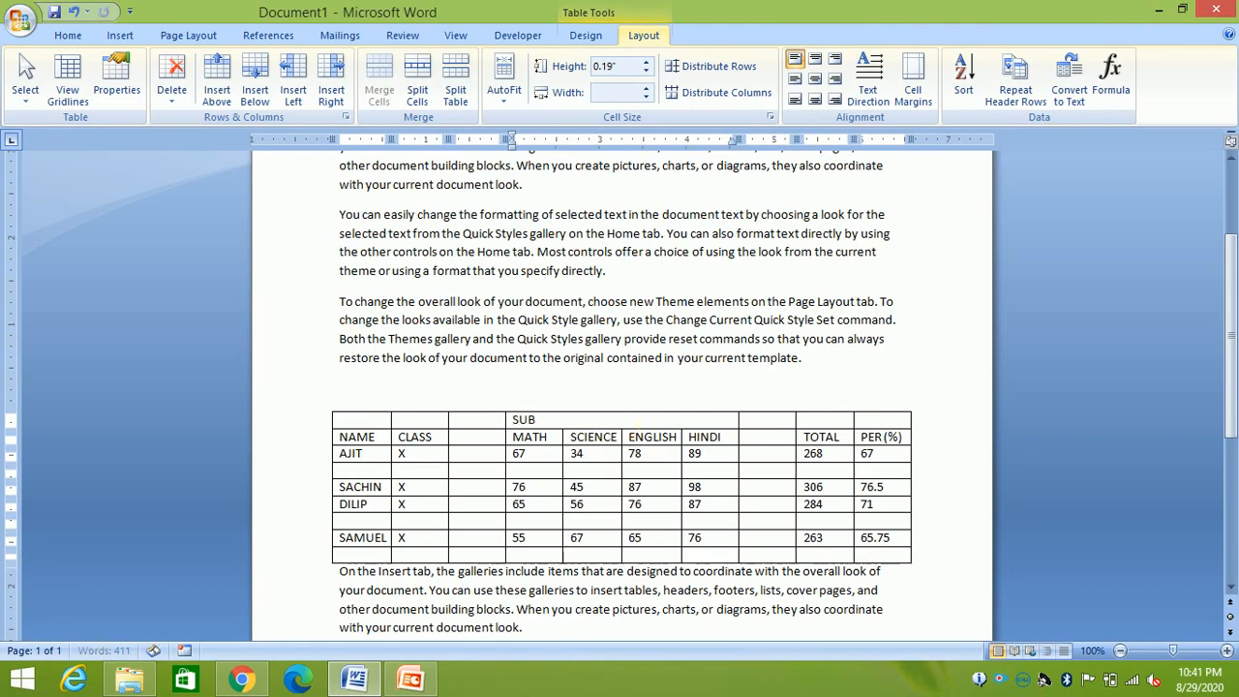
type("JECTS")
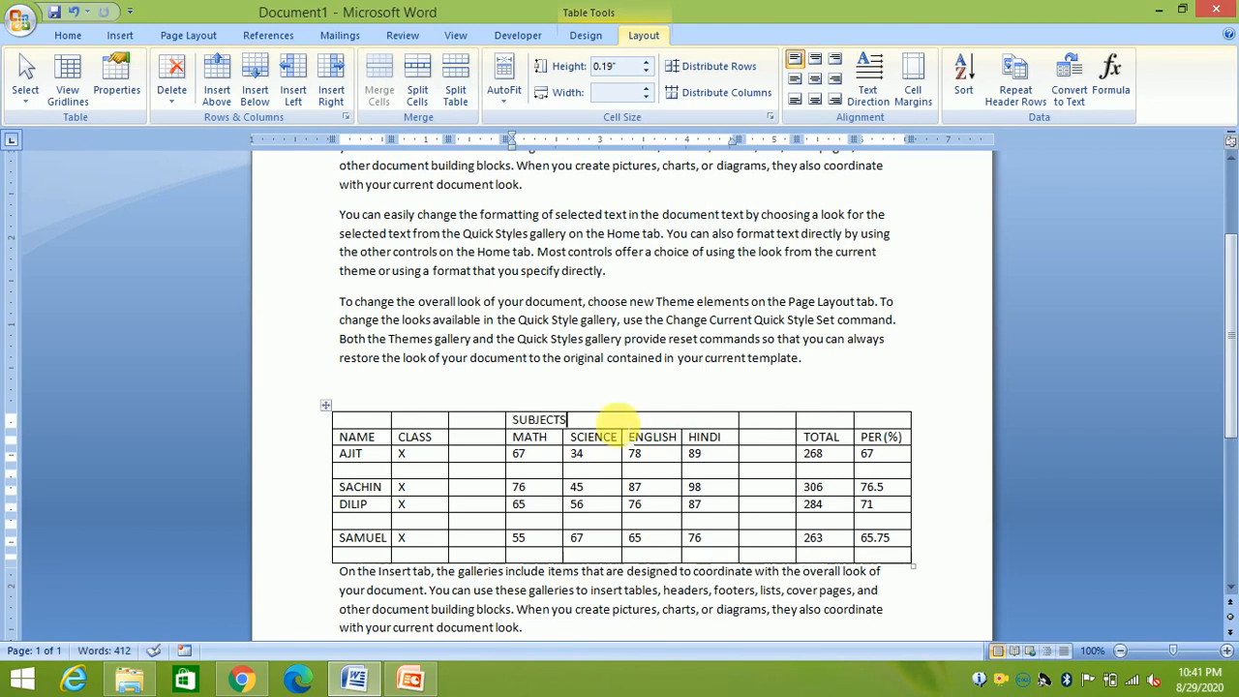
left_click_drag(568, 419, 512, 418)
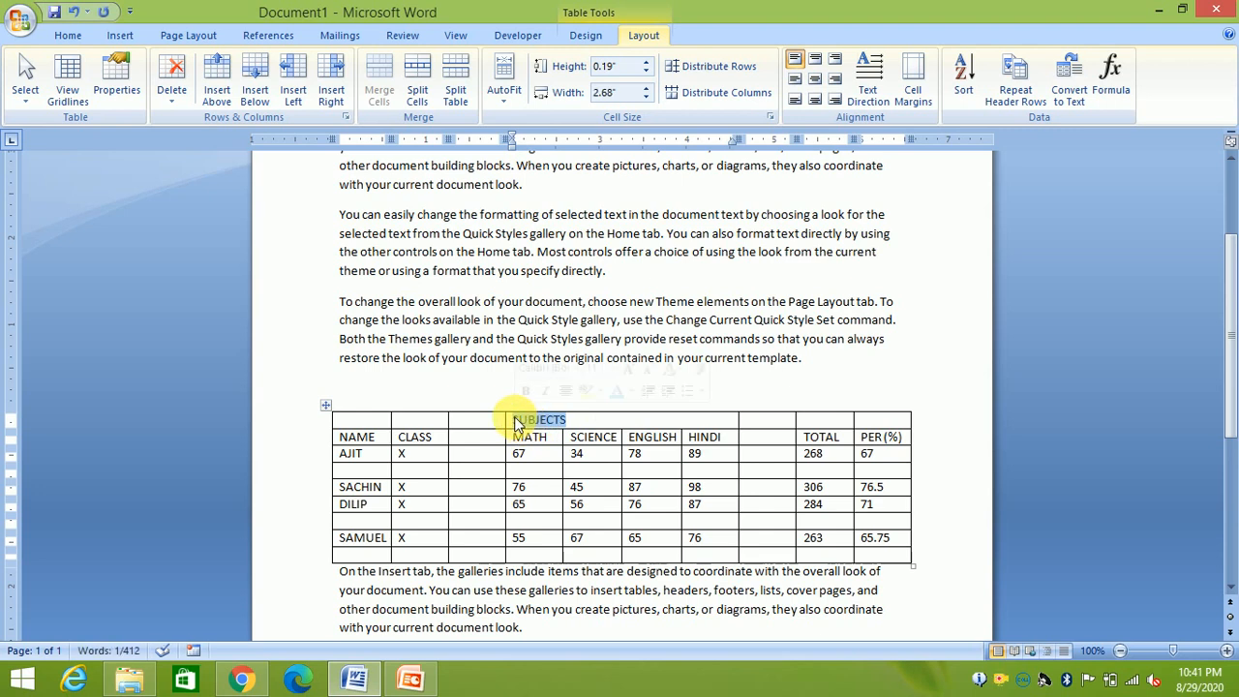
Compare the Layout alignment buttons on the SUBJECTS cell, finishing with Align Center
left_click(66, 35)
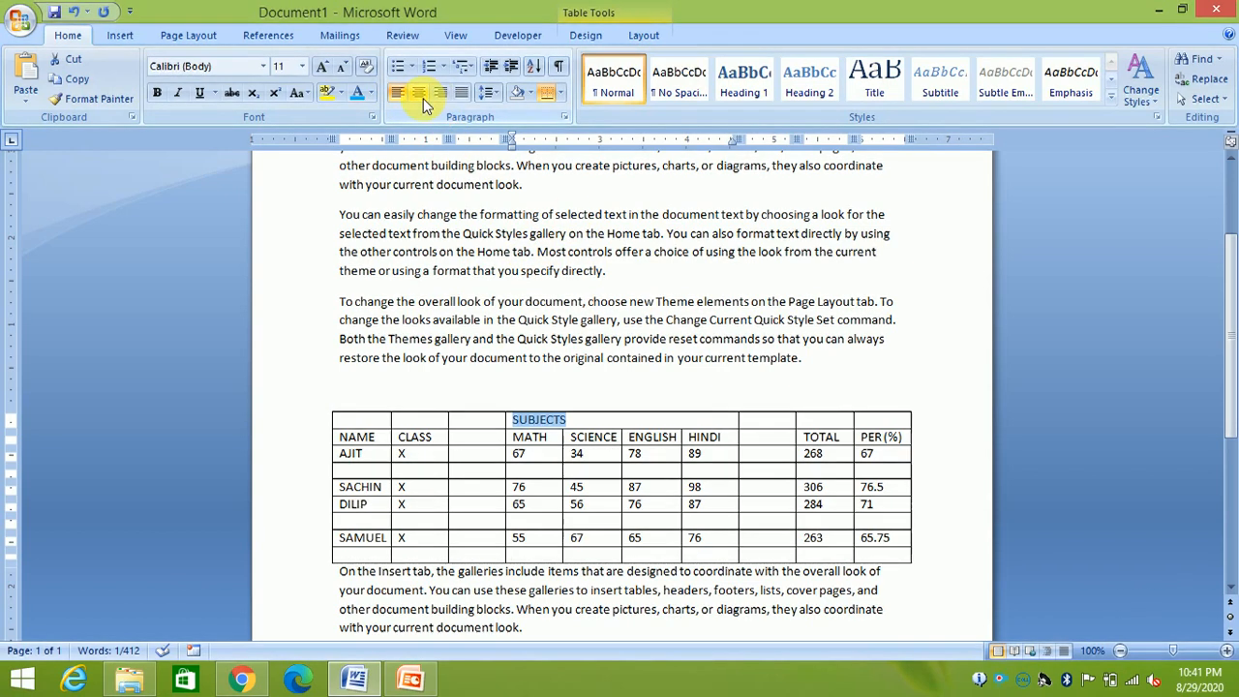
left_click(586, 418)
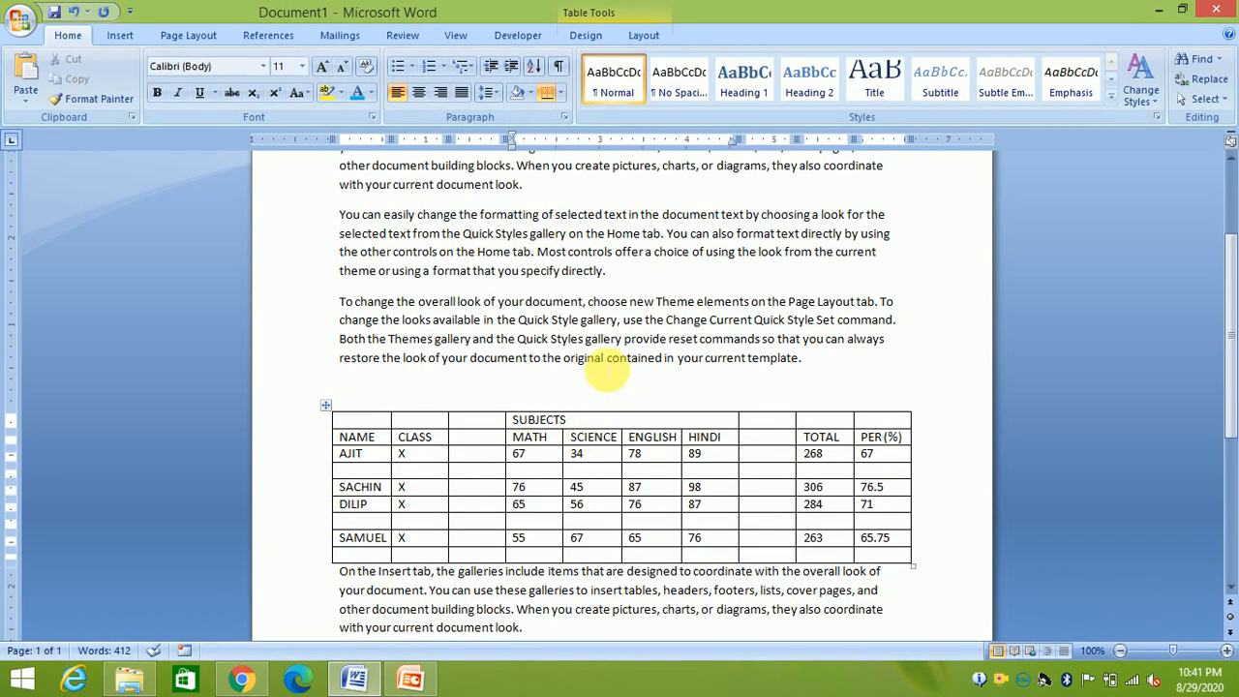
left_click(639, 37)
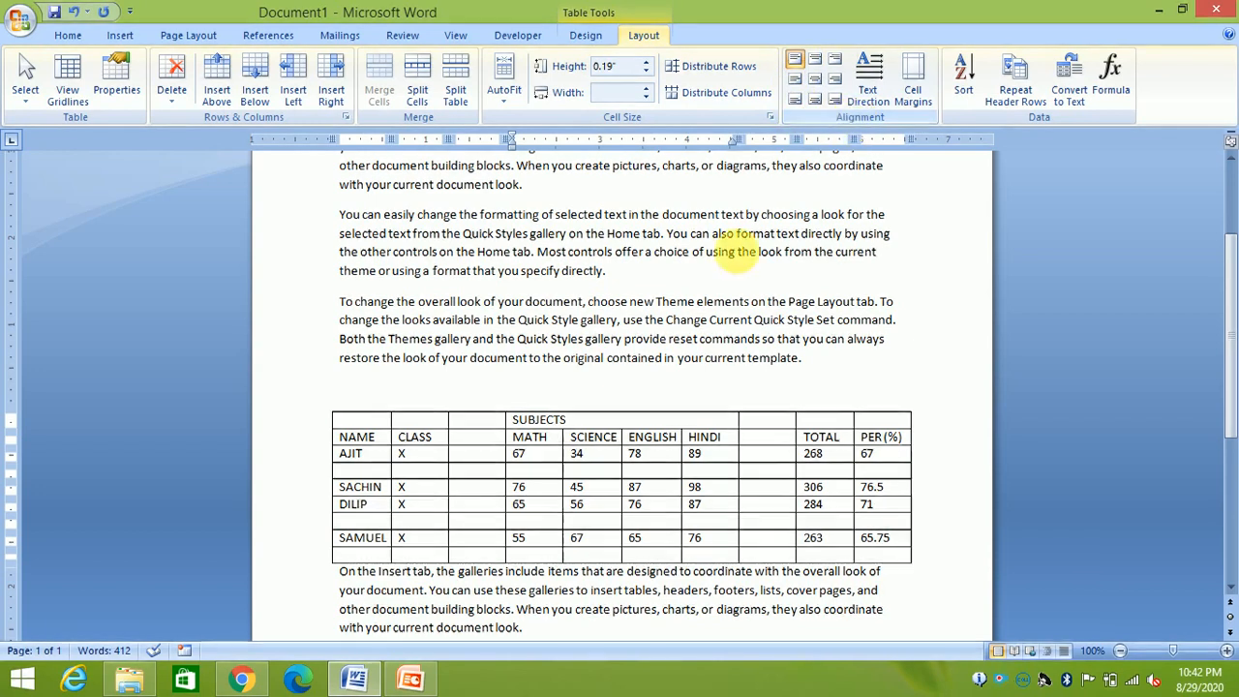
left_click(816, 65)
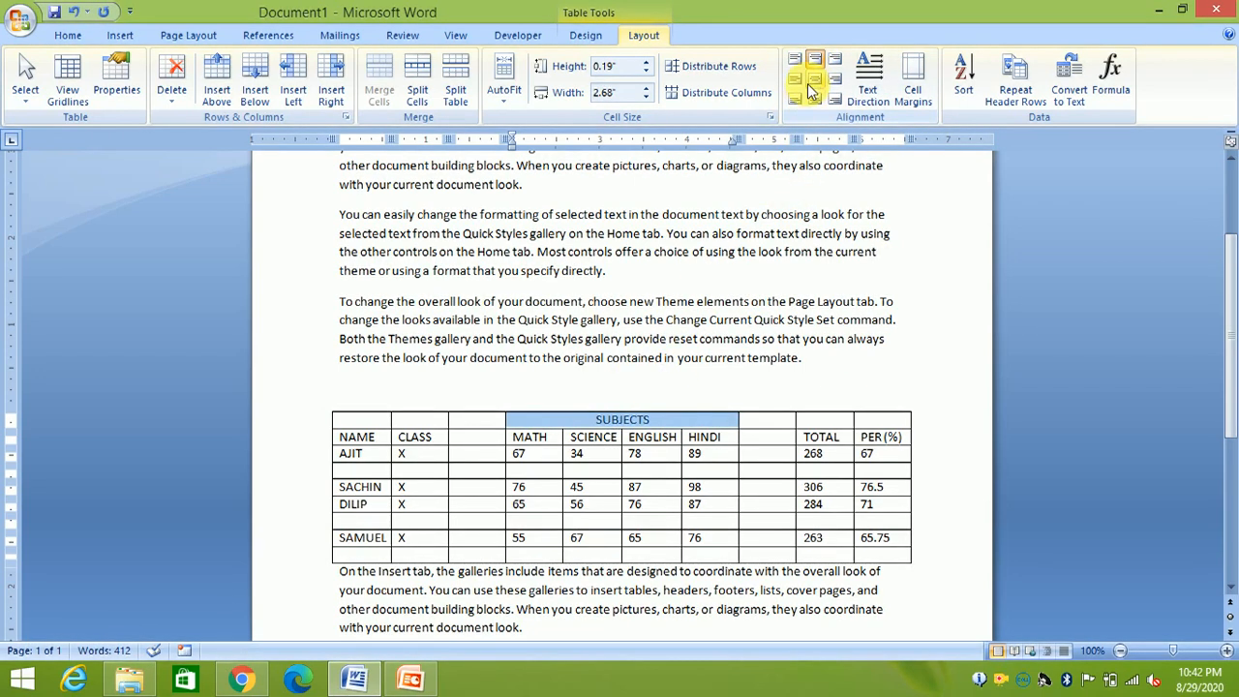
left_click(791, 79)
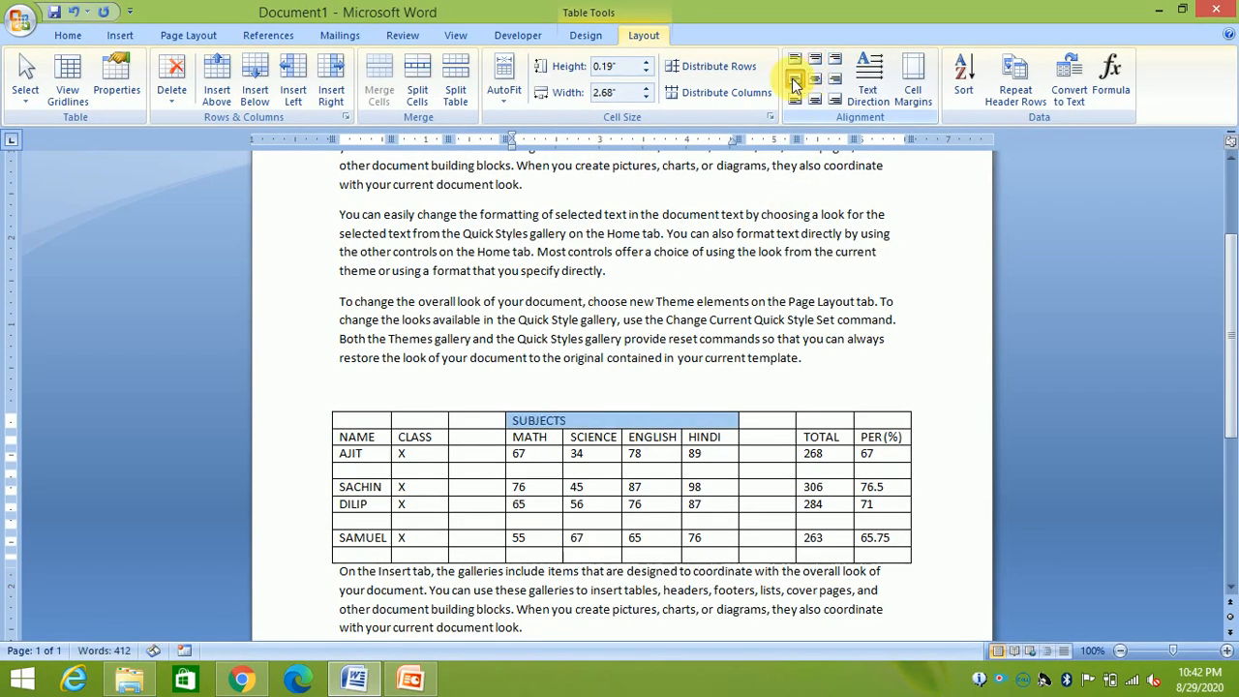
left_click(811, 80)
left_click(812, 65)
left_click(814, 81)
left_click(814, 65)
left_click(813, 84)
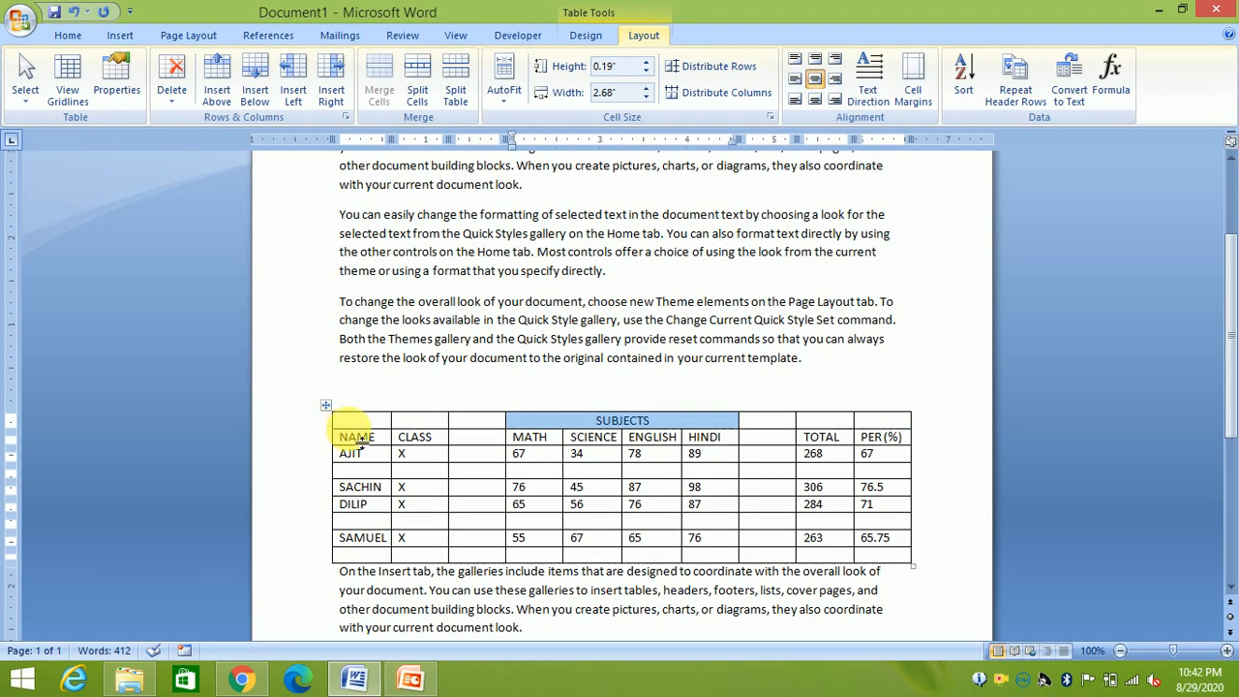
Enlarge the top row, try top, middle and bottom alignment for SUBJECTS, then restore the row height
left_click_drag(359, 429, 360, 459)
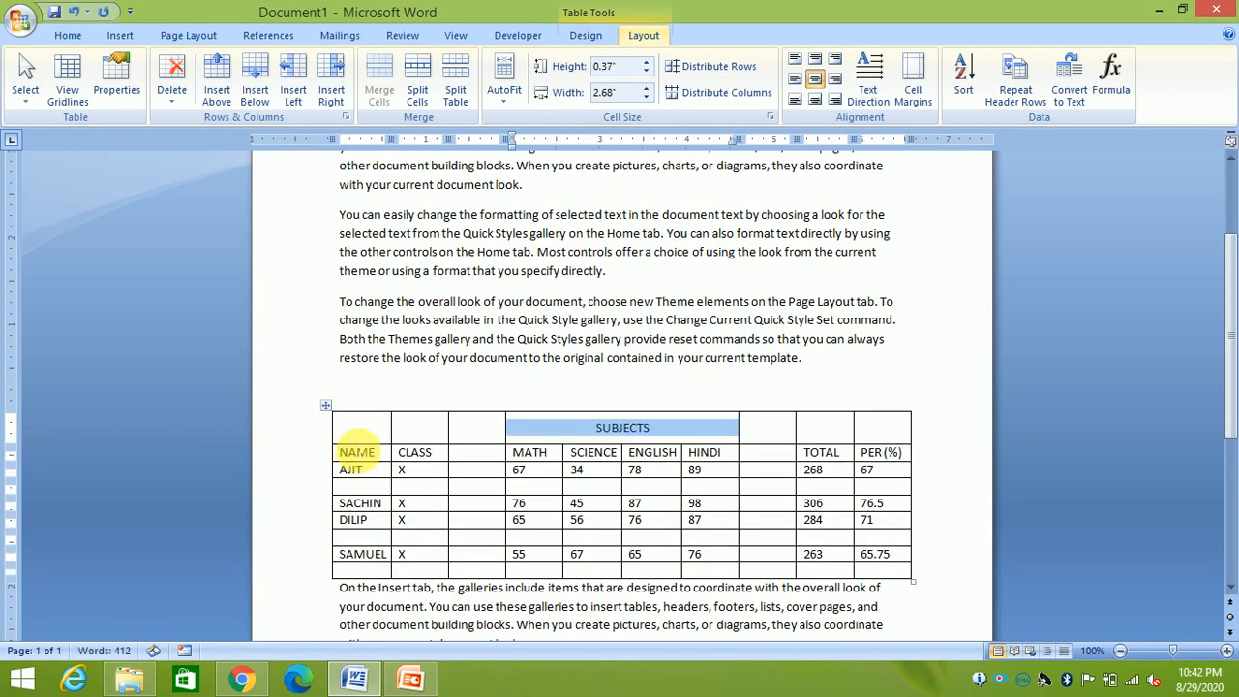
left_click(816, 61)
left_click(816, 80)
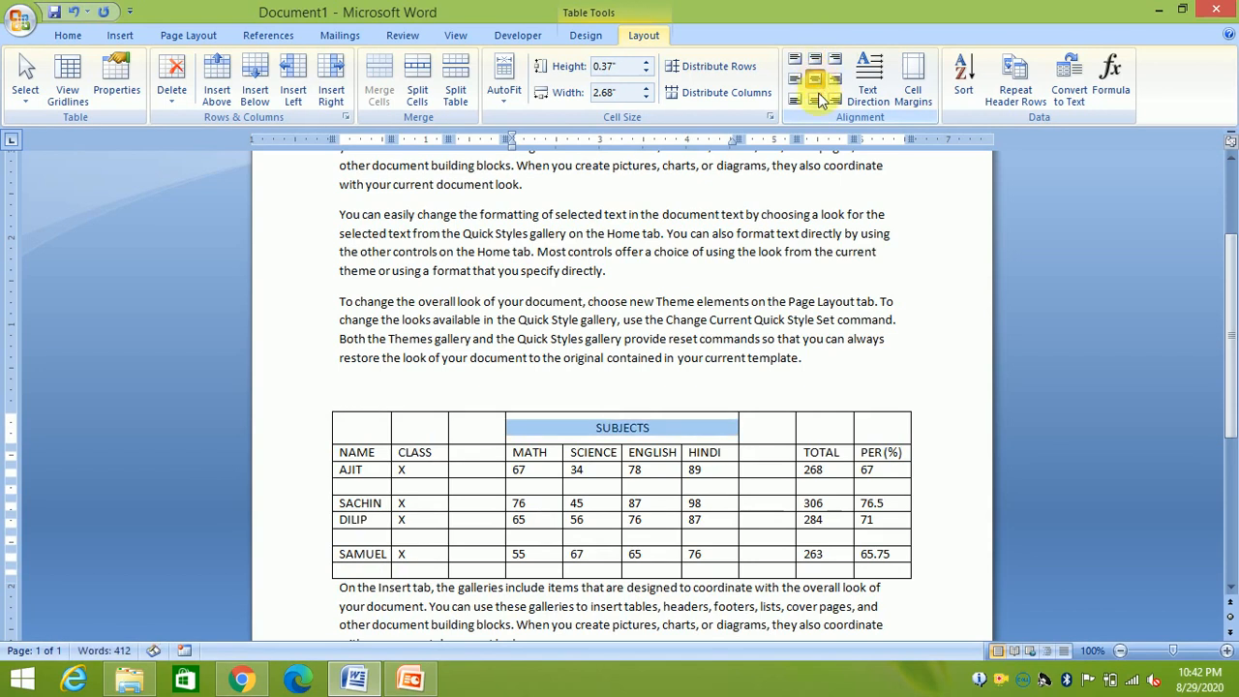
left_click(818, 96)
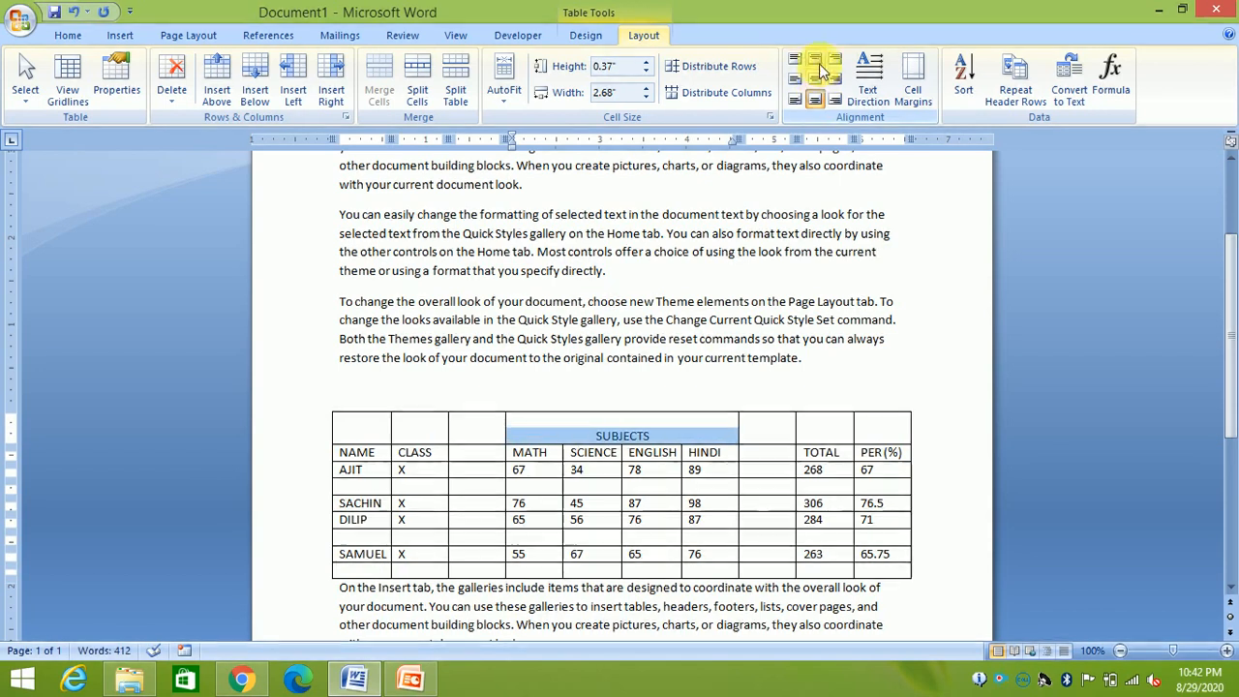
left_click(819, 60)
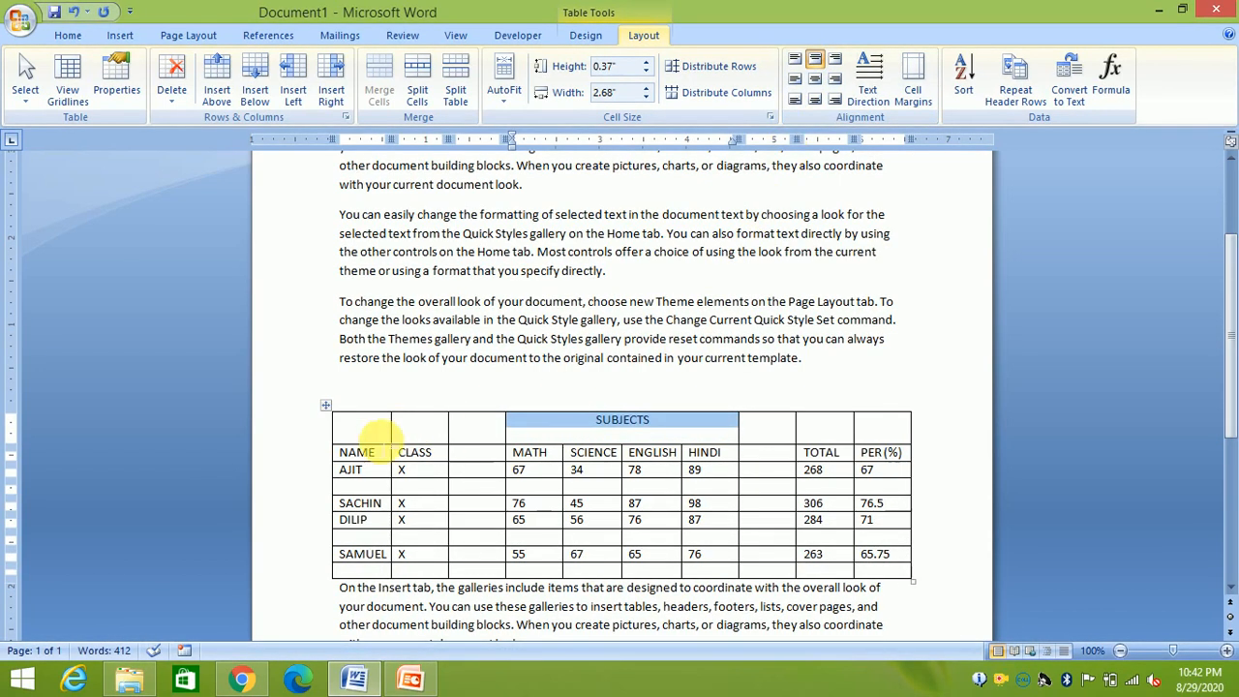
mouse_move(347, 445)
left_mouse_down()
mouse_move(348, 433)
mouse_move(366, 438)
left_mouse_up()
Make the word SUBJECTS bold
left_click(460, 419)
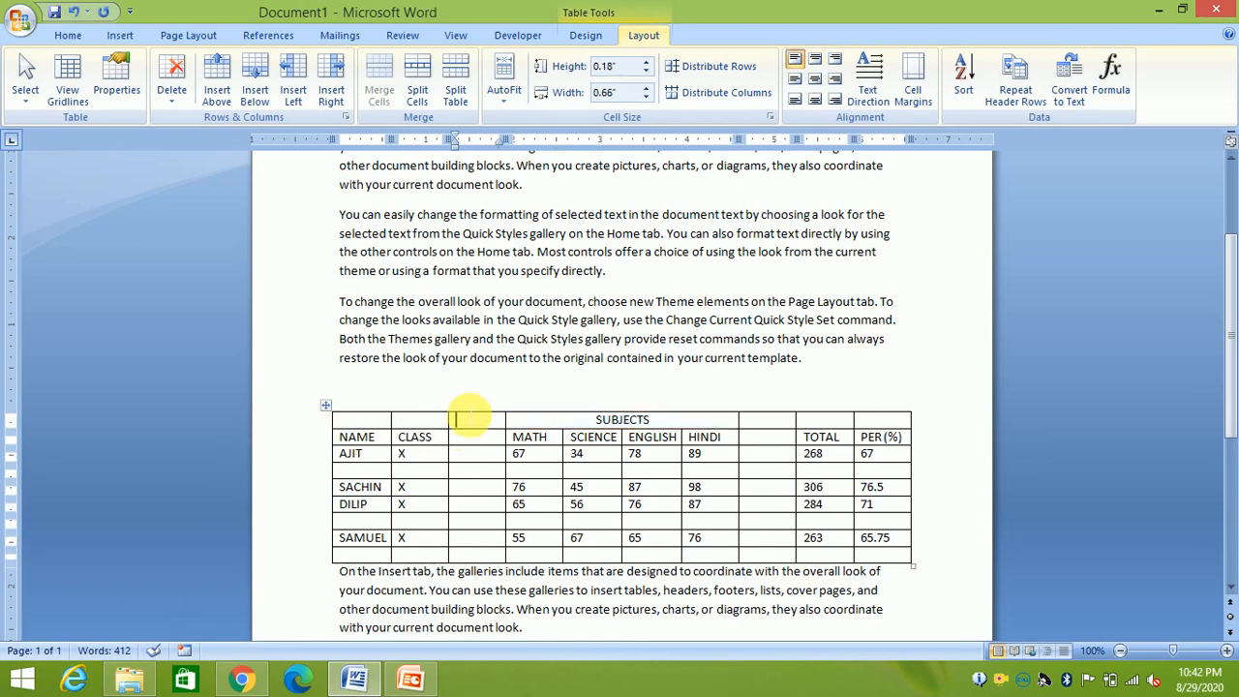
left_click_drag(663, 424, 600, 433)
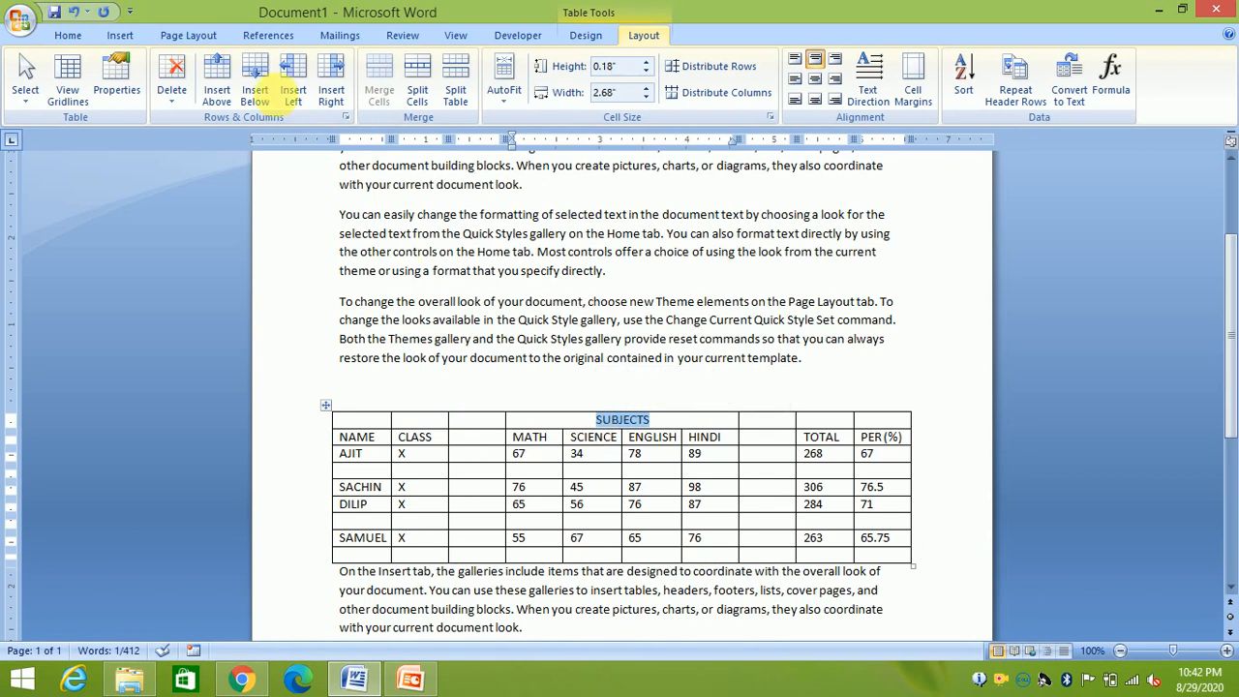
left_click(67, 35)
left_click(156, 93)
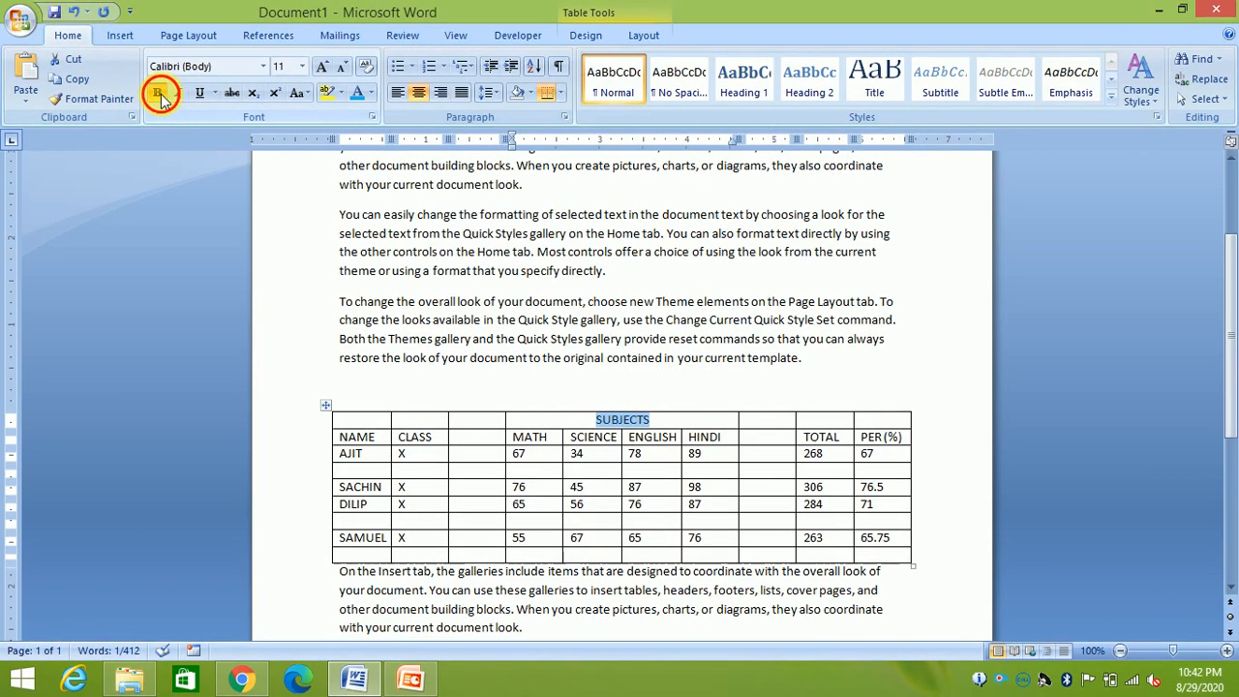
left_click(684, 419)
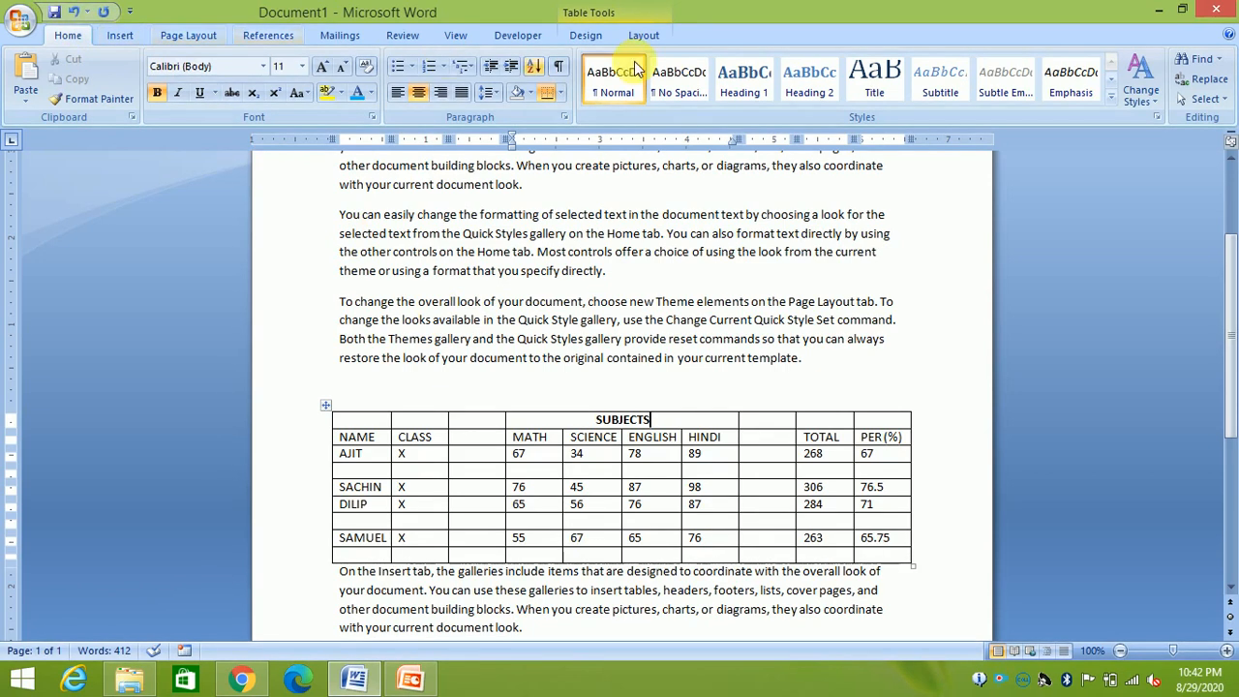
left_click(645, 33)
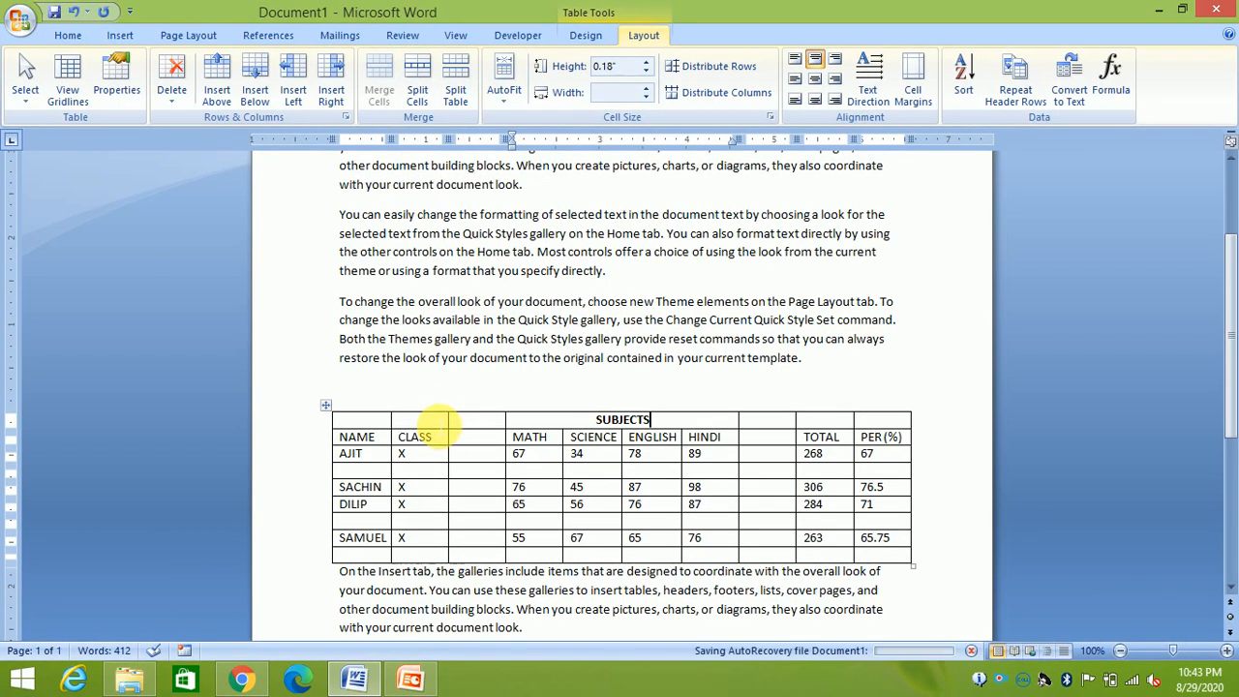
Split the empty cell above CLASS into 3 columns and 2 rows
left_click(435, 423)
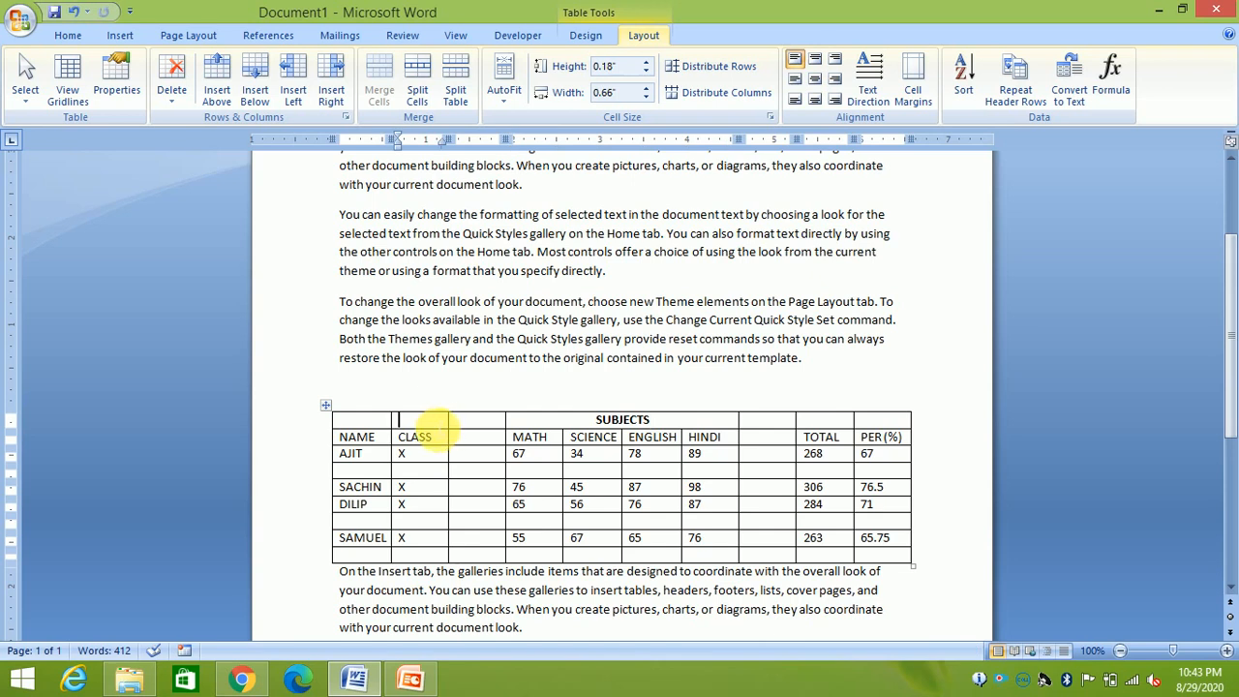
left_click(418, 94)
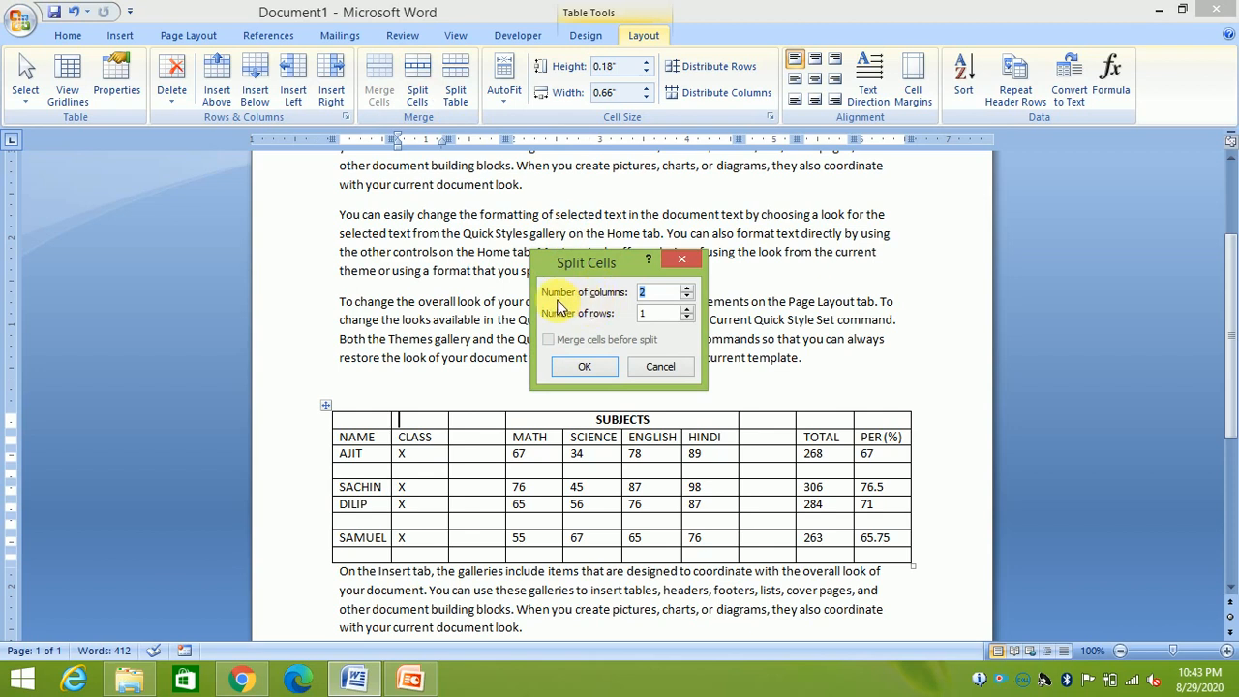
left_click(657, 293)
key("BackSpace")
type("3")
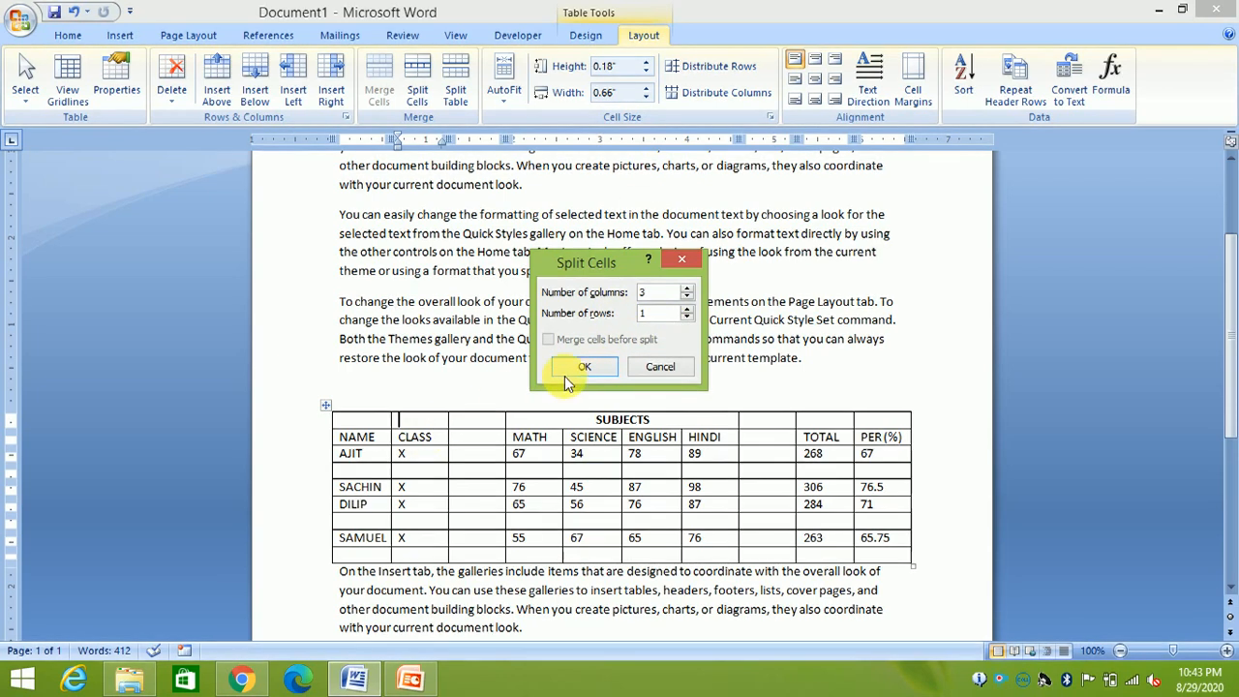
left_click(644, 314)
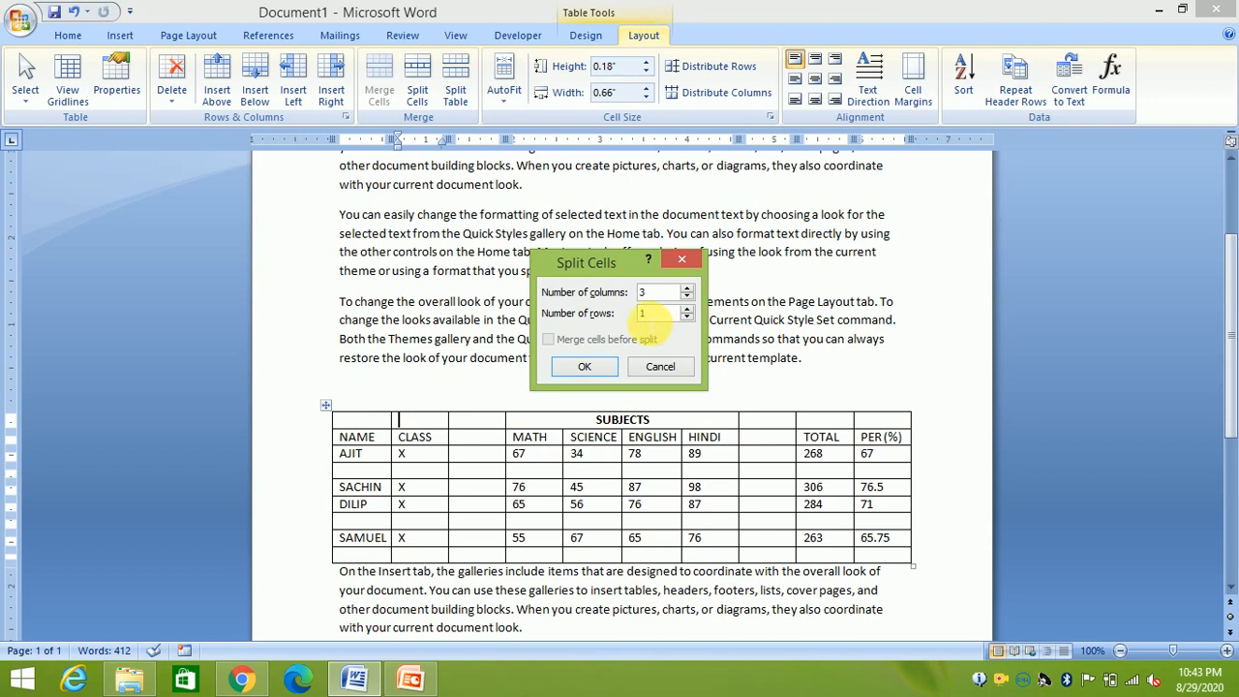
type("2")
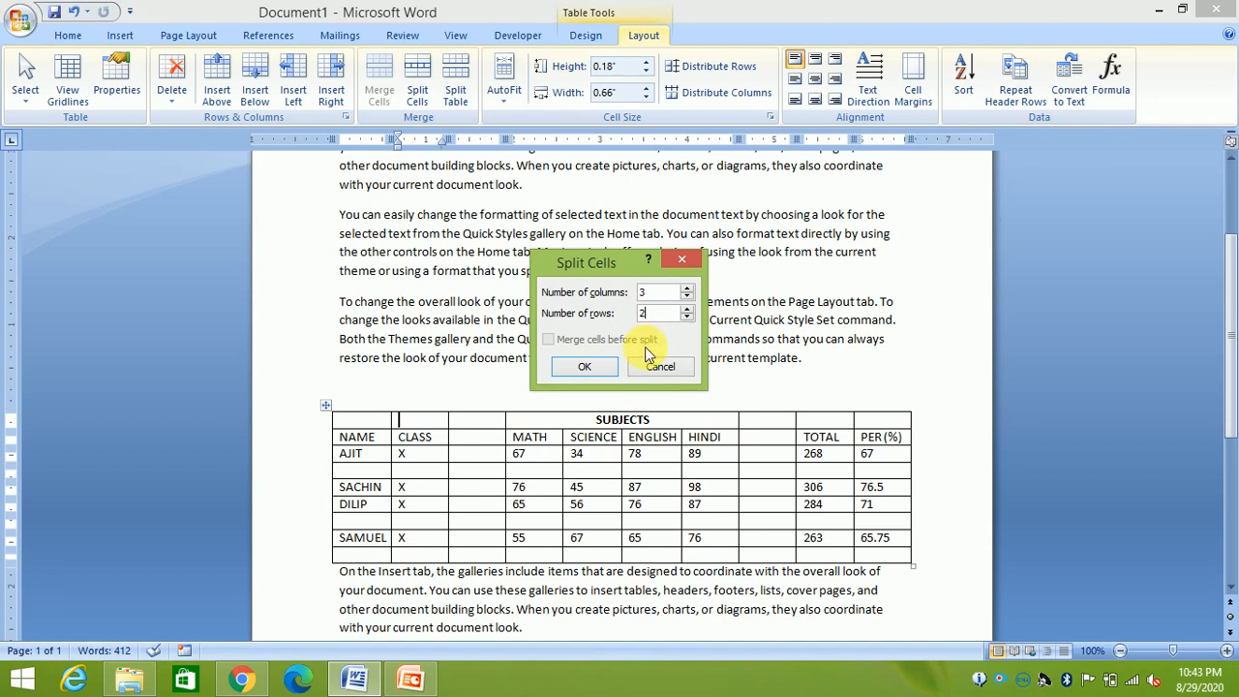
left_click(586, 366)
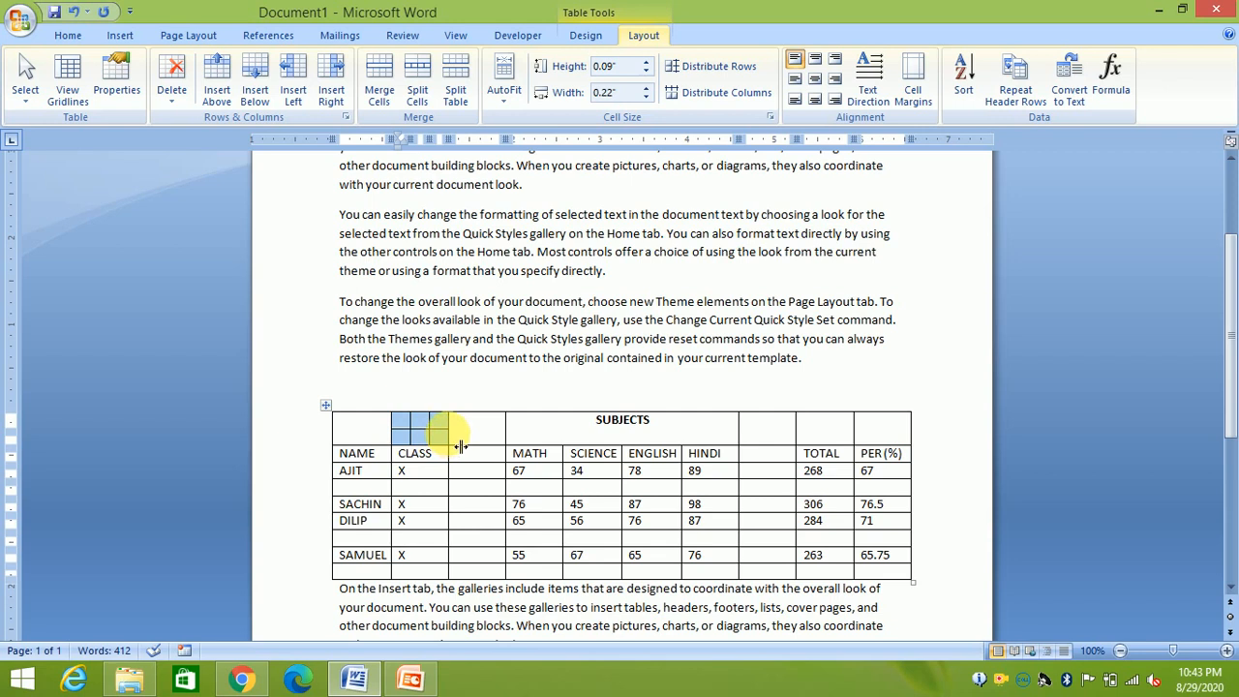
Undo the cell split above CLASS and split the table above the SACHIN row
key("ctrl+z")
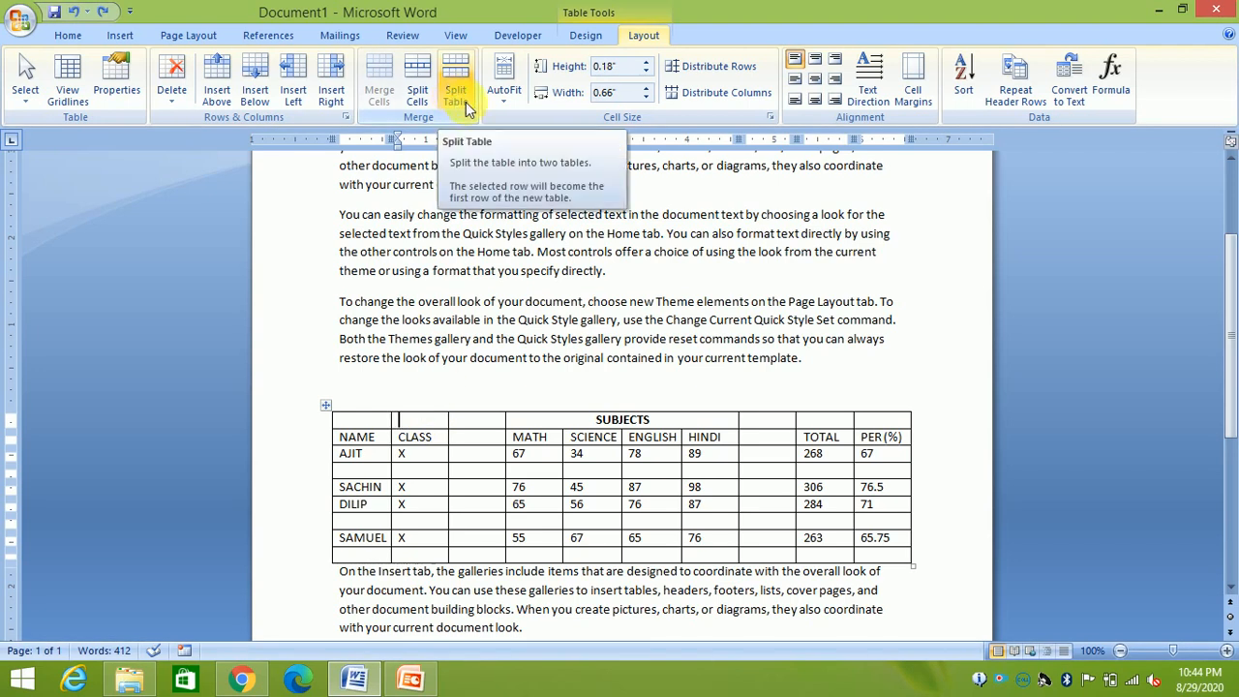
left_click(414, 490)
left_click_drag(339, 488, 341, 501)
left_click(450, 530)
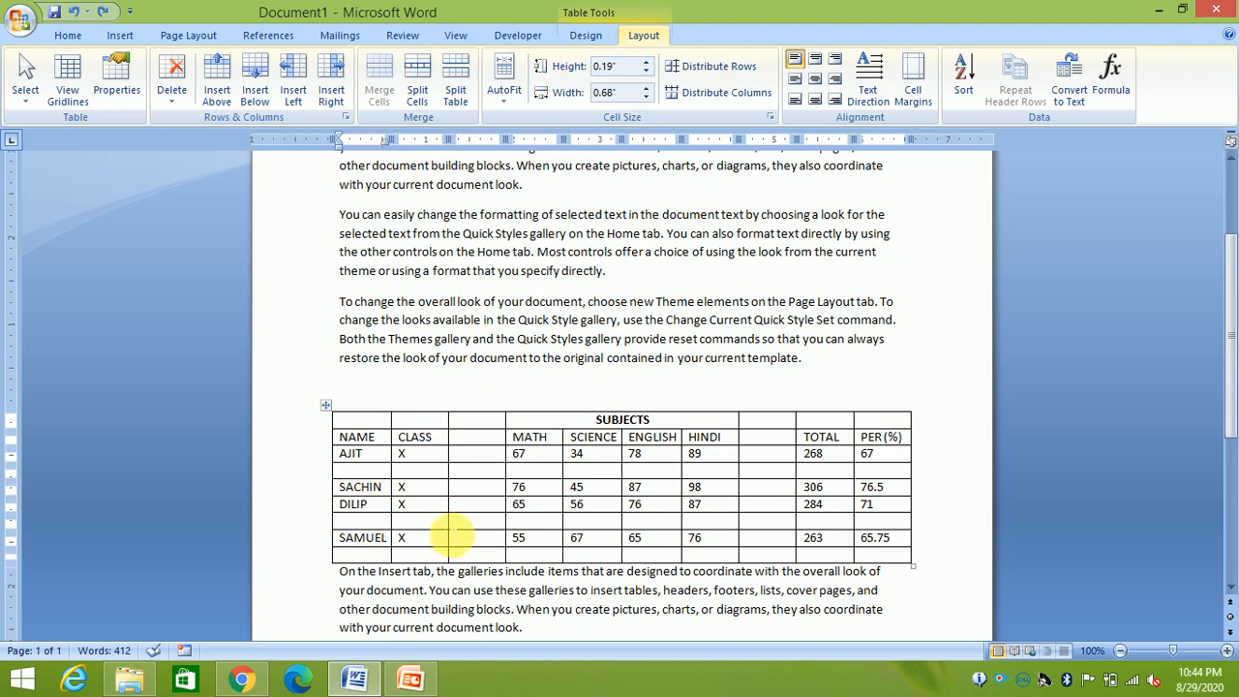
left_click(457, 84)
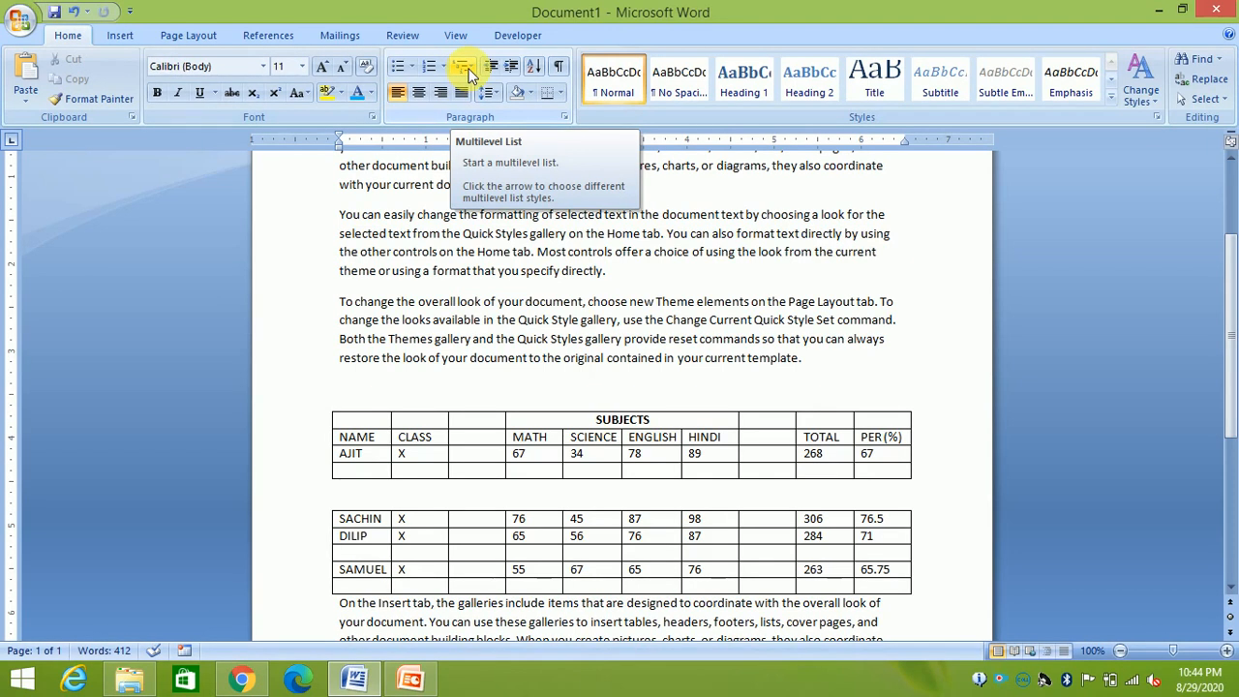
Rejoin the two tables into one by undoing the split
left_click(538, 474)
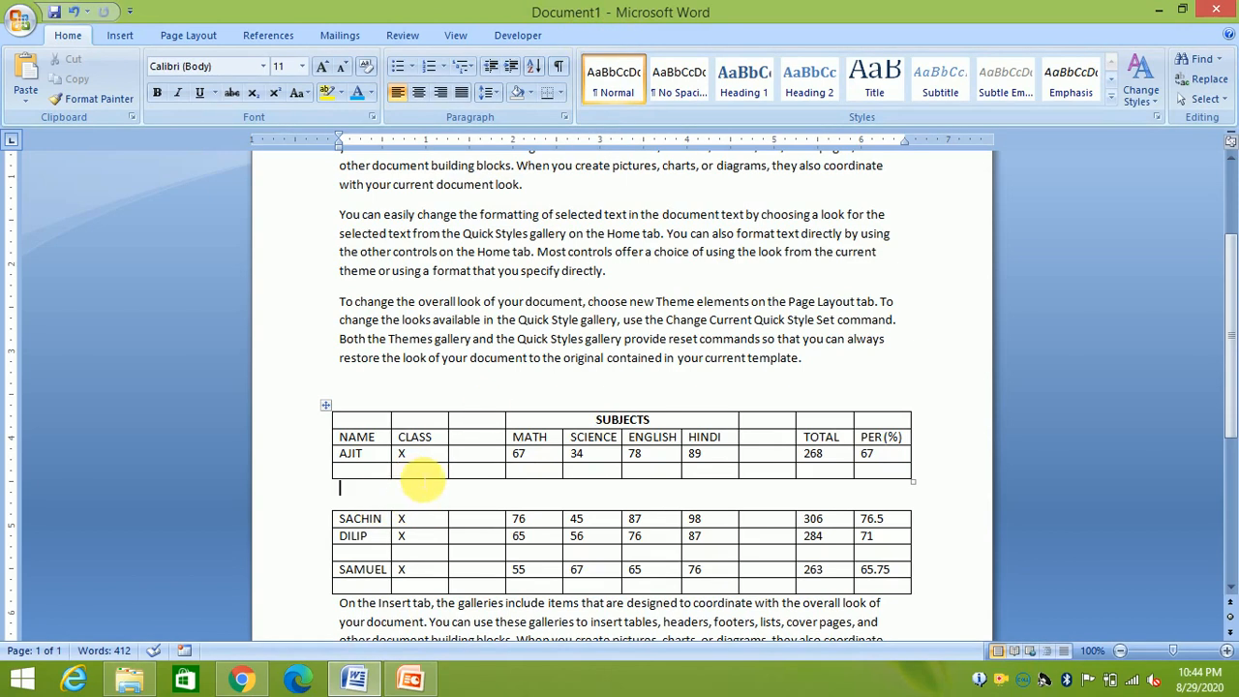
left_click(423, 474)
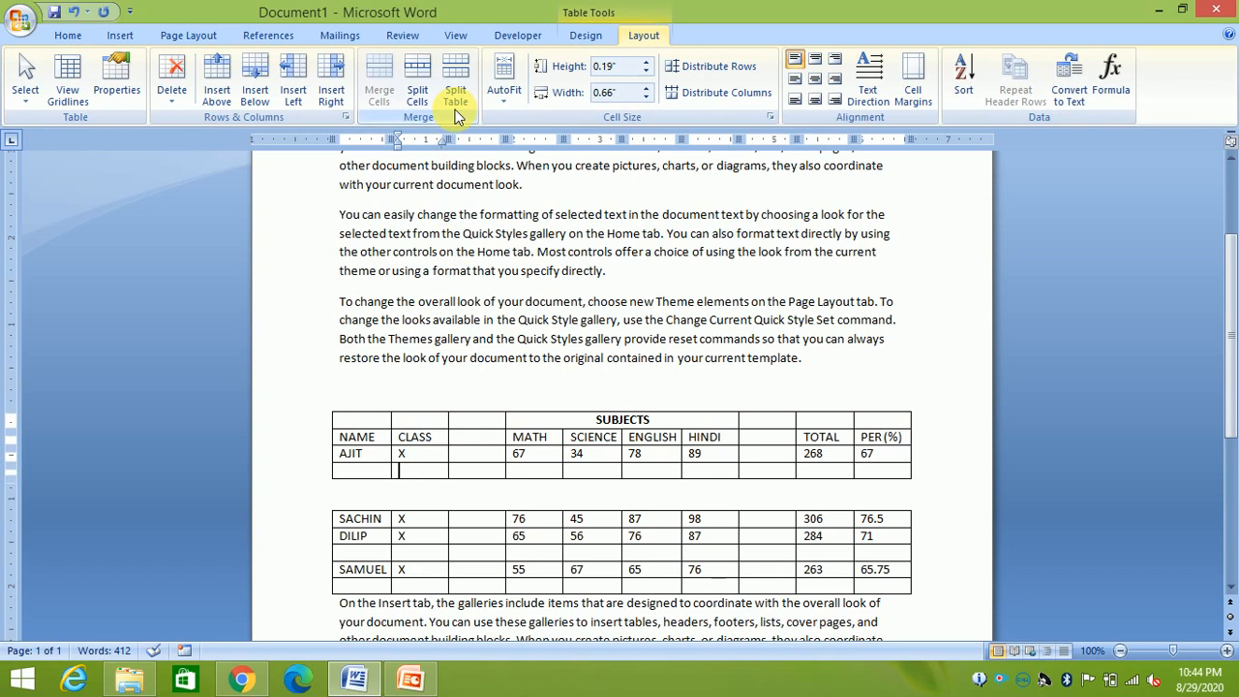
key("ctrl+z")
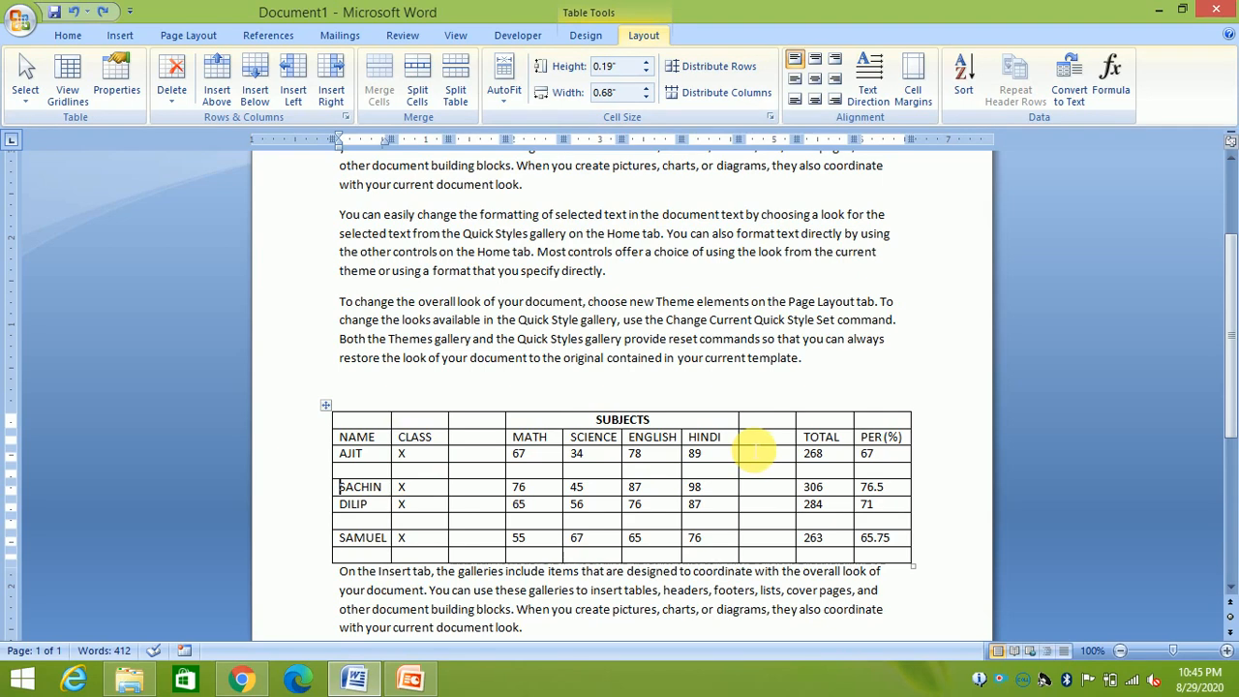
AutoFit the table to contents, then to the window, then switch to fixed column width
left_click(504, 93)
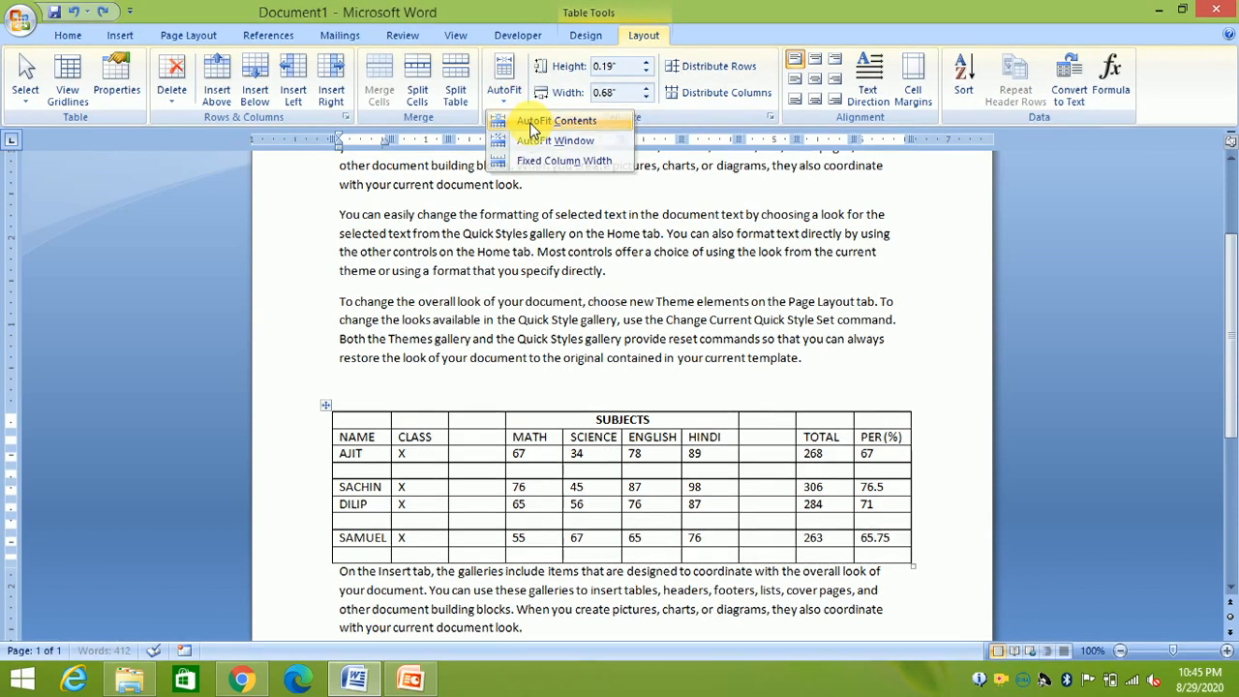
left_click(532, 129)
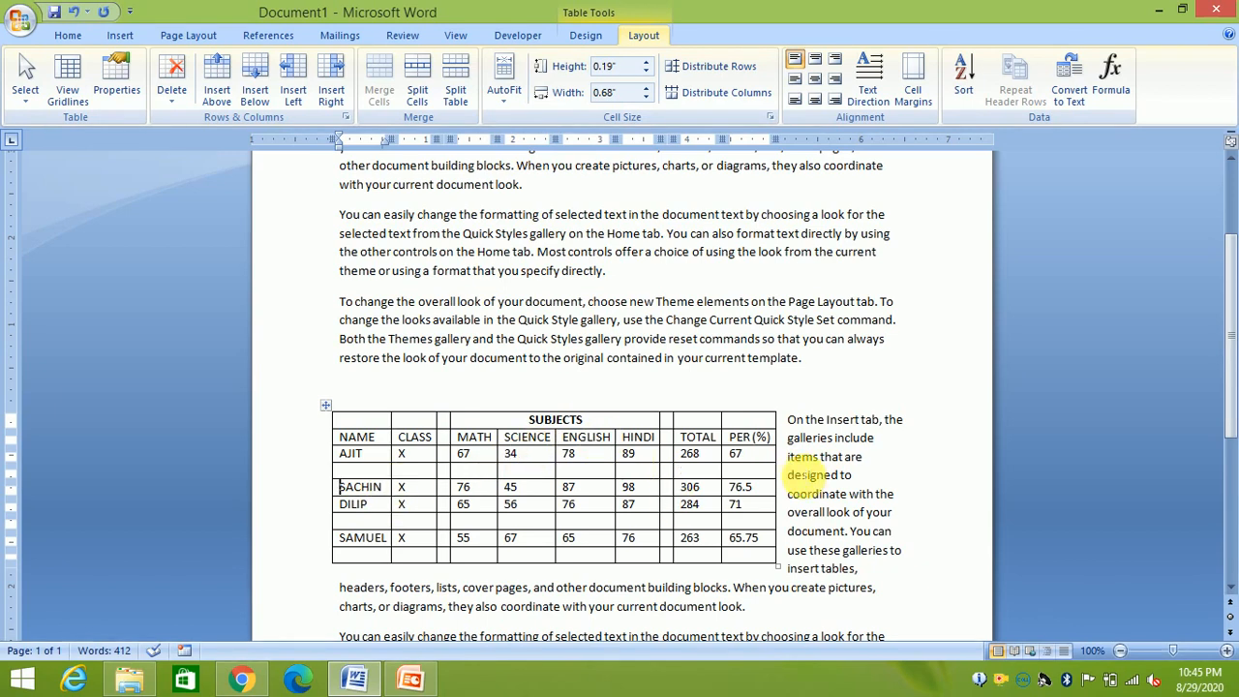
left_click(503, 87)
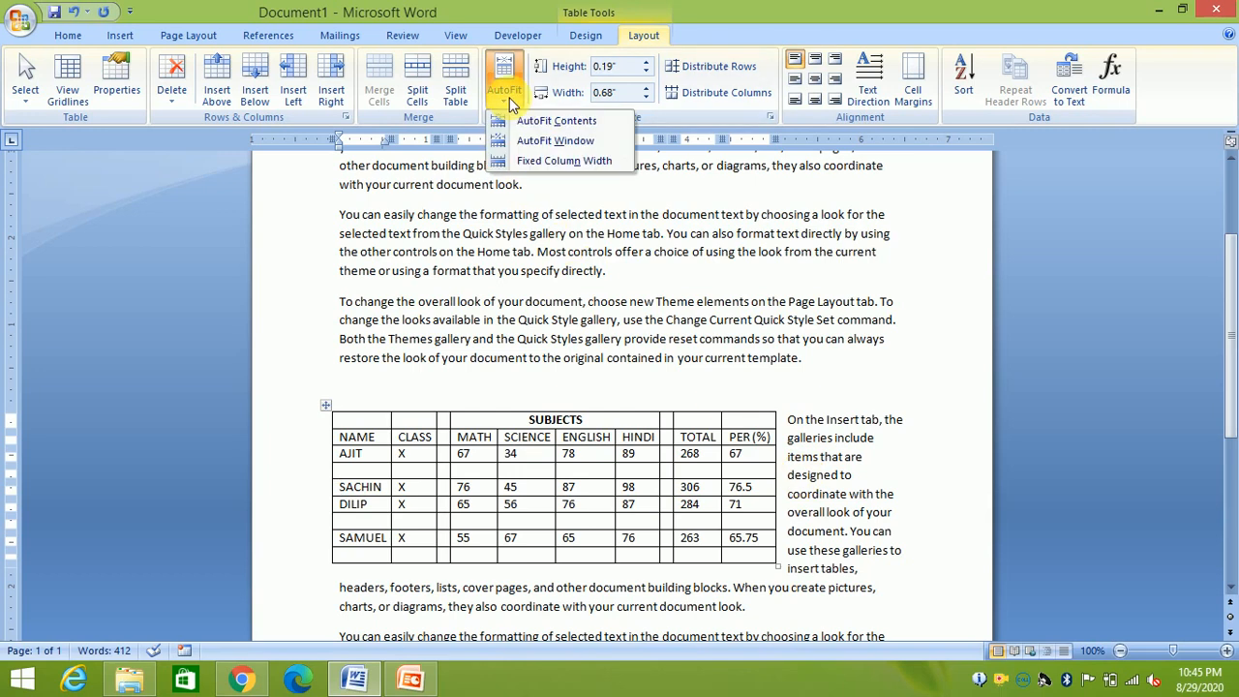
left_click(534, 142)
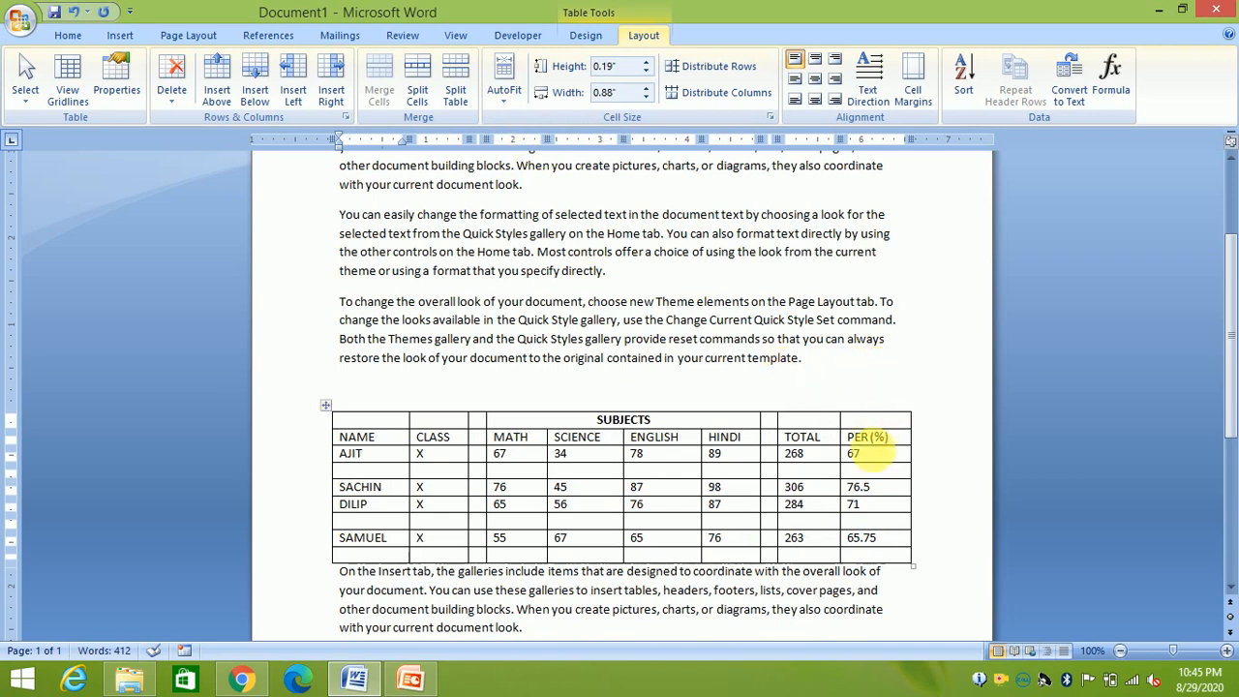
left_click(510, 97)
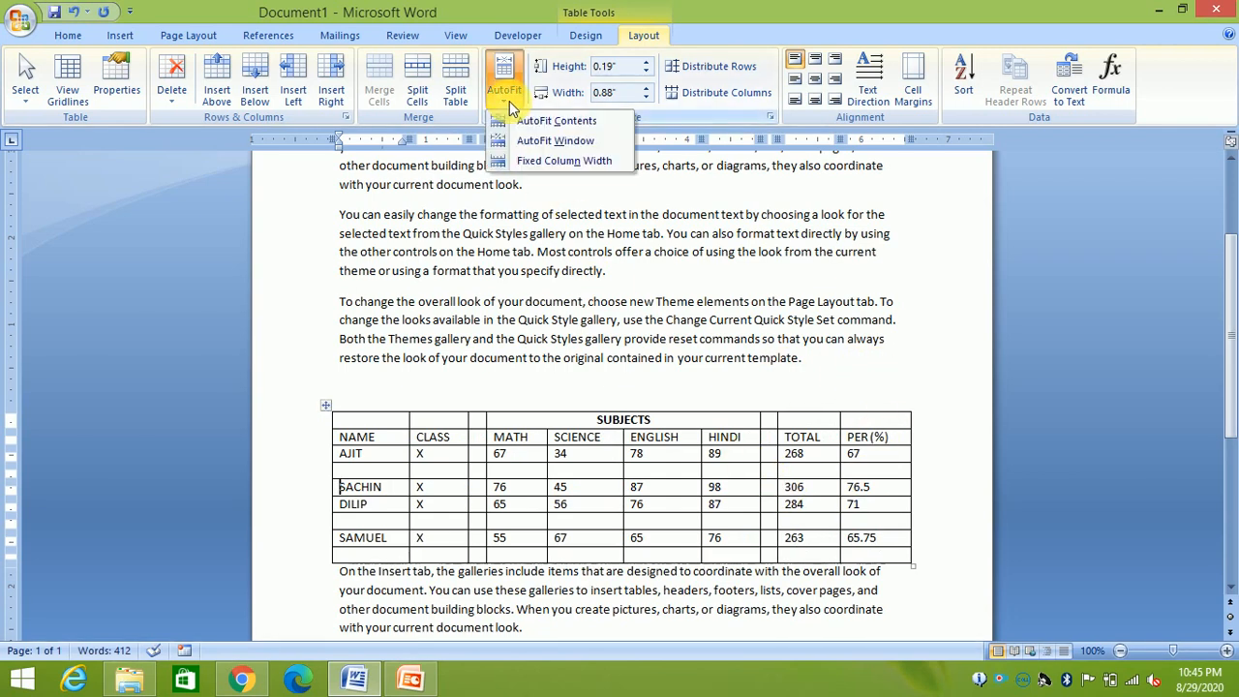
left_click(532, 163)
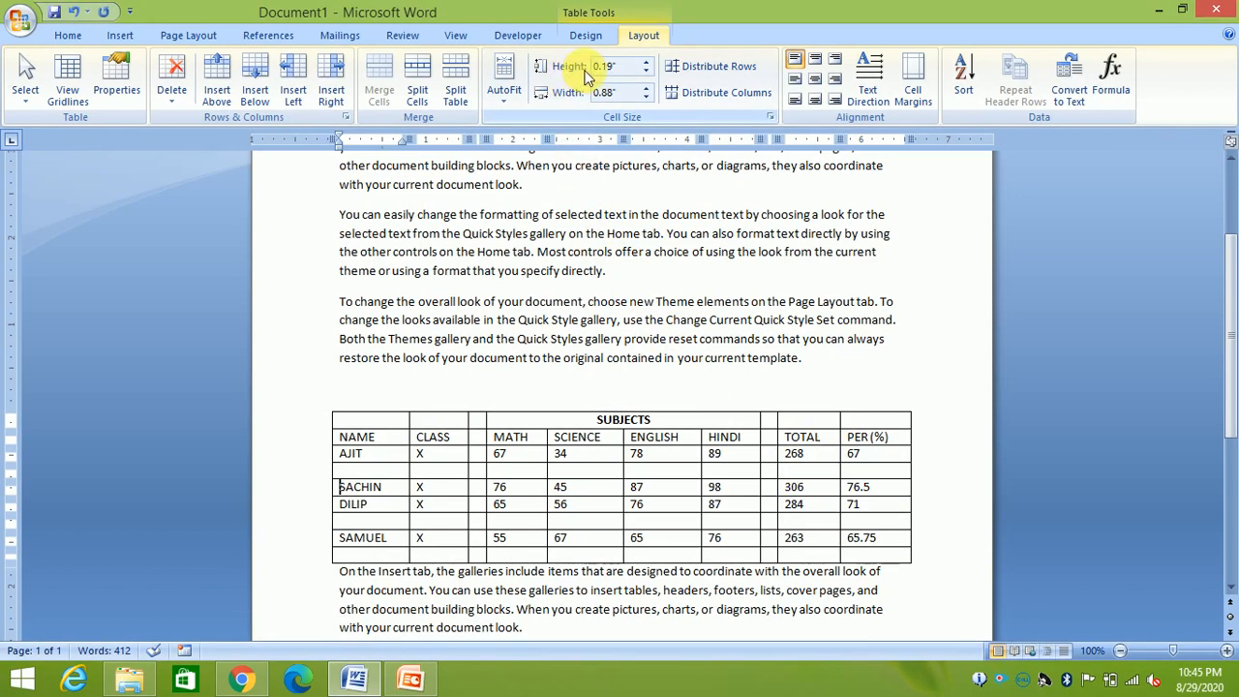
Experiment with the size spinners, leaving SACHIN's row at 0.2" and NAME at 1"
left_click(645, 62)
left_click(645, 62)
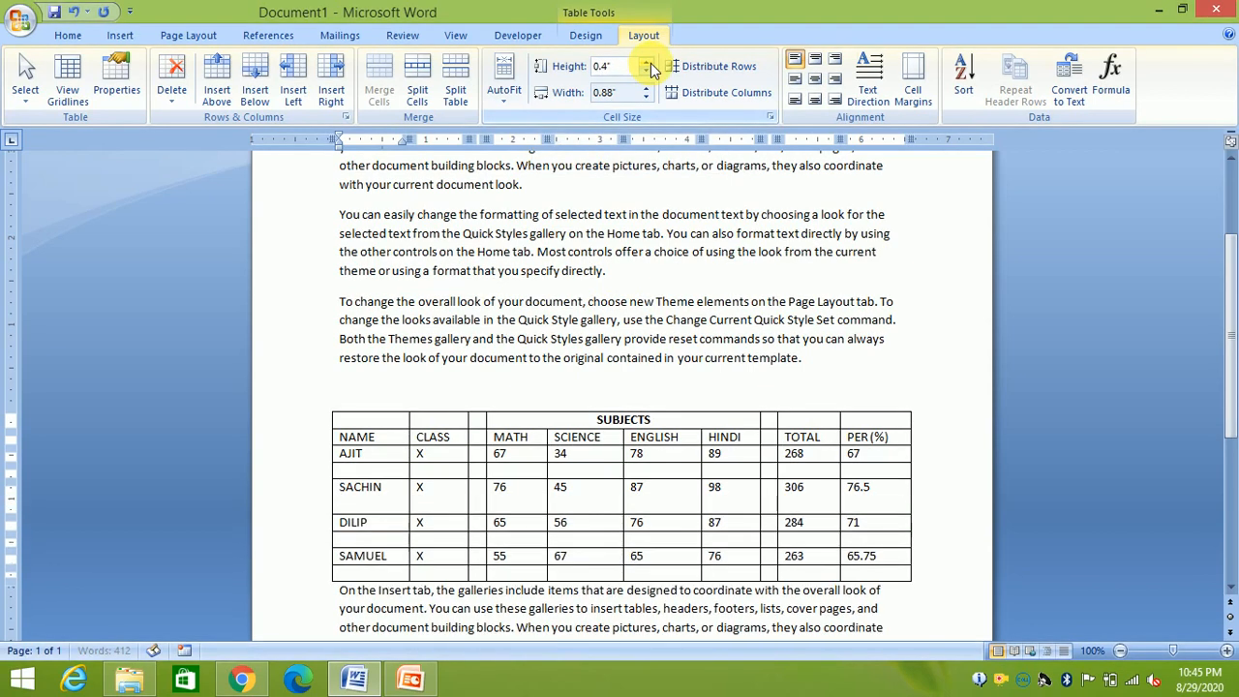
left_click(646, 62)
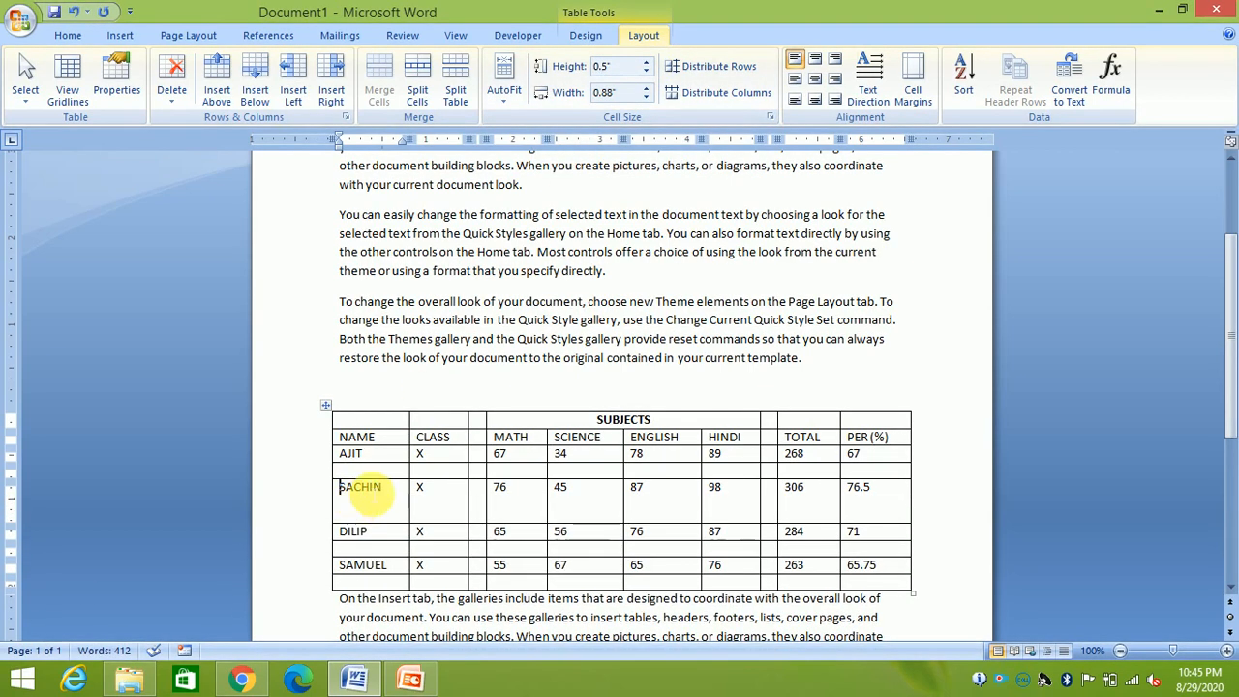
left_click(645, 71)
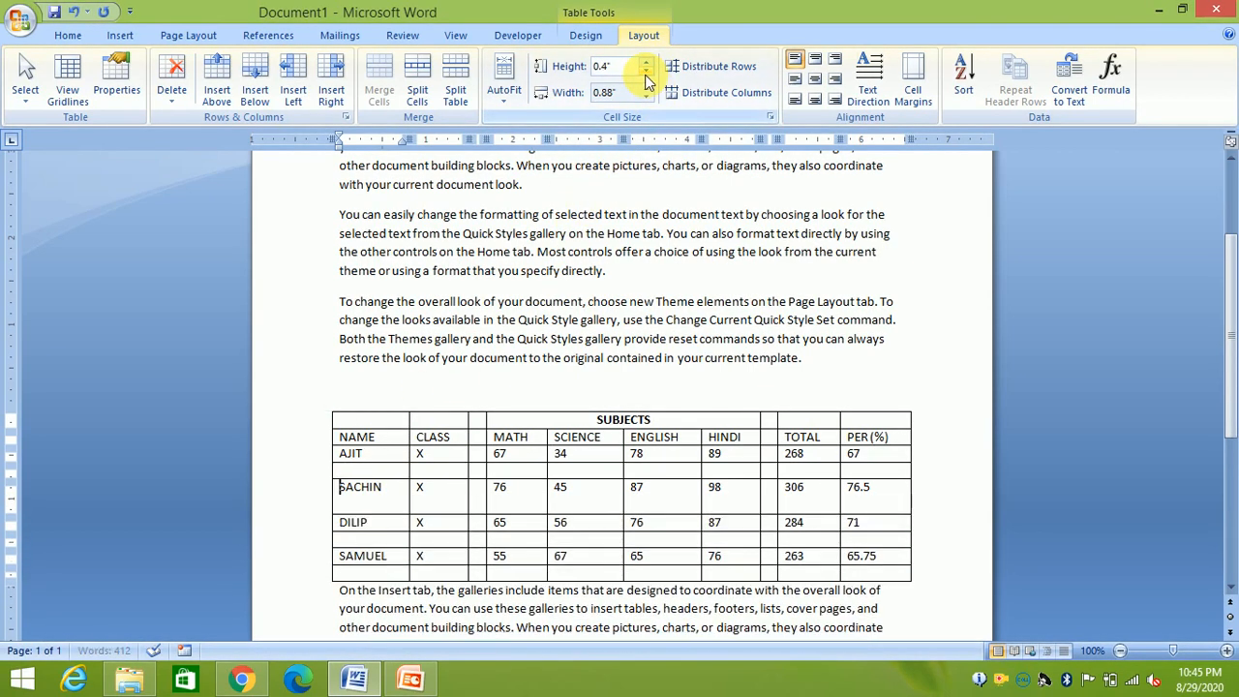
left_click(646, 72)
left_click(646, 73)
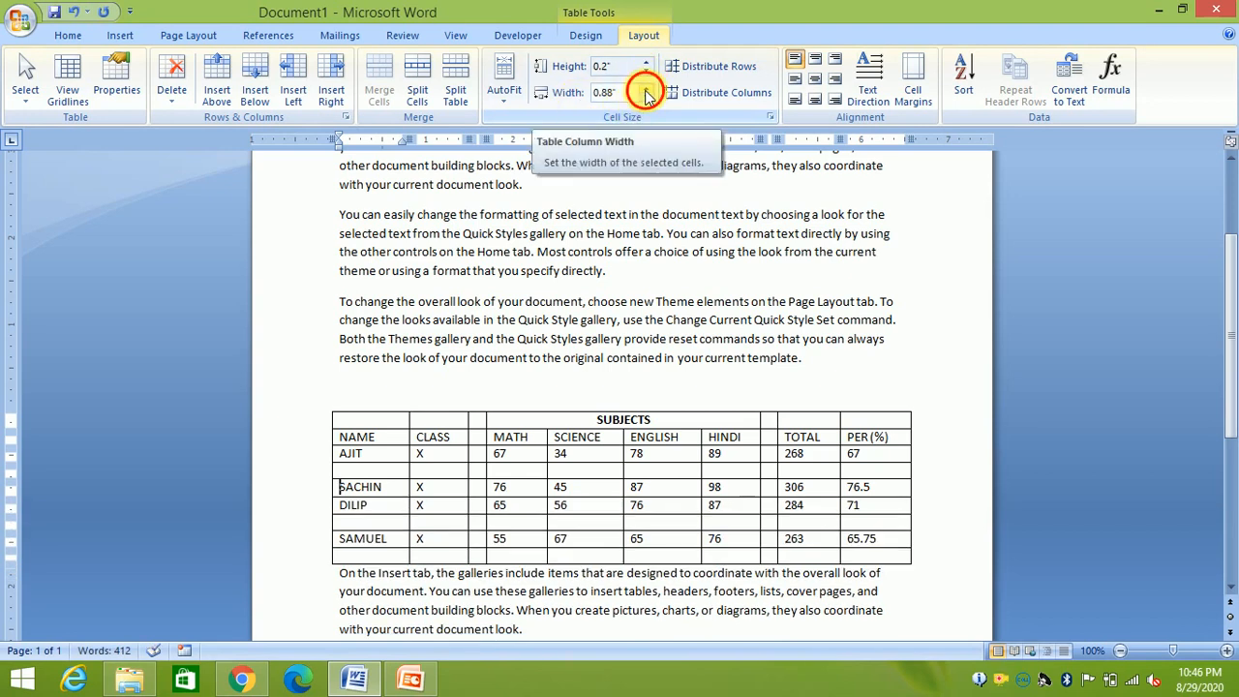
left_click(645, 87)
left_click(645, 87)
left_click(645, 87)
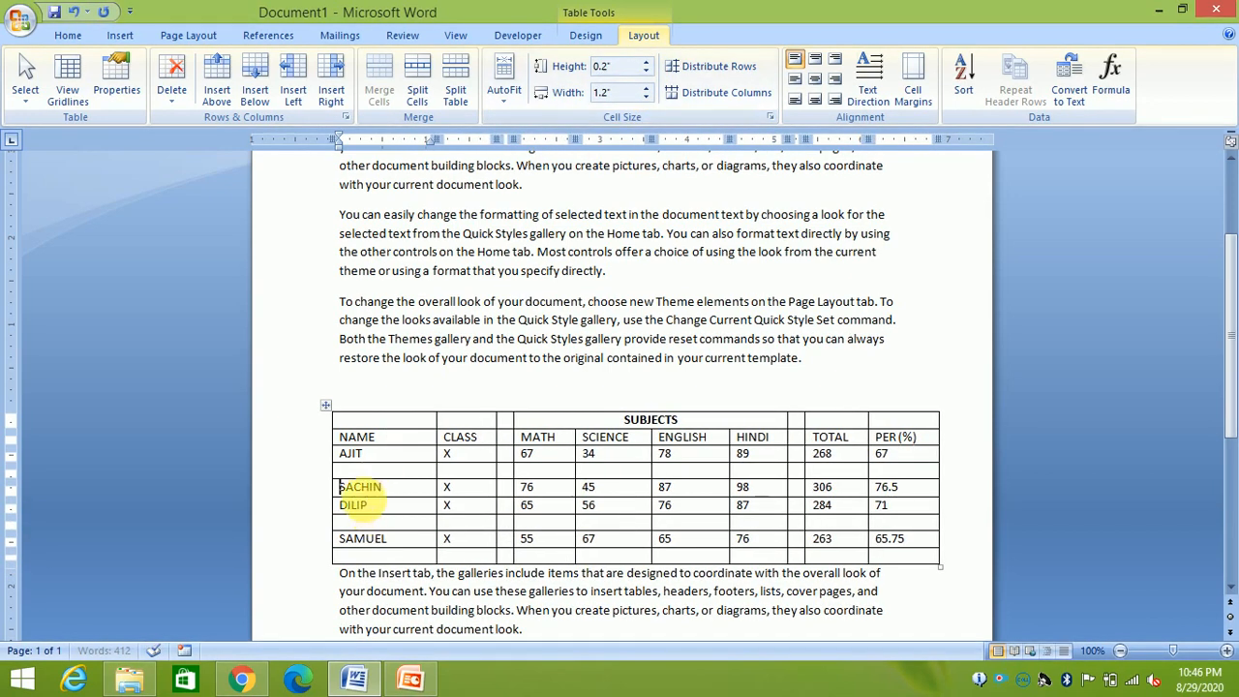
left_click(645, 98)
left_click(646, 98)
Select the NAME column, set its width to 1.9" and its row height to 0.4"
left_click_drag(360, 419, 387, 552)
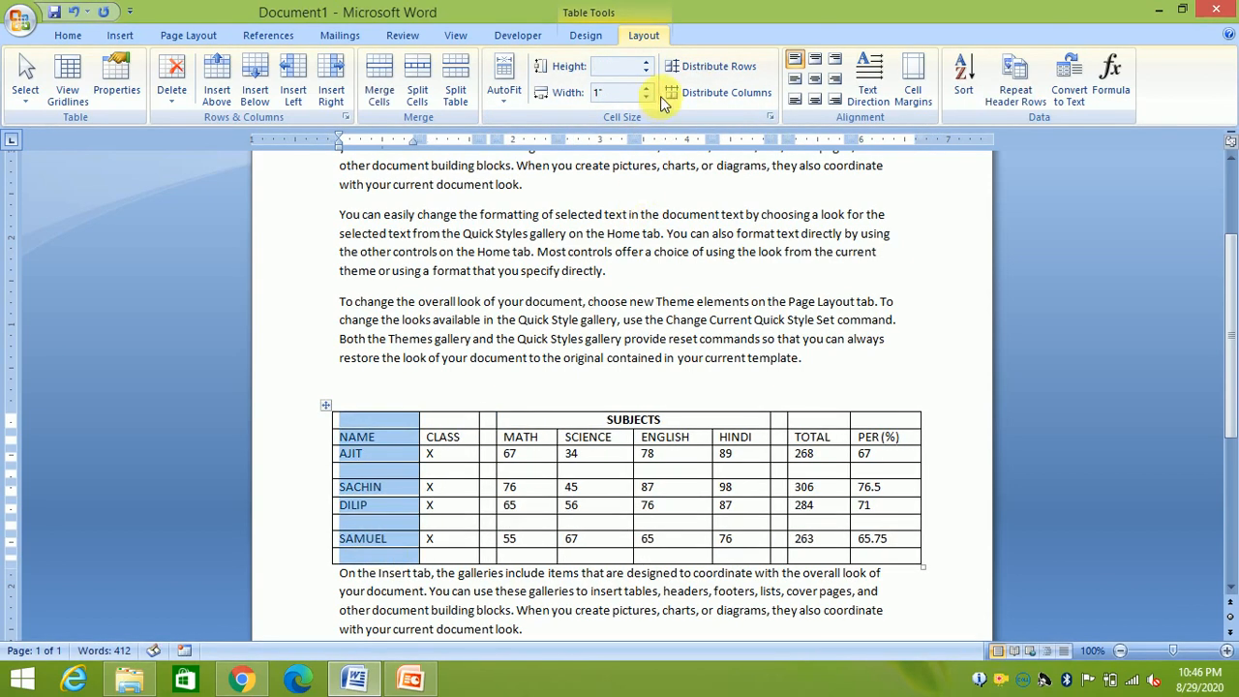
left_click(646, 70)
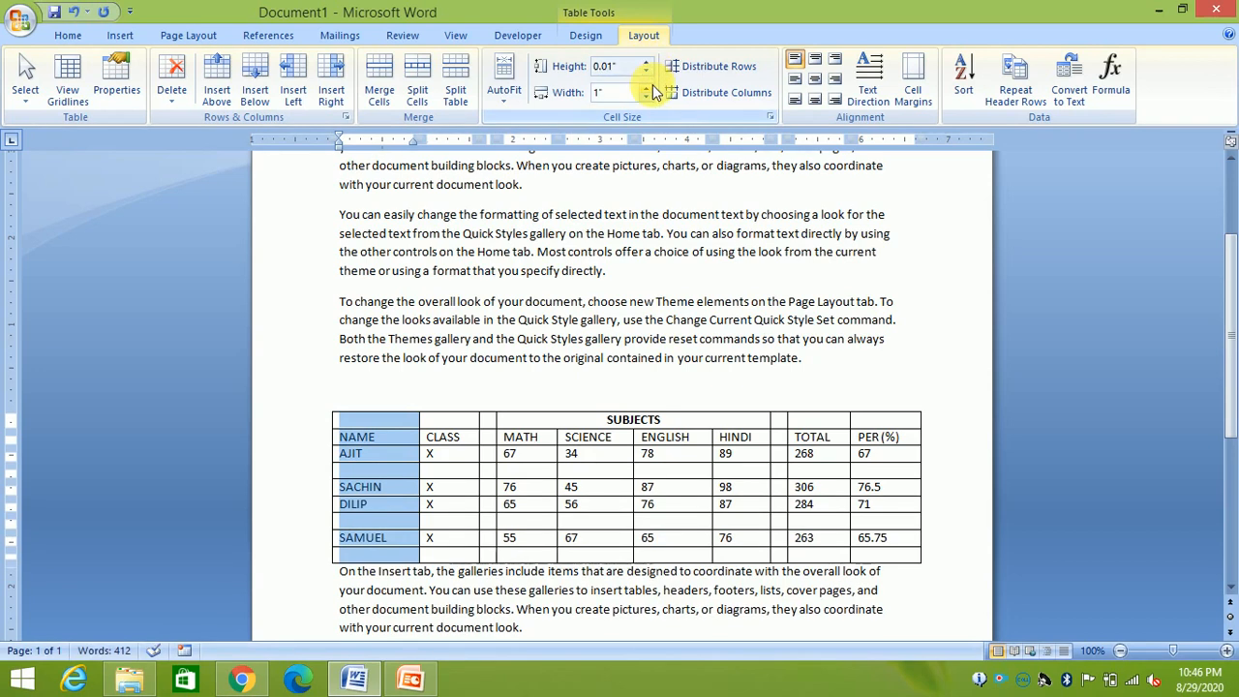
left_click(647, 87)
left_click(647, 87)
left_click(647, 88)
left_click(647, 87)
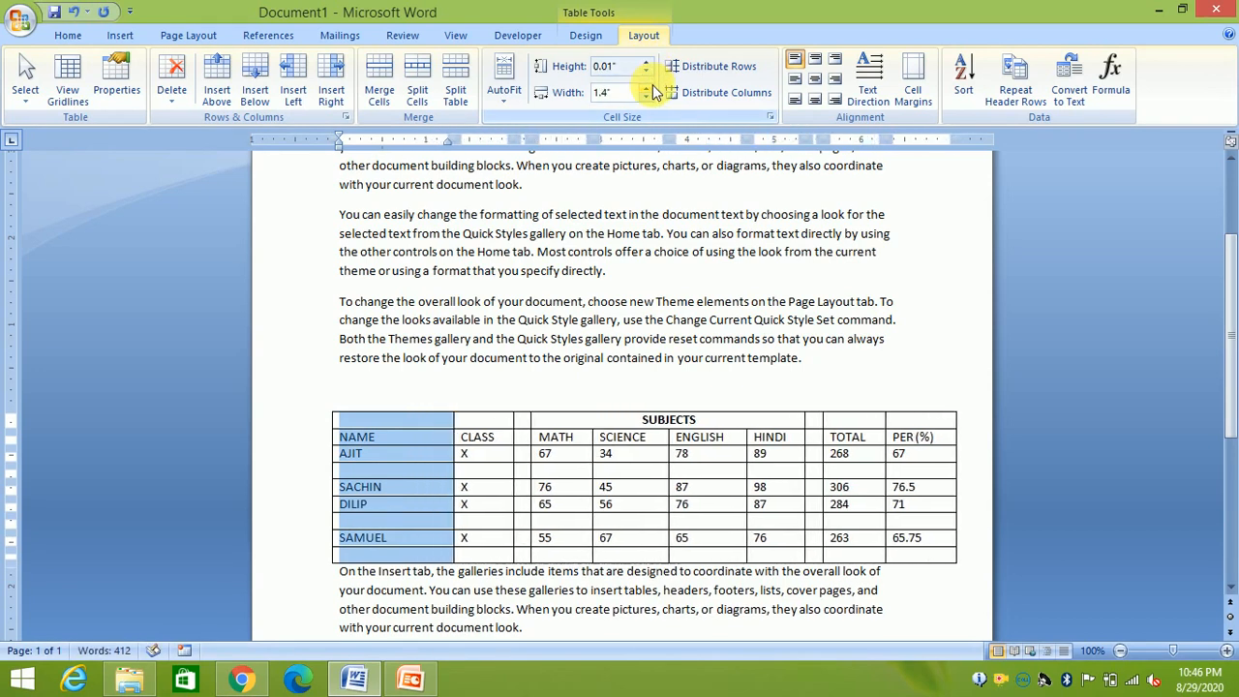
left_click(646, 87)
left_click(646, 97)
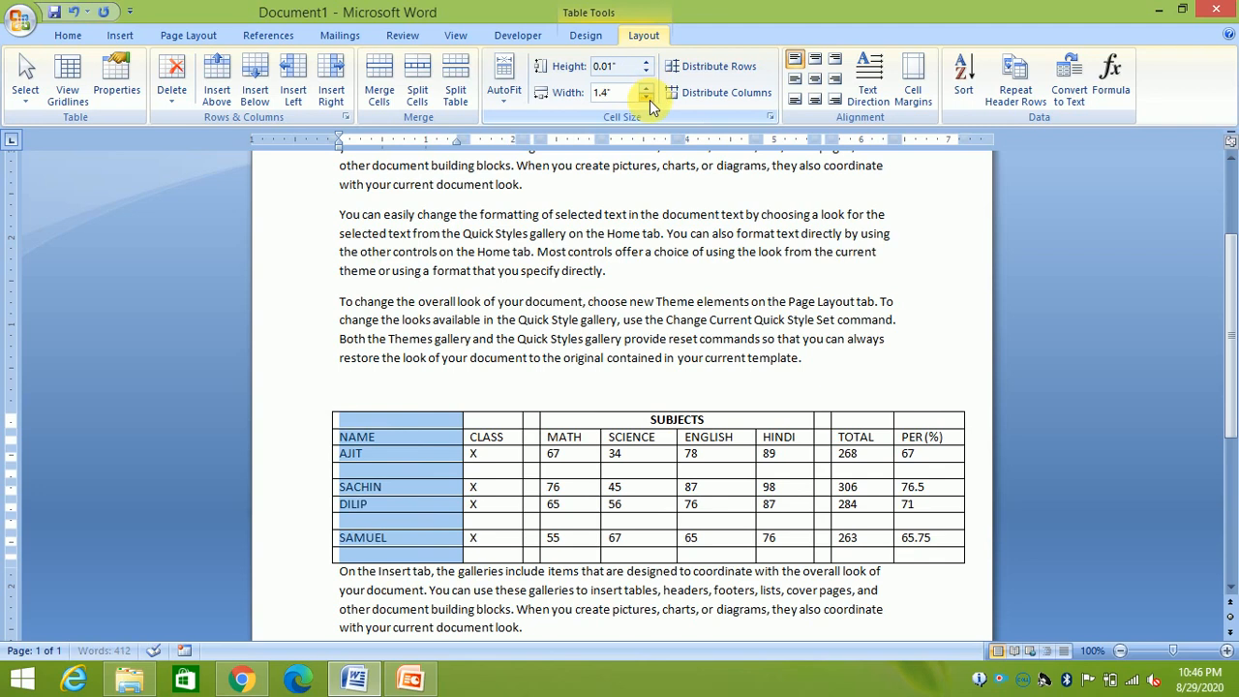
left_click(647, 90)
left_click(647, 89)
left_click(647, 89)
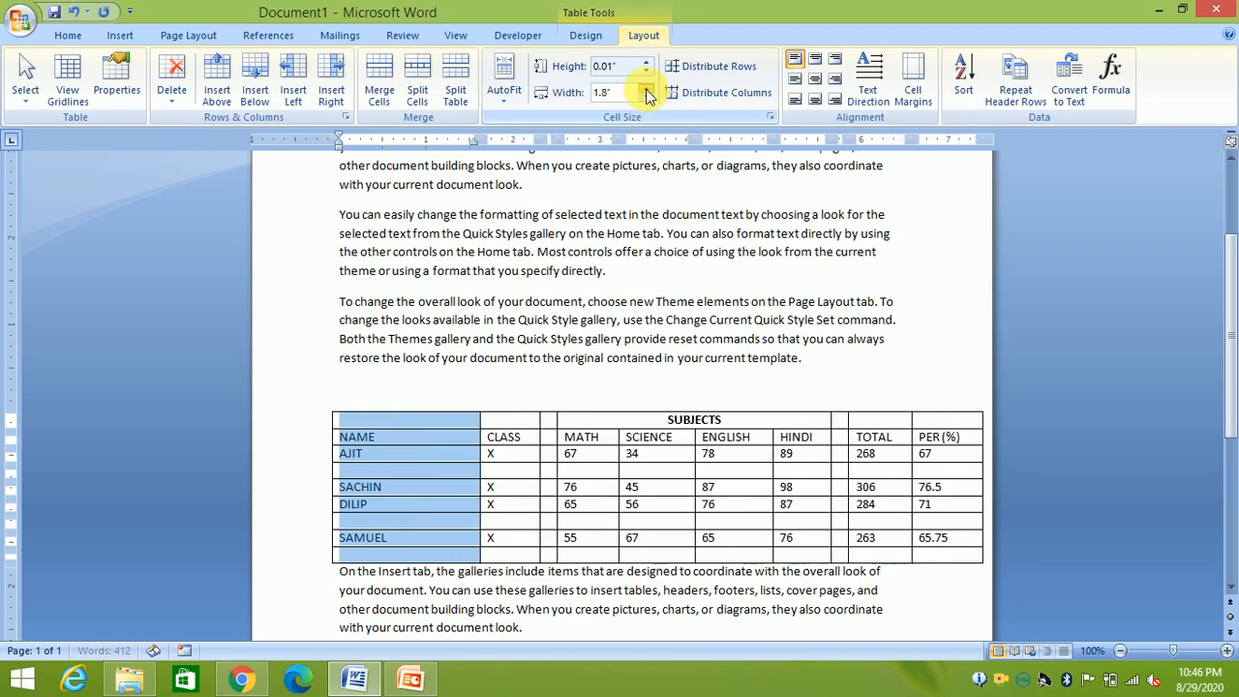
left_click(647, 89)
left_click(647, 89)
left_click(645, 61)
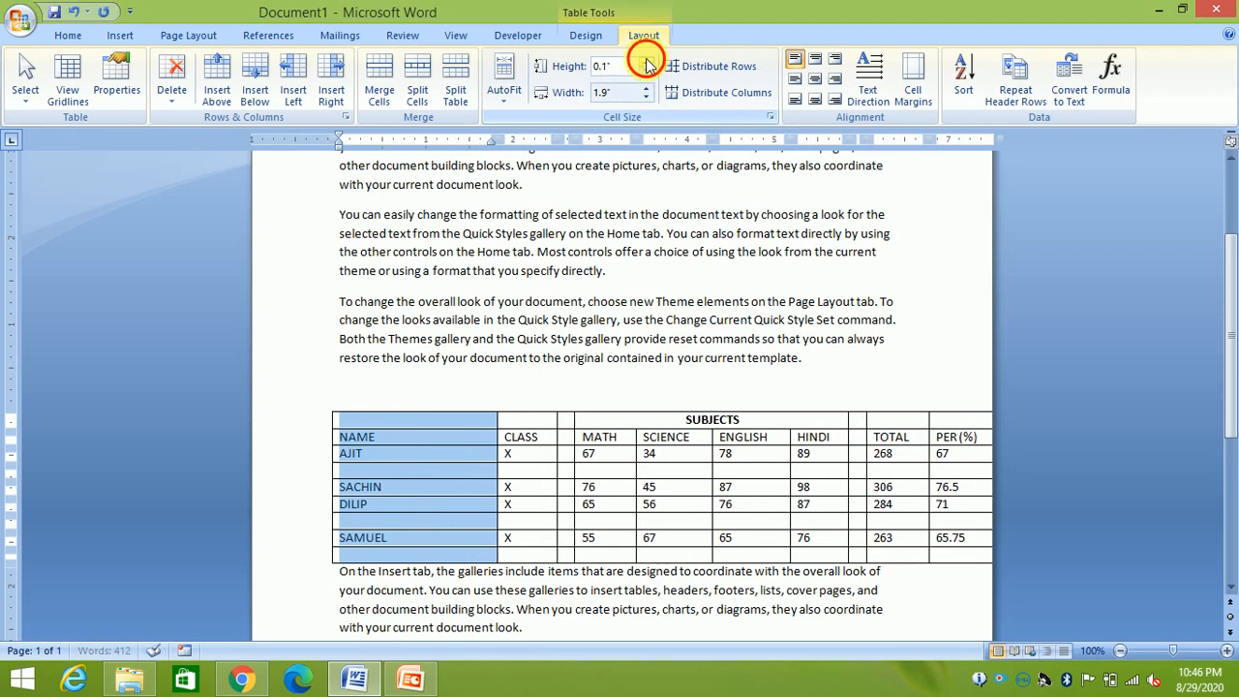
left_click(646, 61)
left_click(645, 61)
left_click(645, 61)
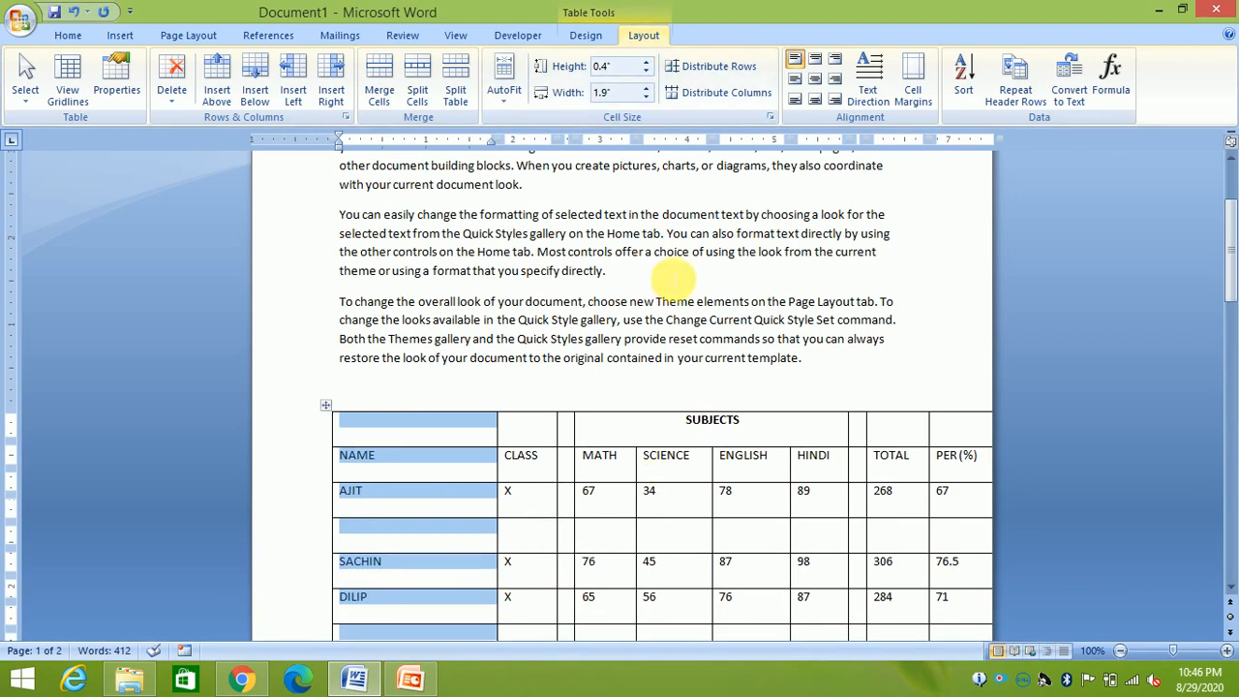
Distribute the table's rows evenly and make all its columns equal width
left_click(706, 67)
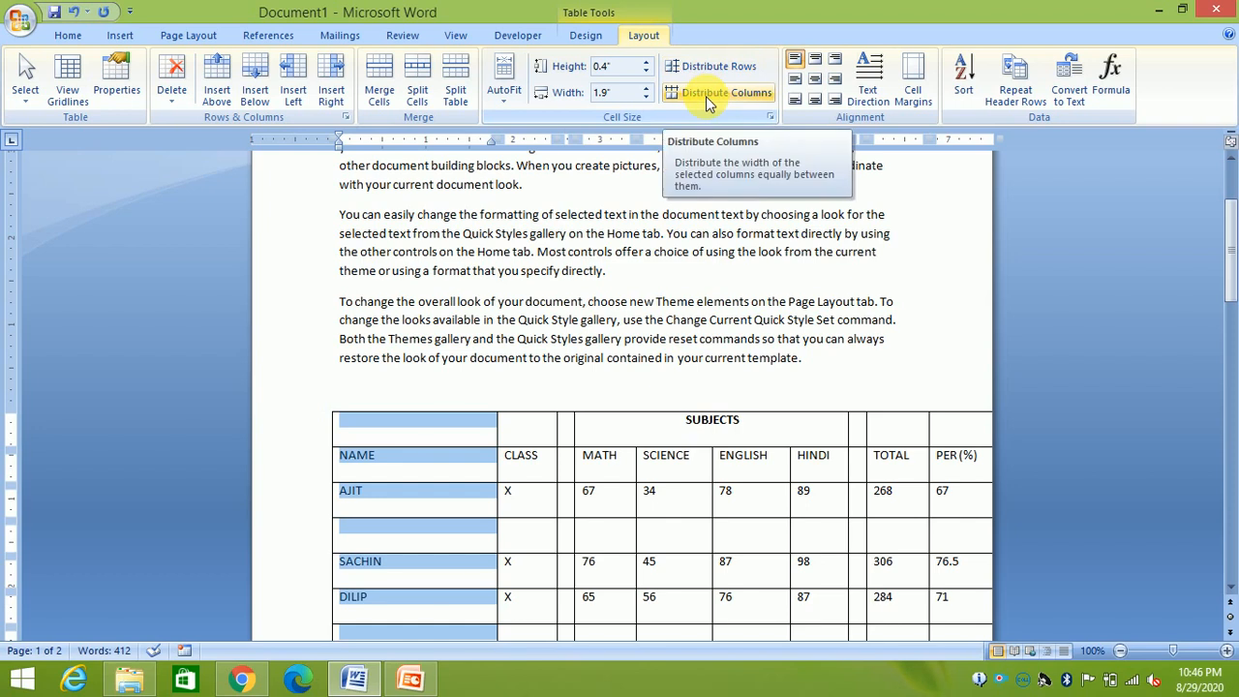
left_click(706, 95)
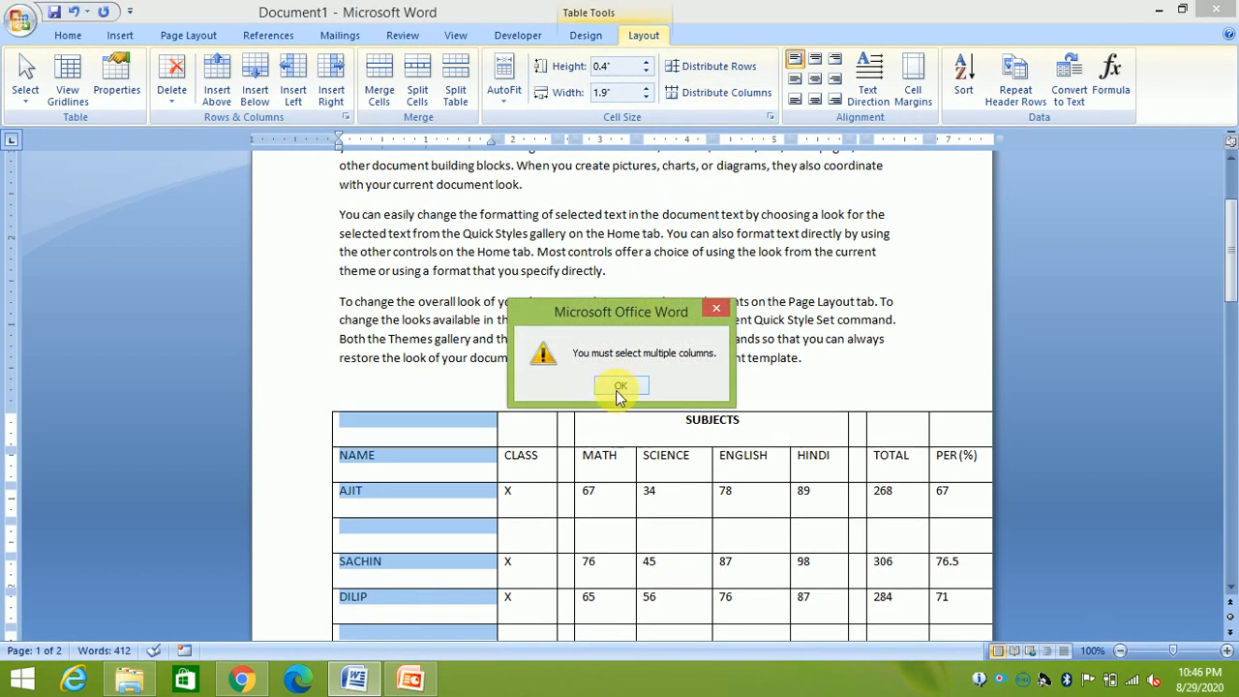
left_click(619, 387)
left_click(524, 451)
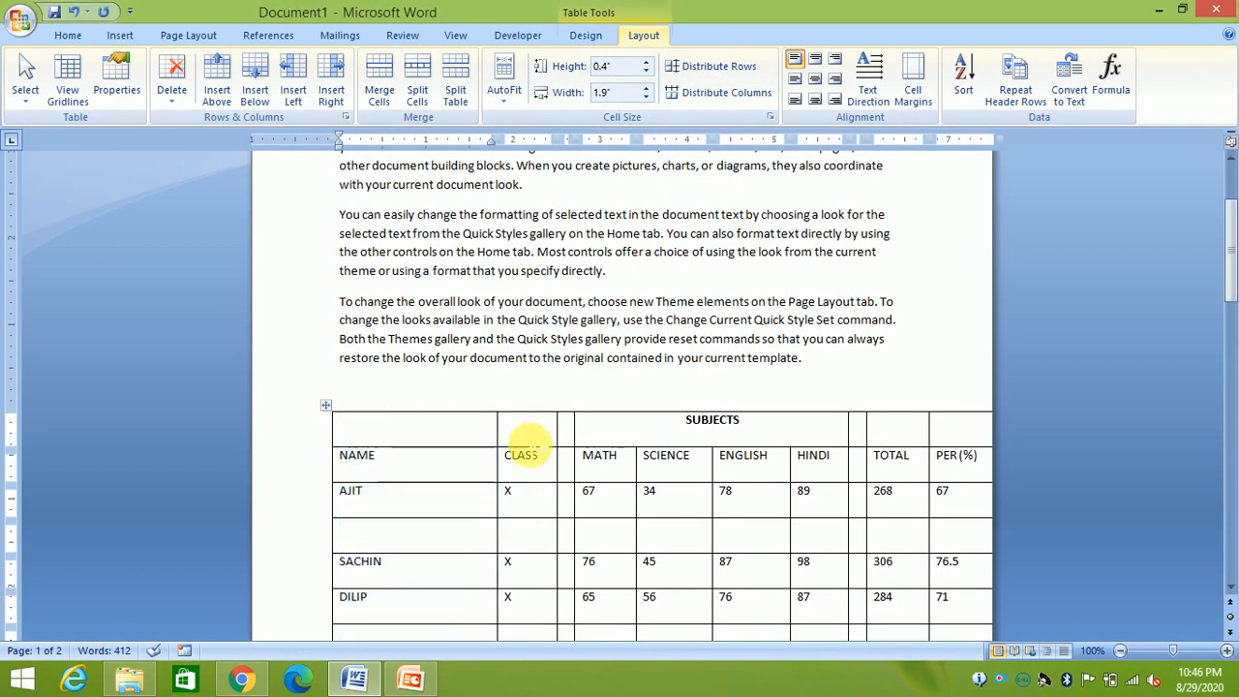
left_click(760, 97)
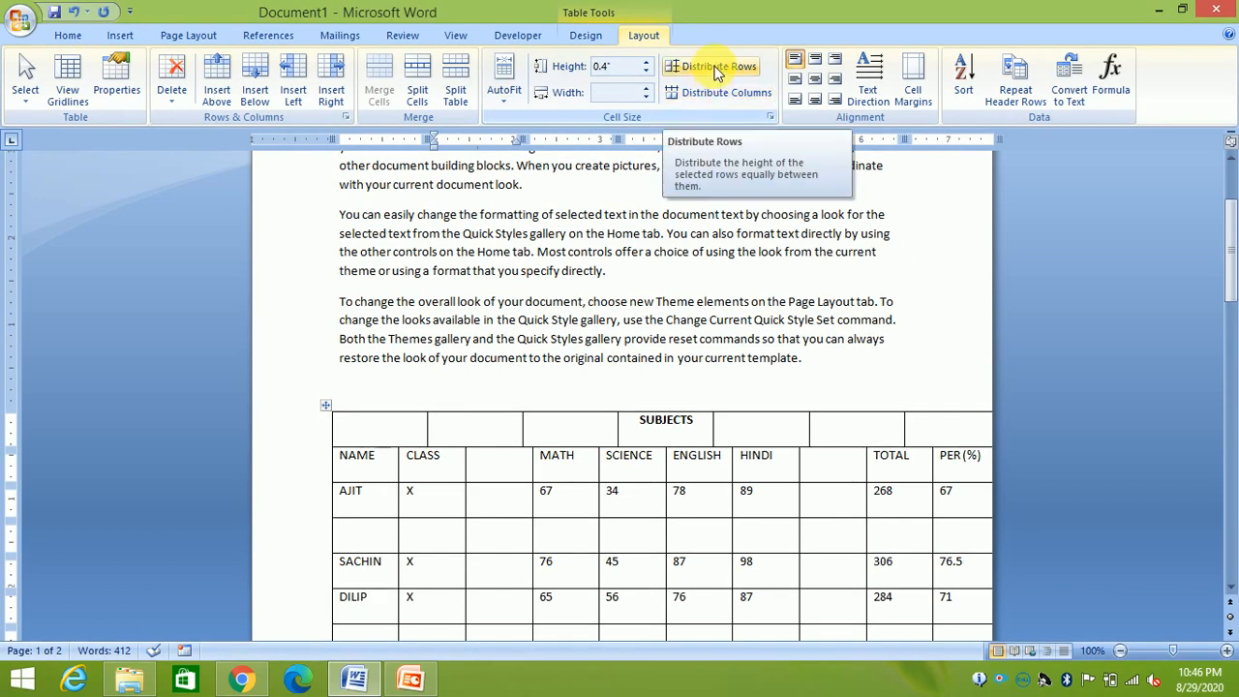
left_click(396, 431)
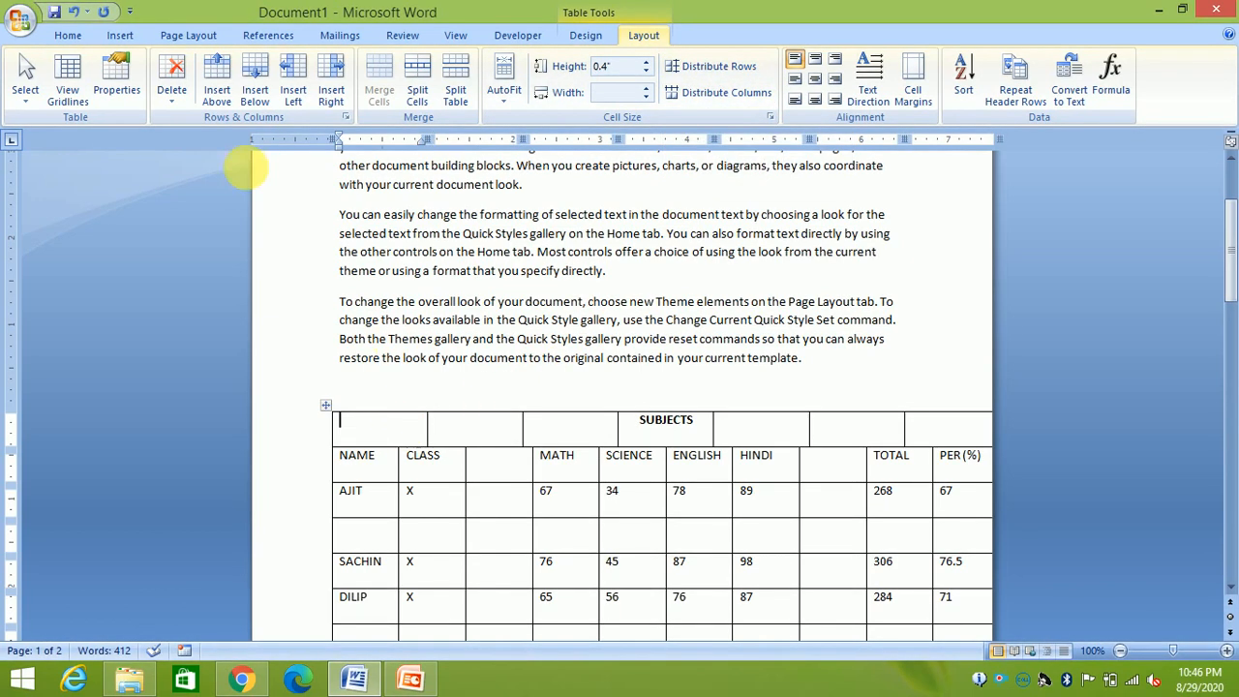
Delete the empty SUBJECTS row at the top of the marks table
left_click(171, 97)
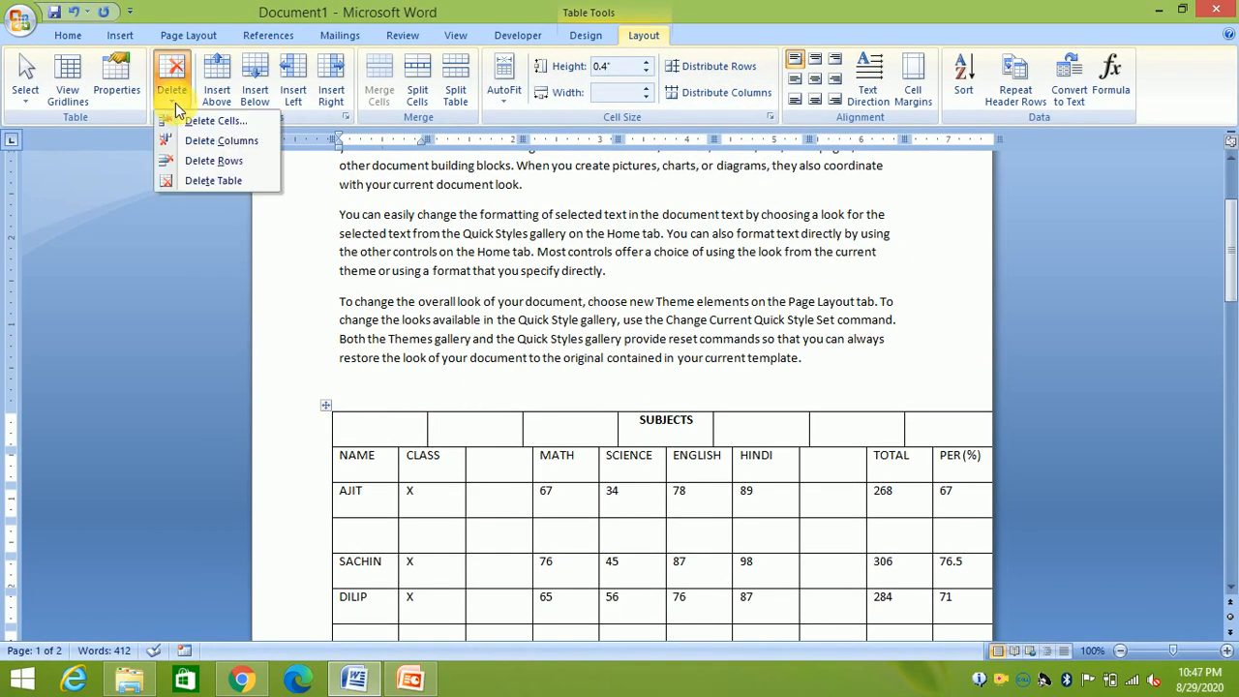
left_click(200, 161)
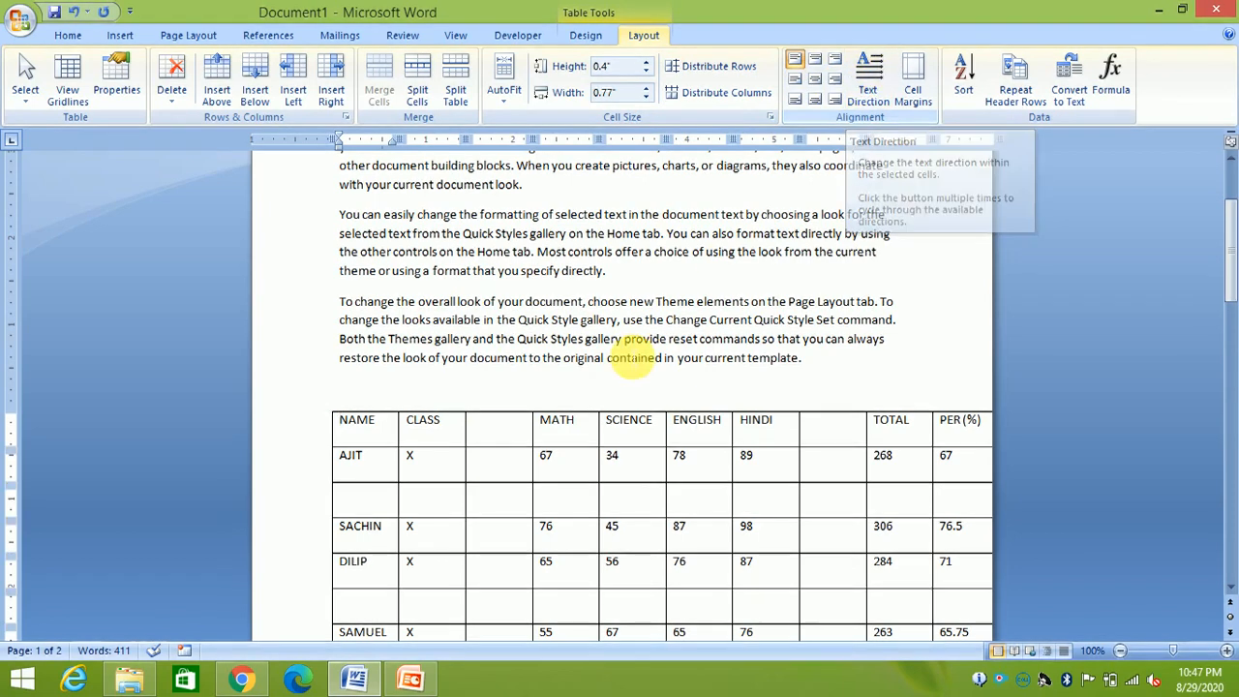
Cycle the NAME cell's text direction through the vertical options back to horizontal
left_click(880, 78)
left_click(880, 78)
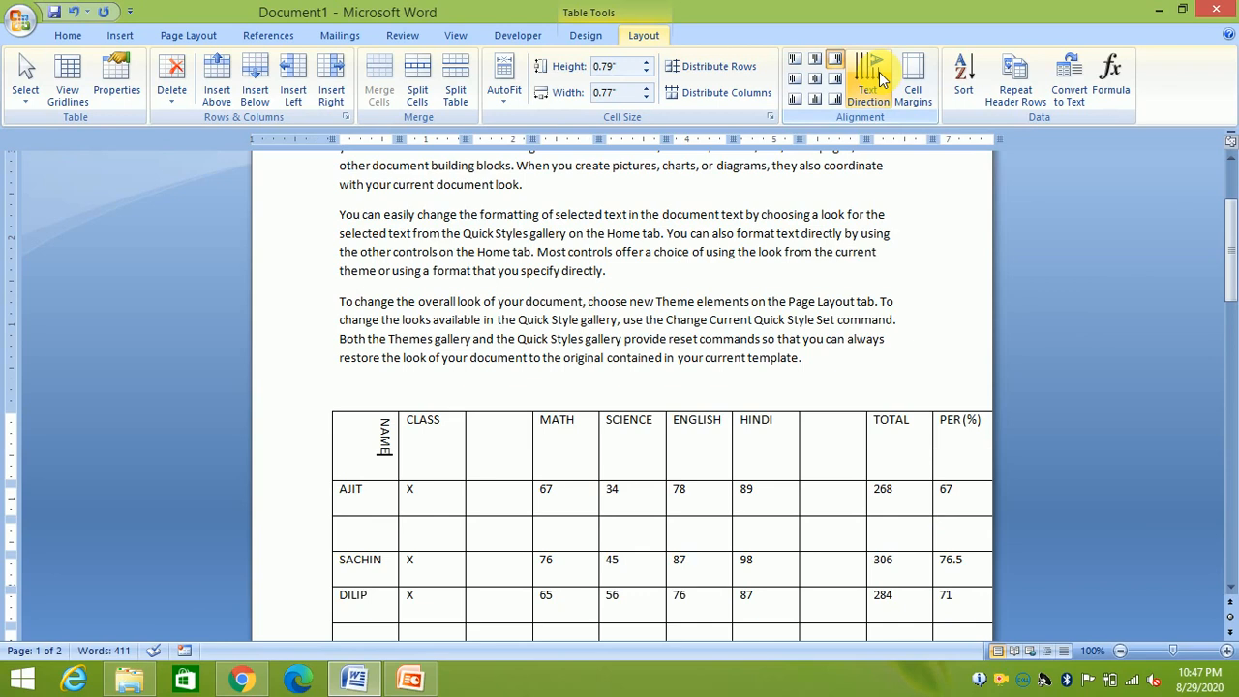
left_click(879, 72)
left_click(879, 72)
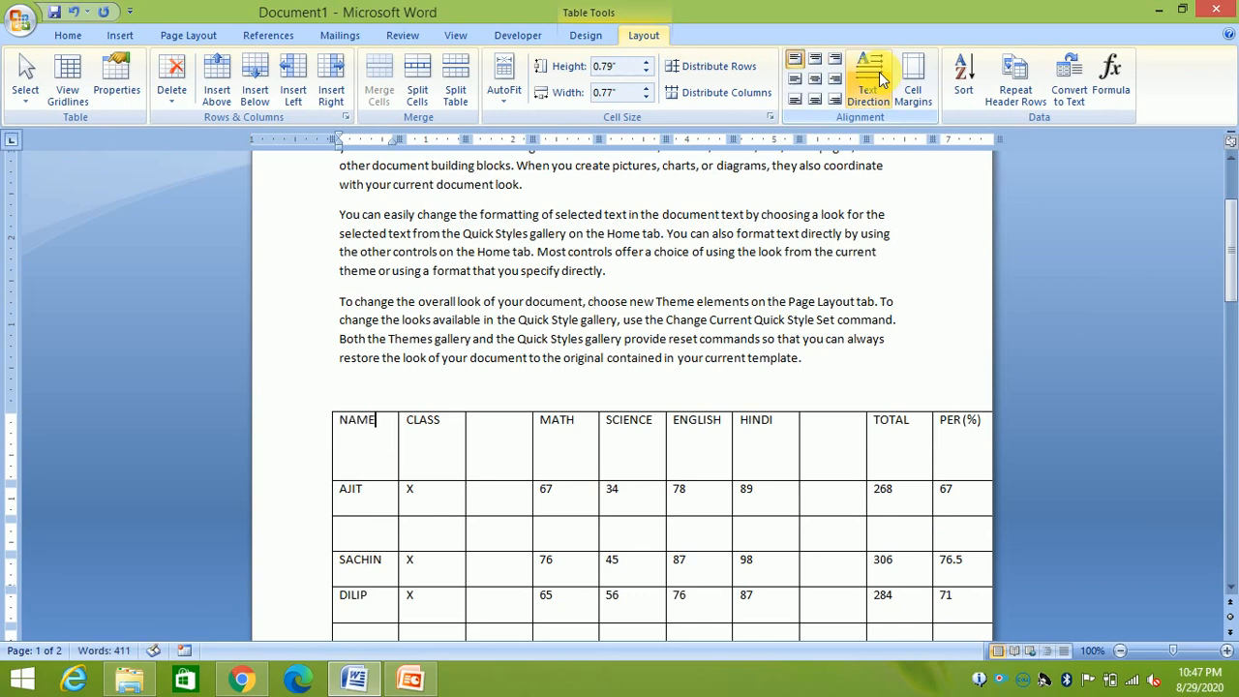
Cycle the whole header row's text direction, ending with horizontal labels
left_click_drag(361, 423, 942, 458)
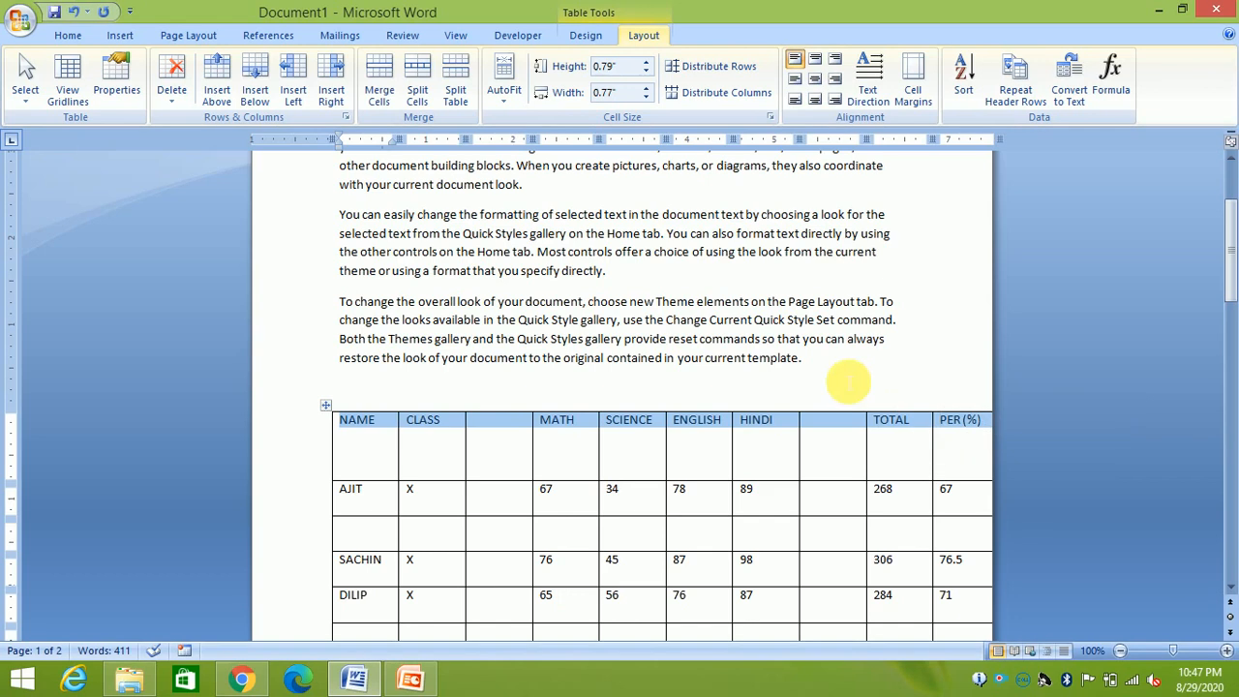
left_click(888, 88)
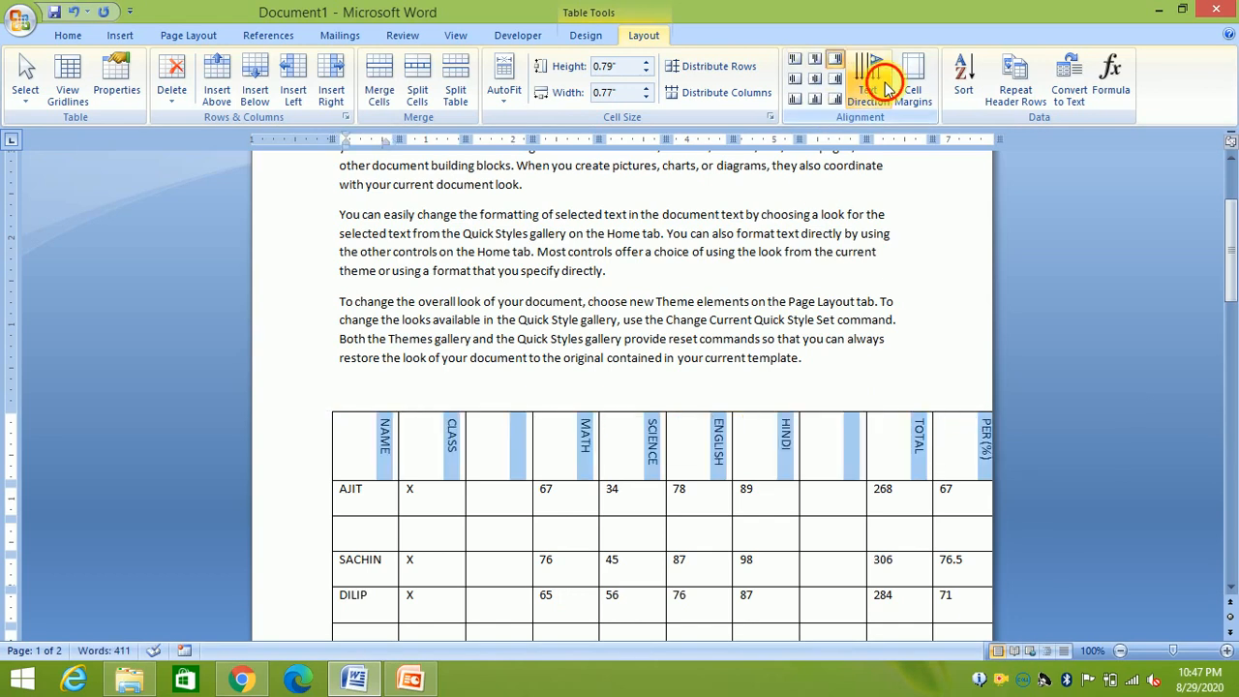
left_click(883, 83)
left_click(874, 75)
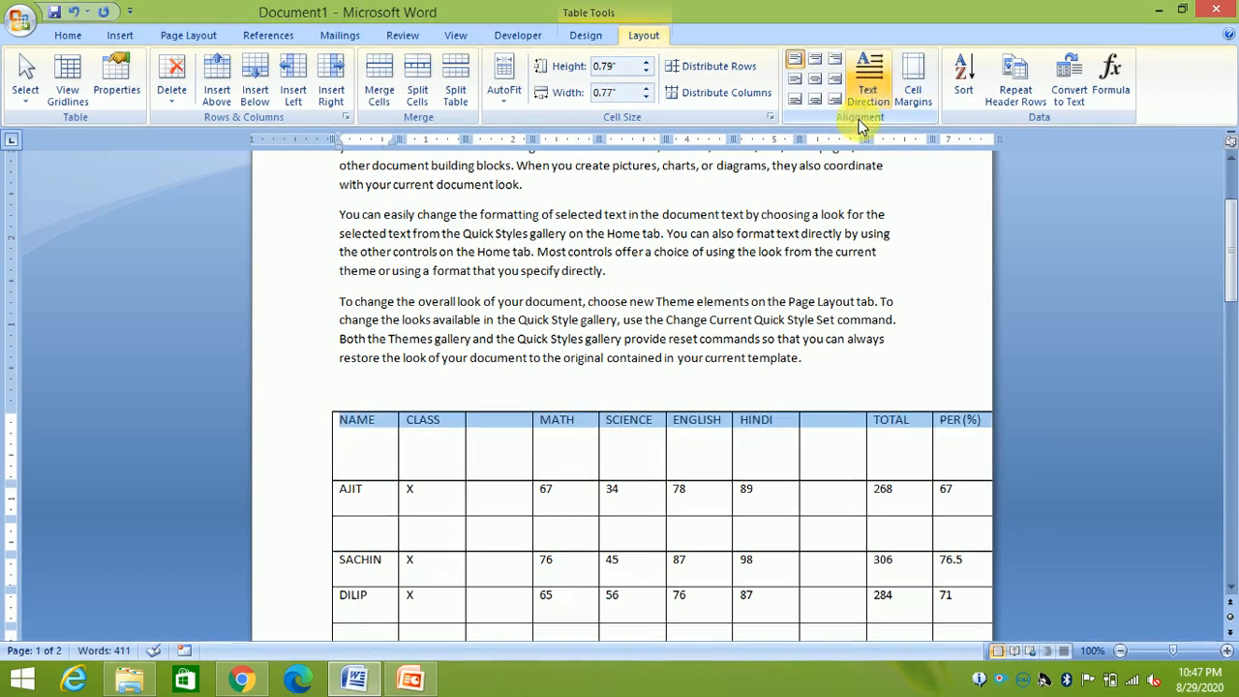
left_click(497, 435)
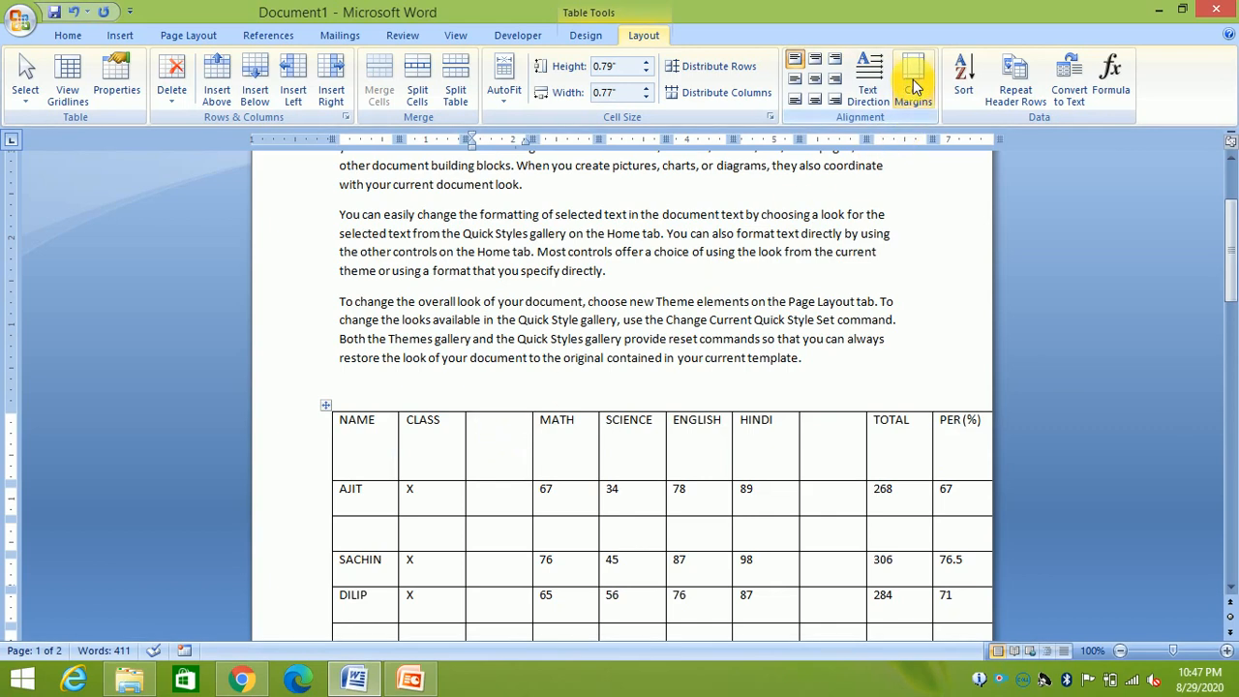
left_click(832, 368)
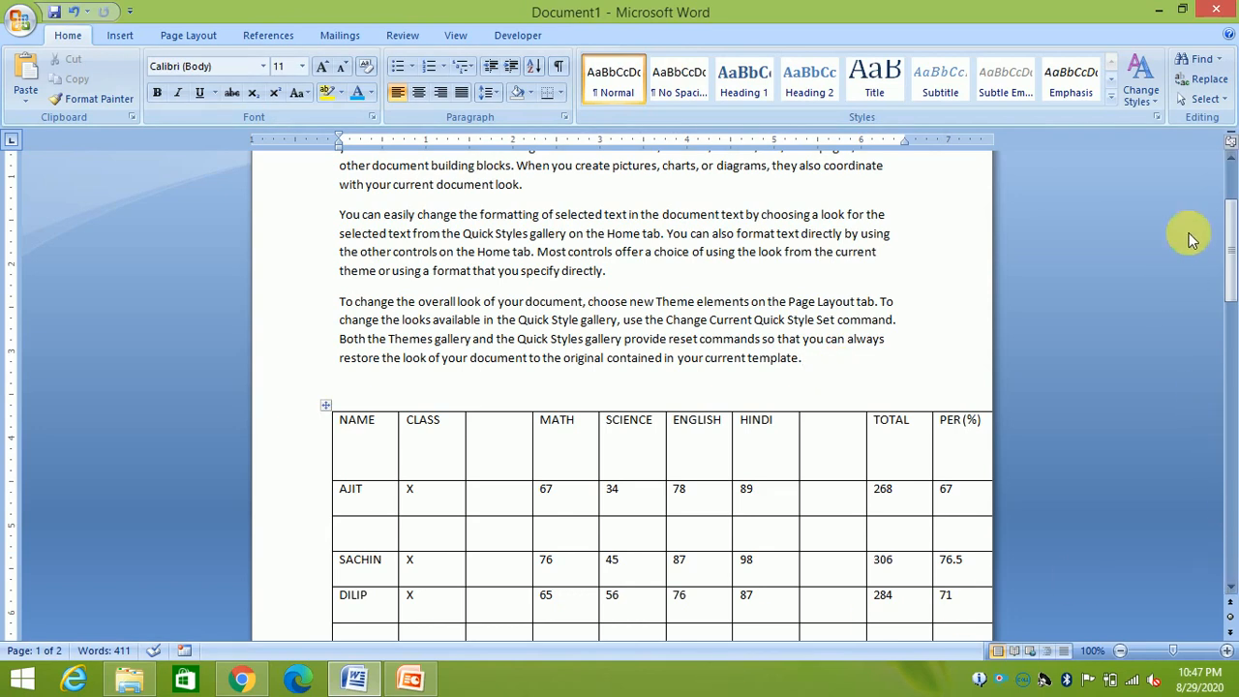
Select everything in the document and delete it
left_click(1203, 100)
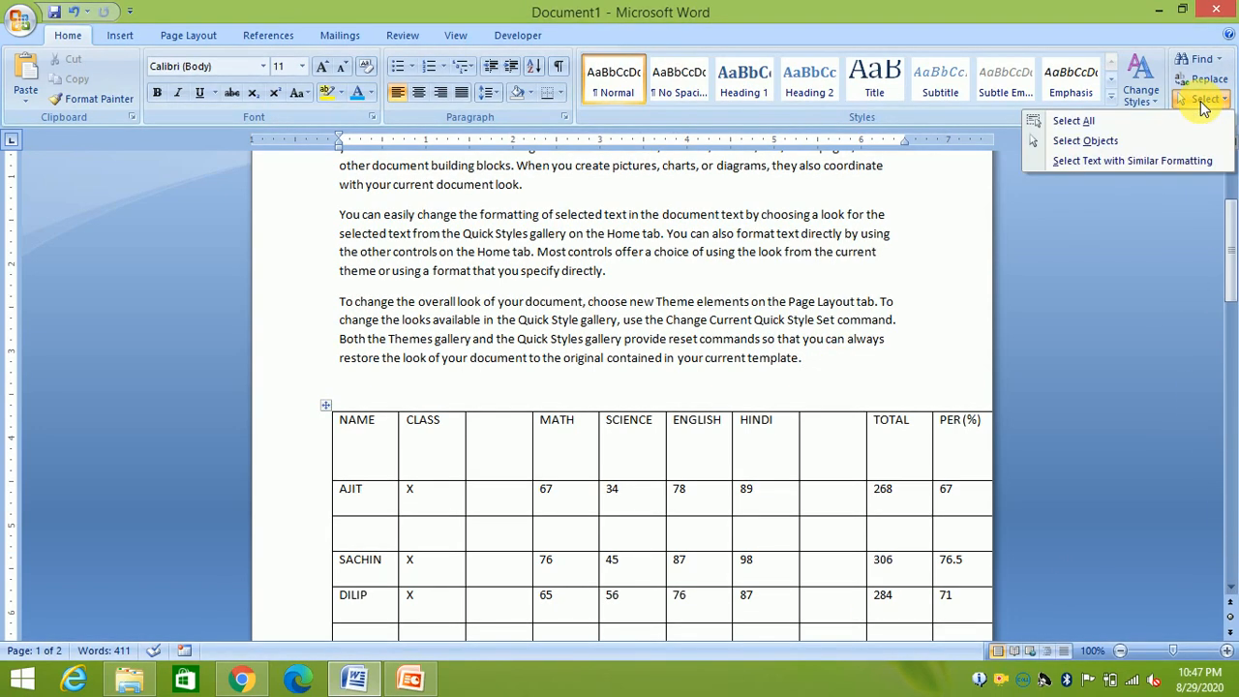
left_click(1091, 125)
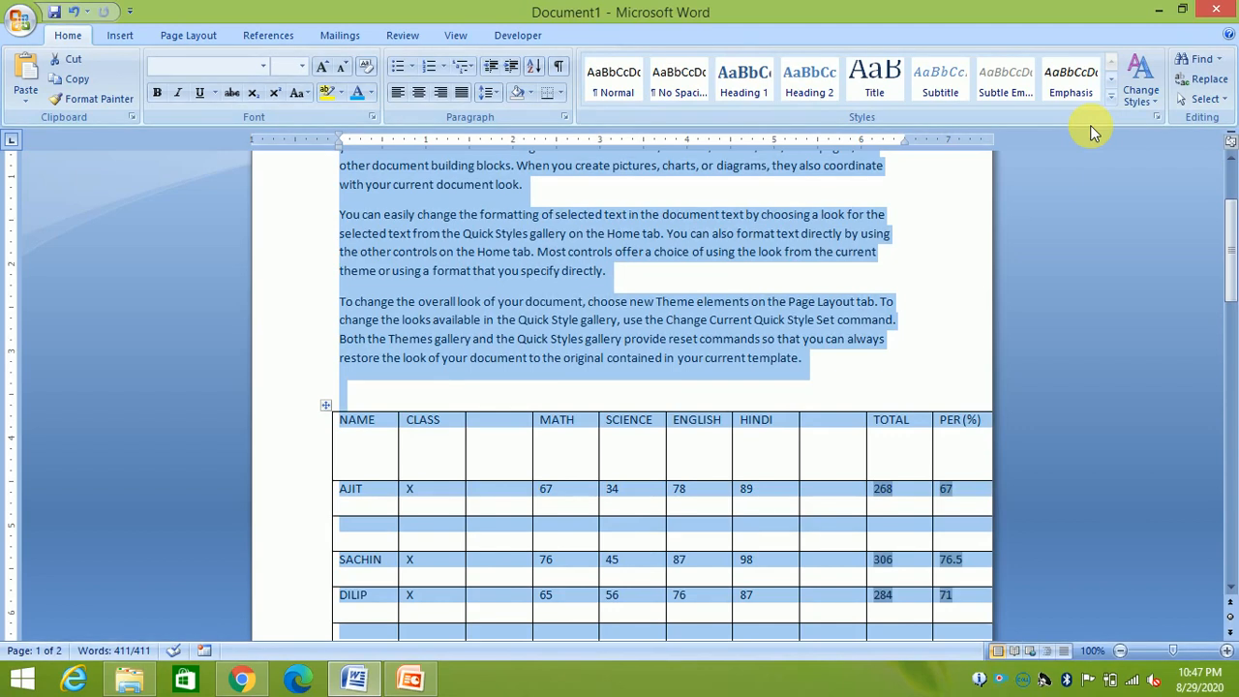
key("Delete")
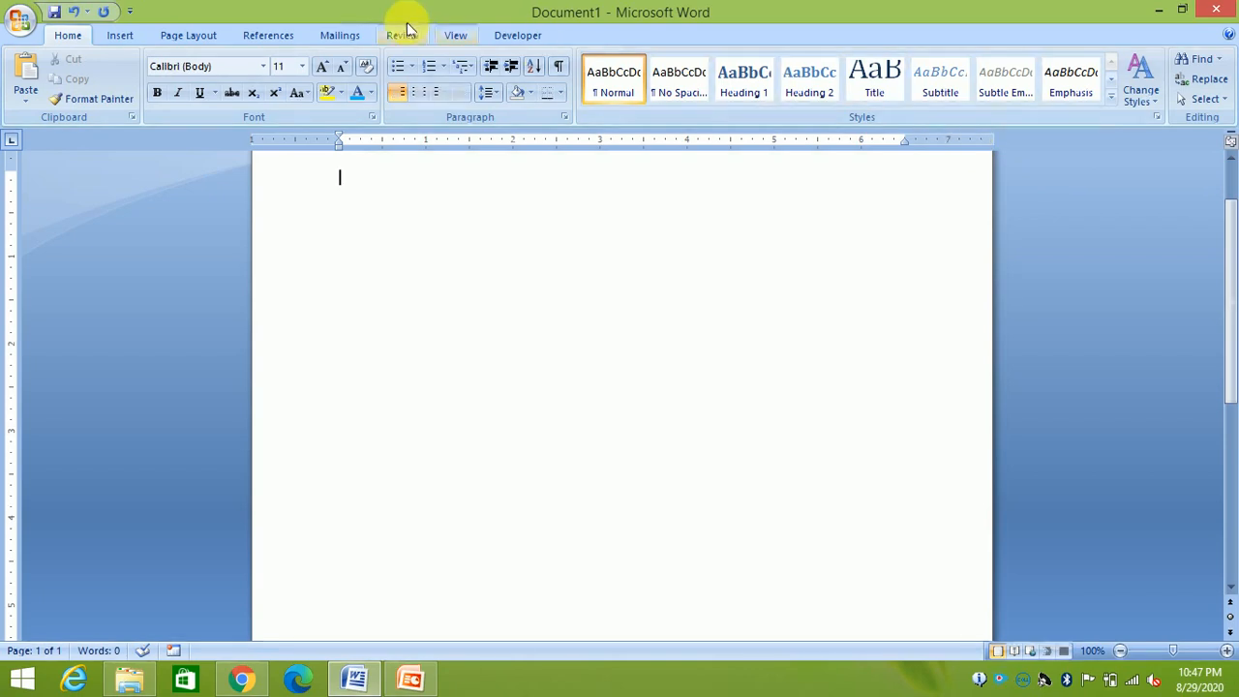
left_click(22, 21)
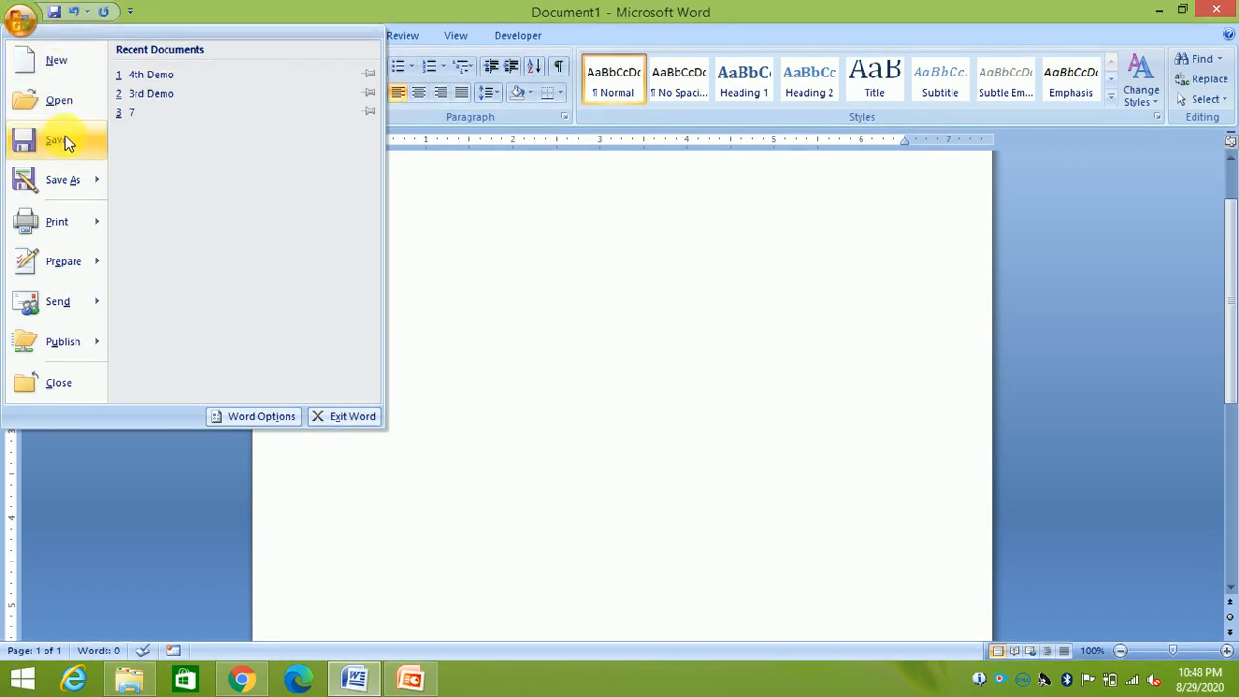
mouse_move(90, 348)
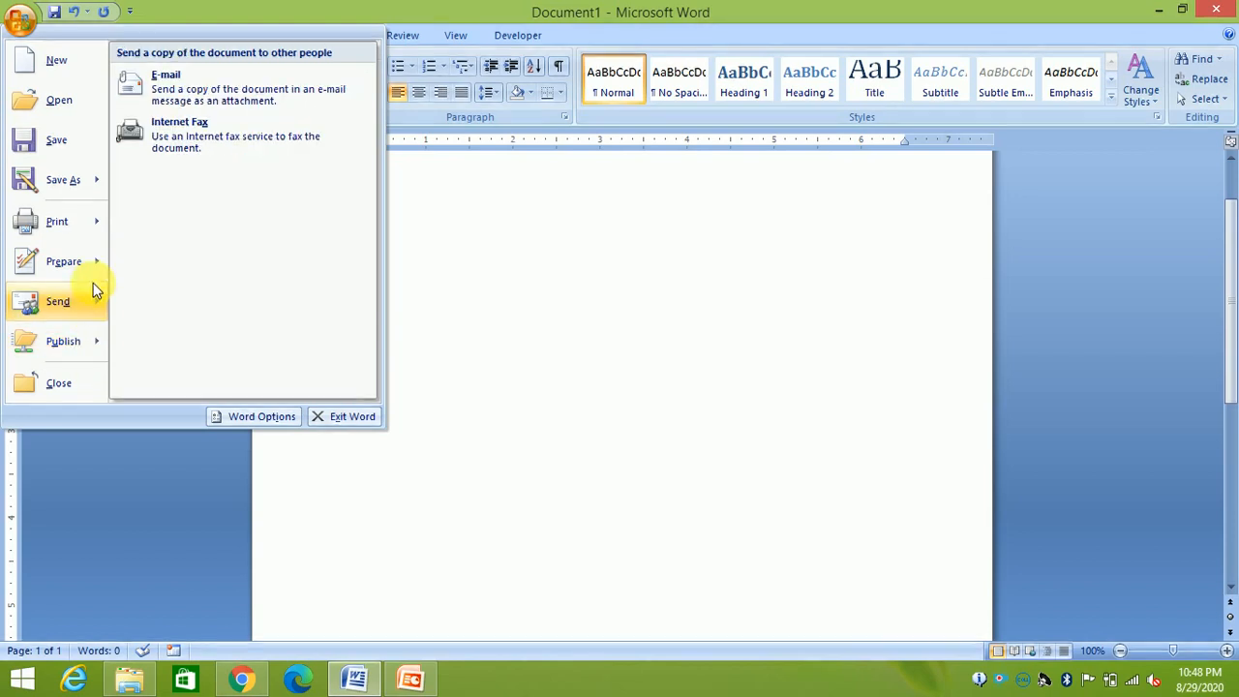
mouse_move(84, 234)
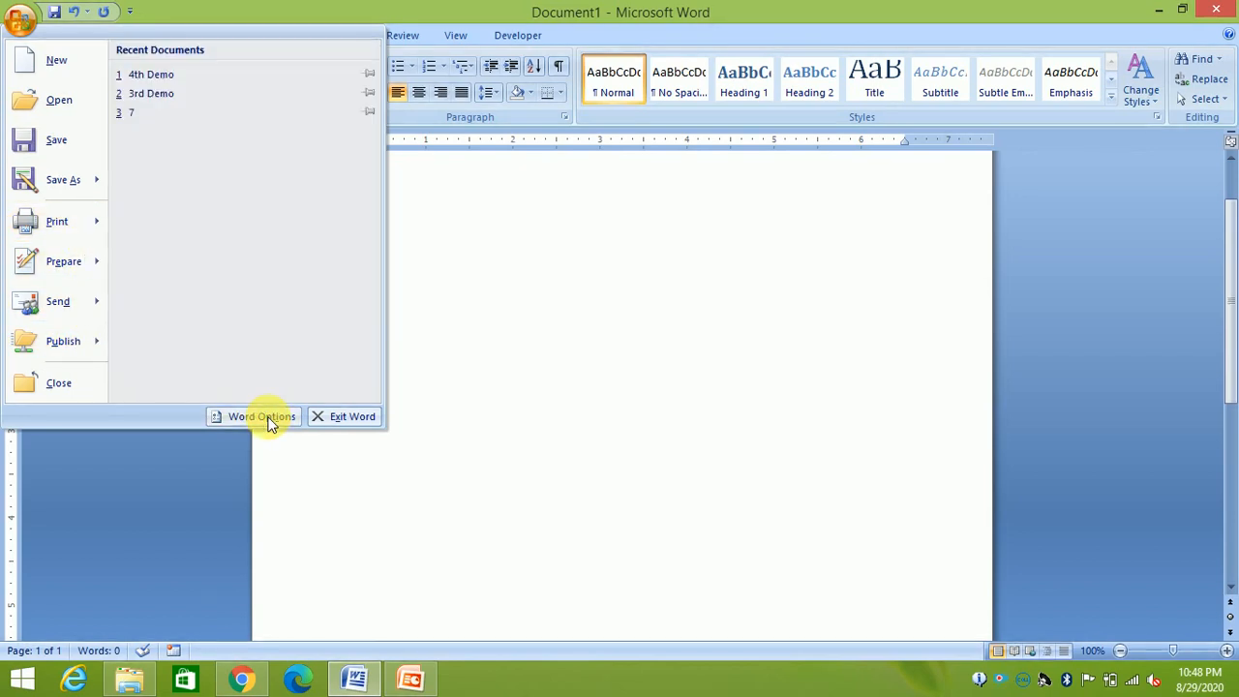
left_click(576, 335)
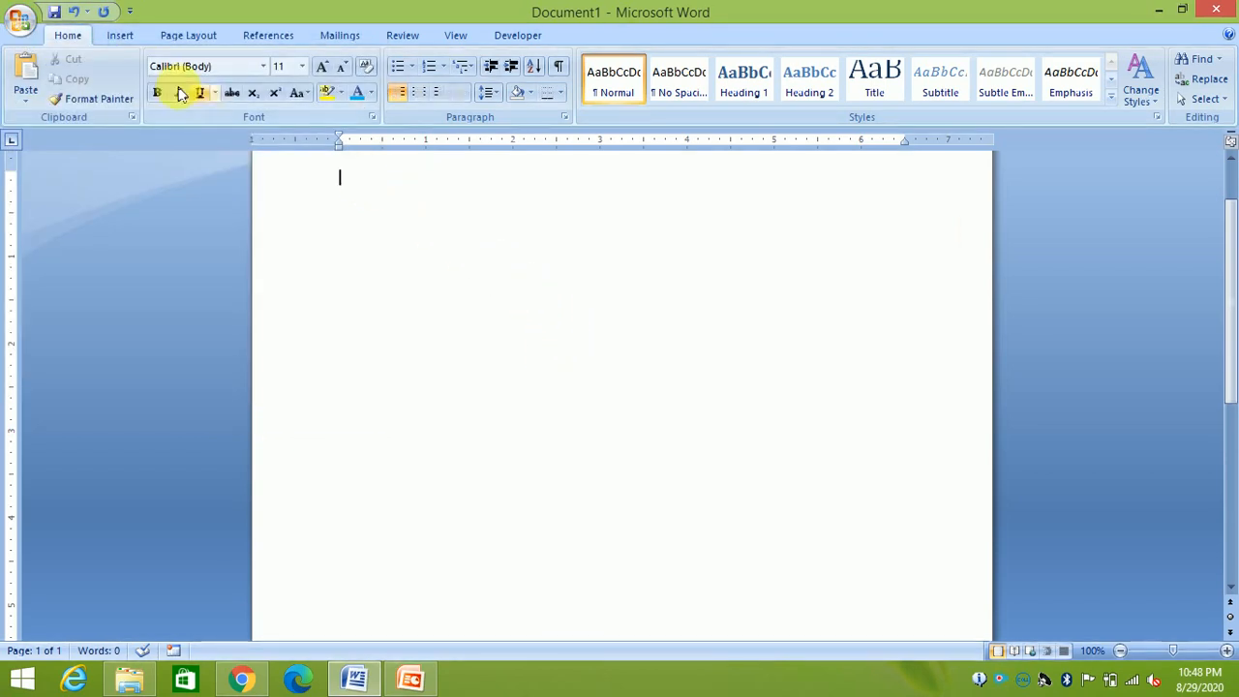
left_click(131, 14)
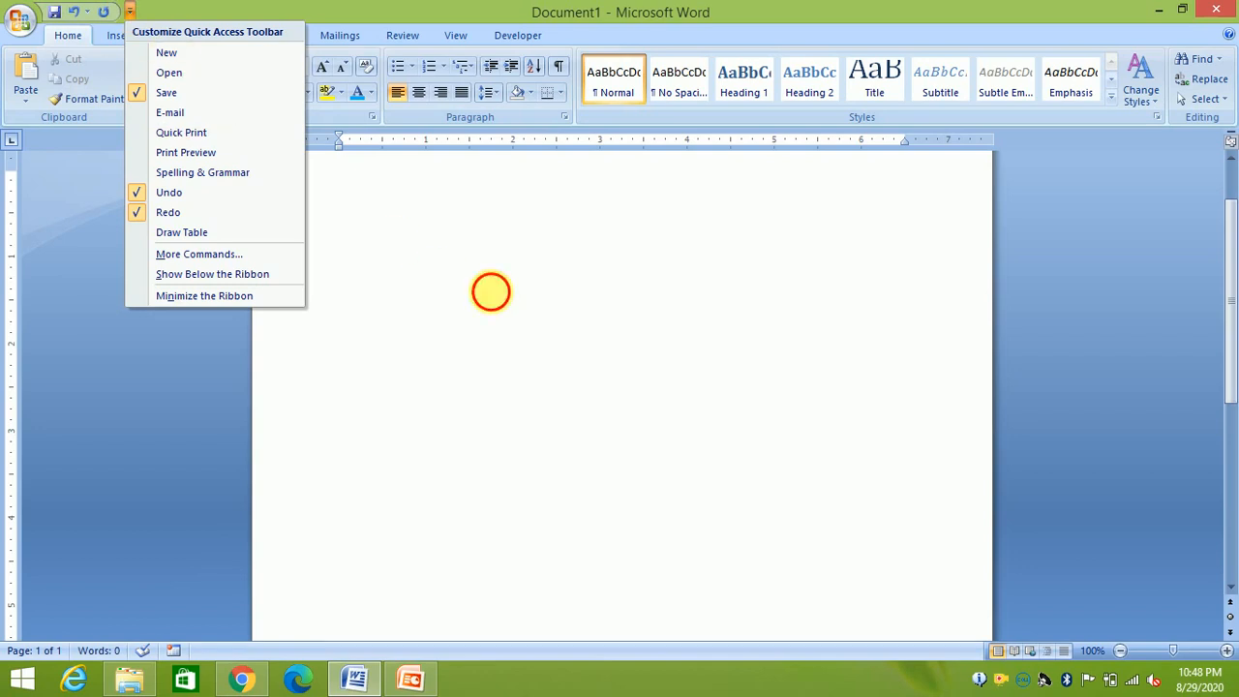
left_click(491, 291)
left_click(520, 36)
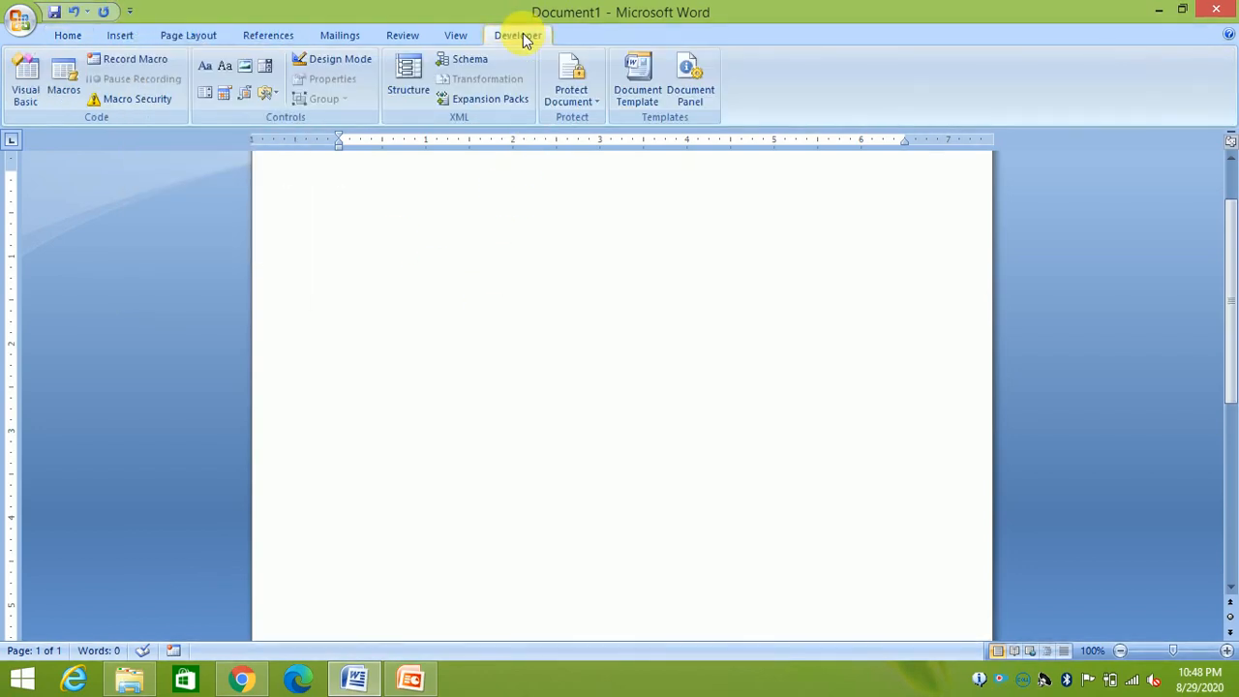
left_click(447, 36)
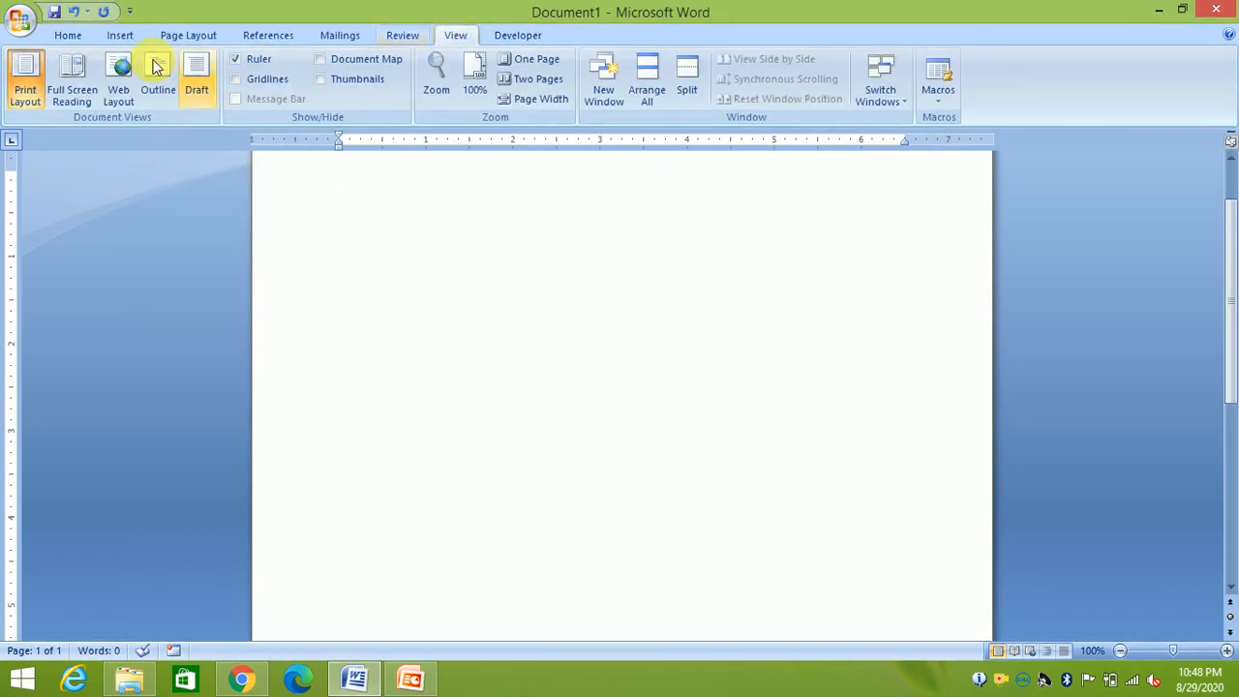
left_click(67, 37)
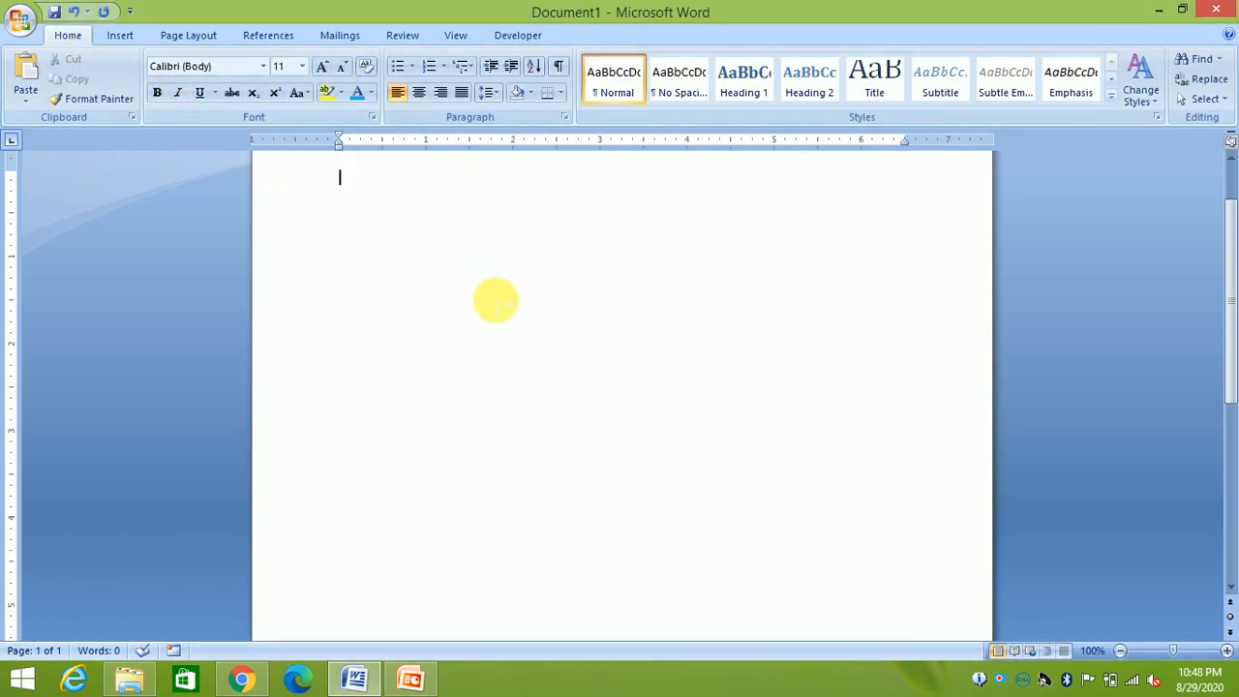
left_click(30, 34)
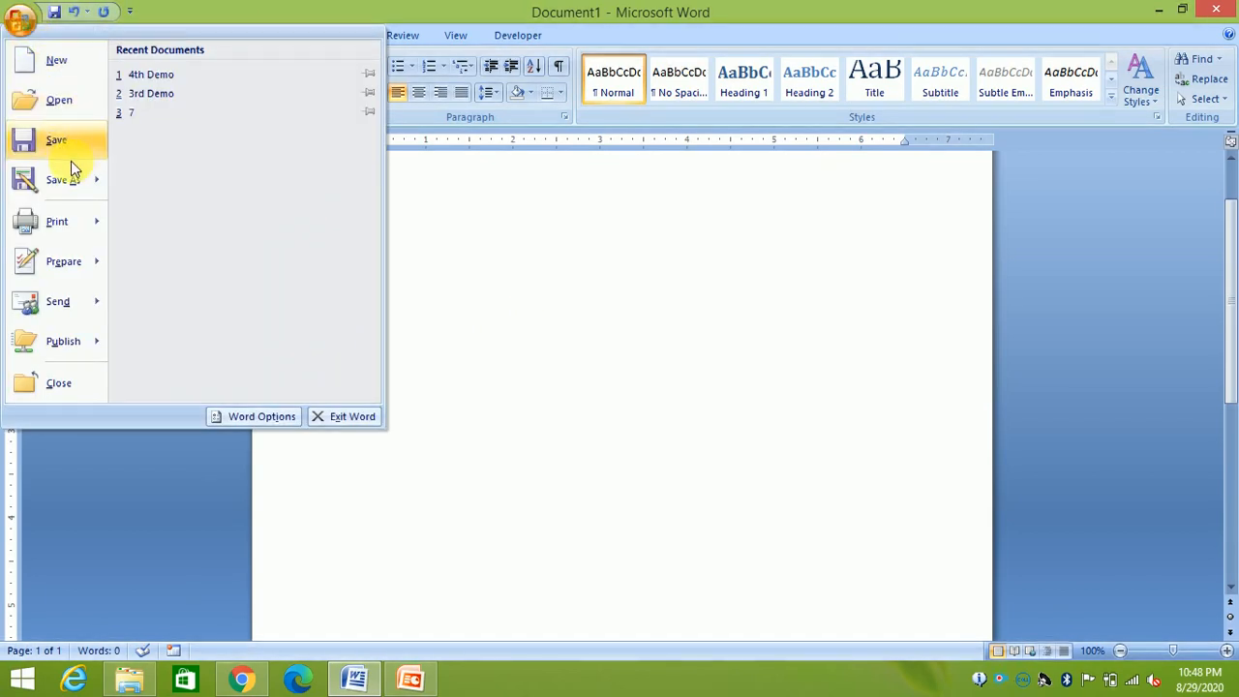
mouse_move(79, 306)
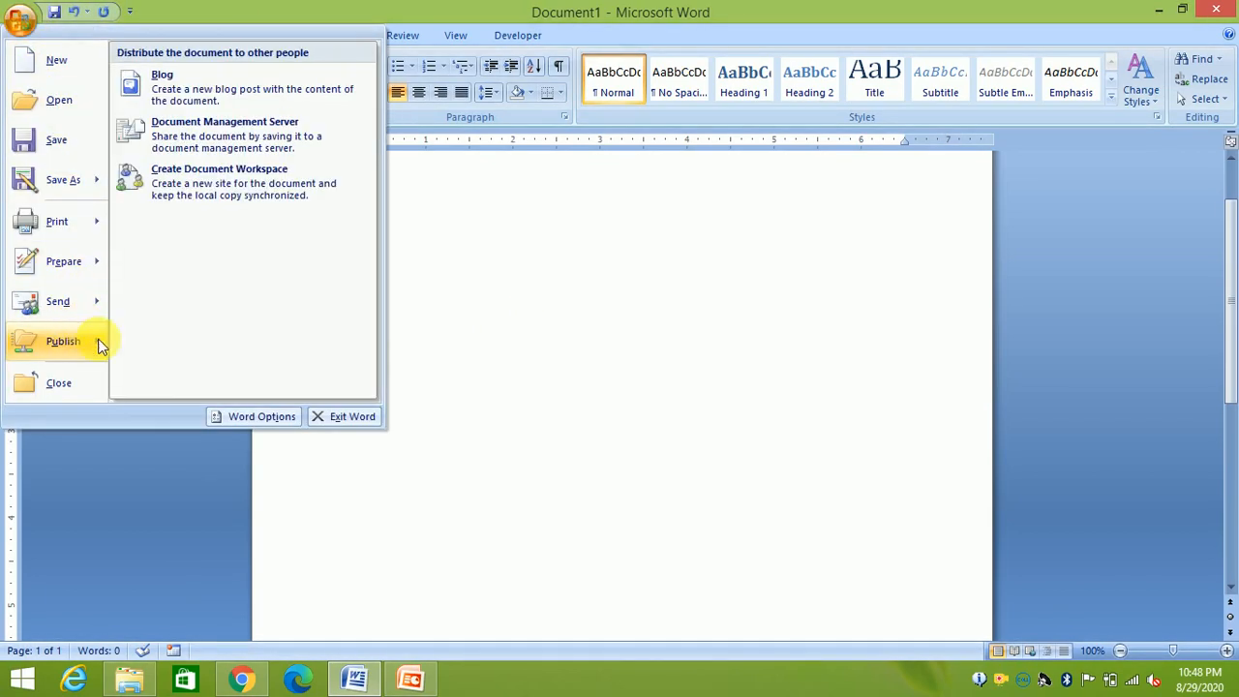
left_click(242, 426)
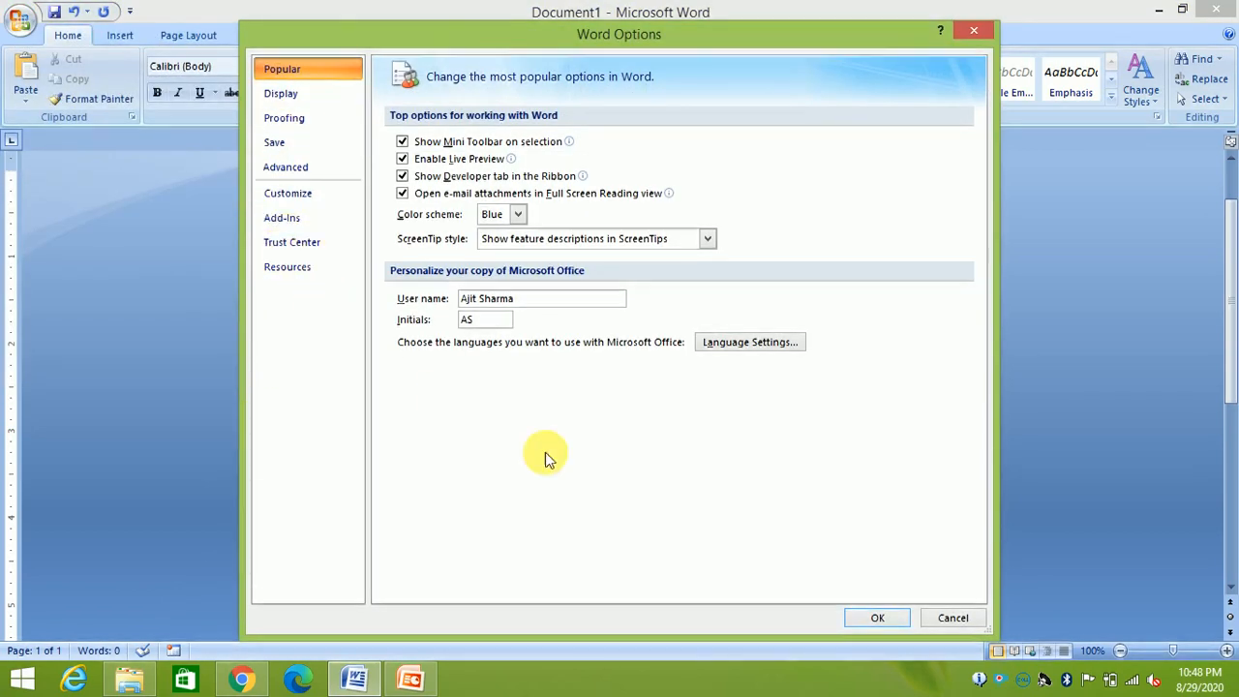
left_click(952, 618)
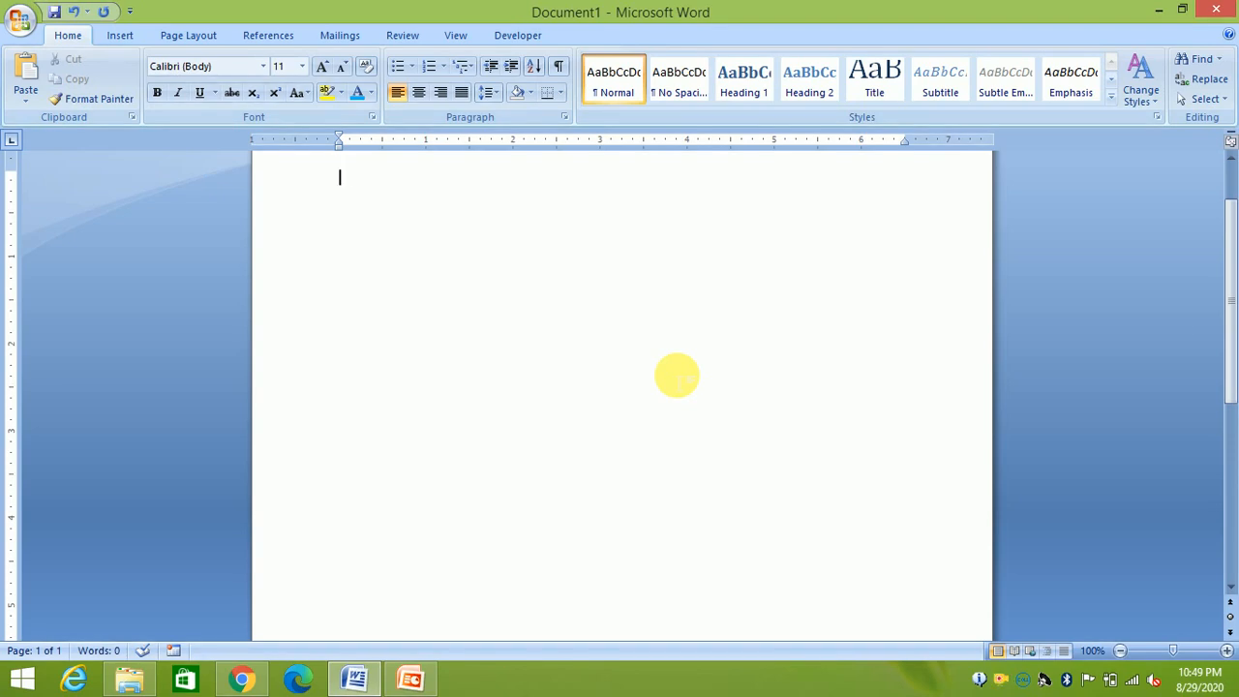
Open Word Help with F1 and search for MICROSOFT SHORTCUT KEYS
key("F1")
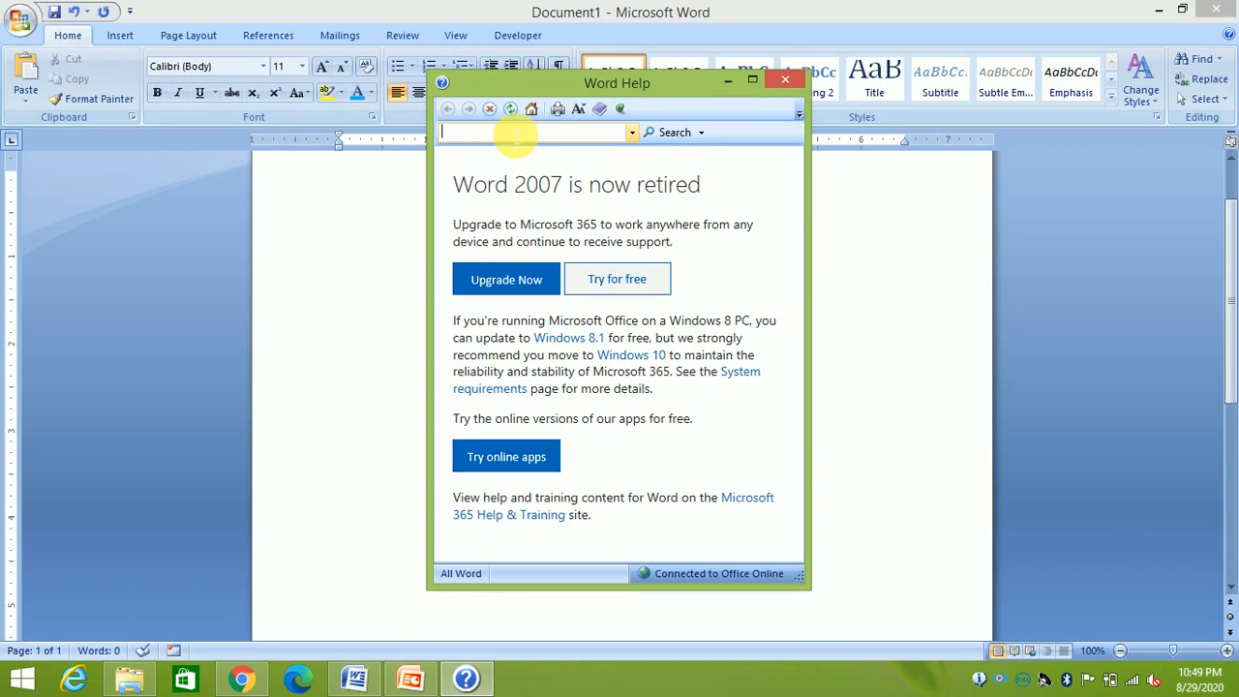
type("MIC")
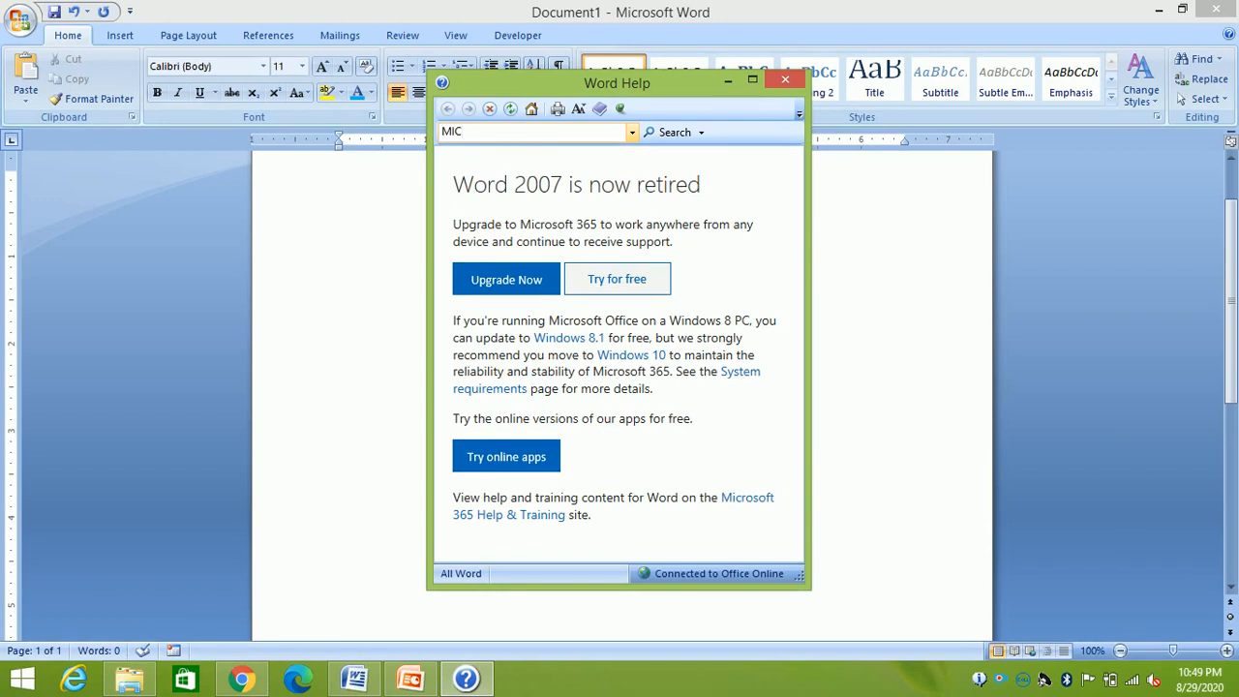
type("FT SHO")
key("BackSpace")
key("BackSpace")
type("CUT KEYS")
key("Return")
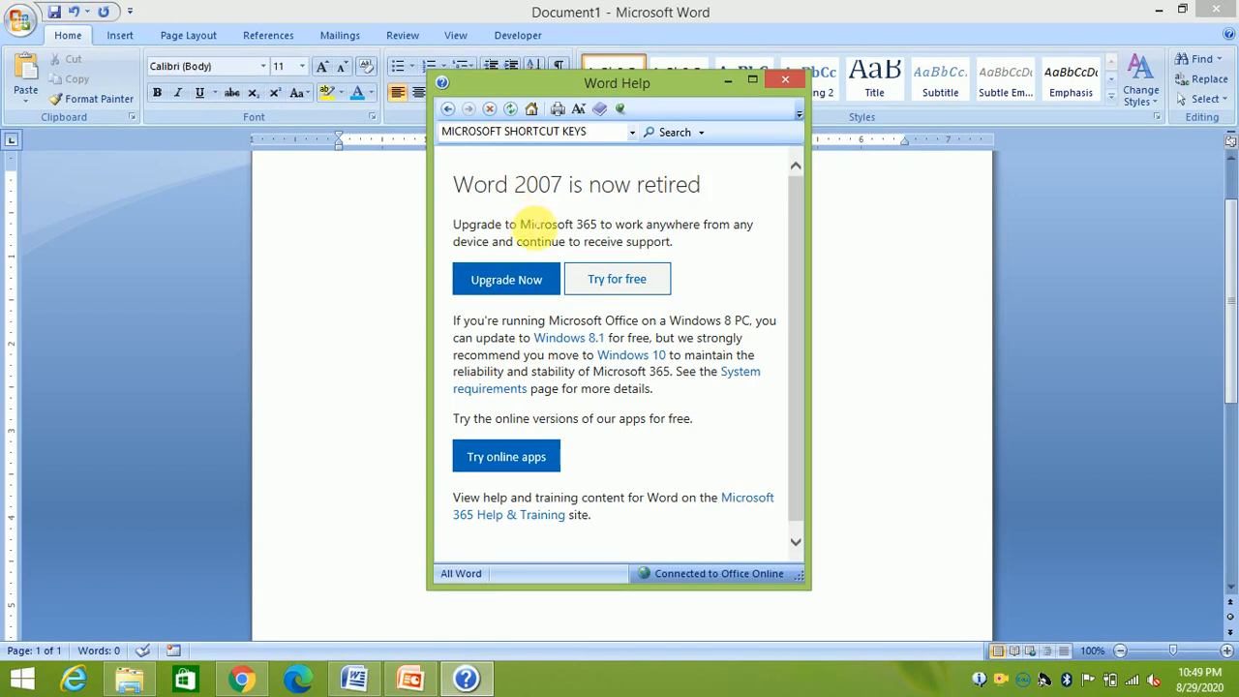
left_click(608, 135)
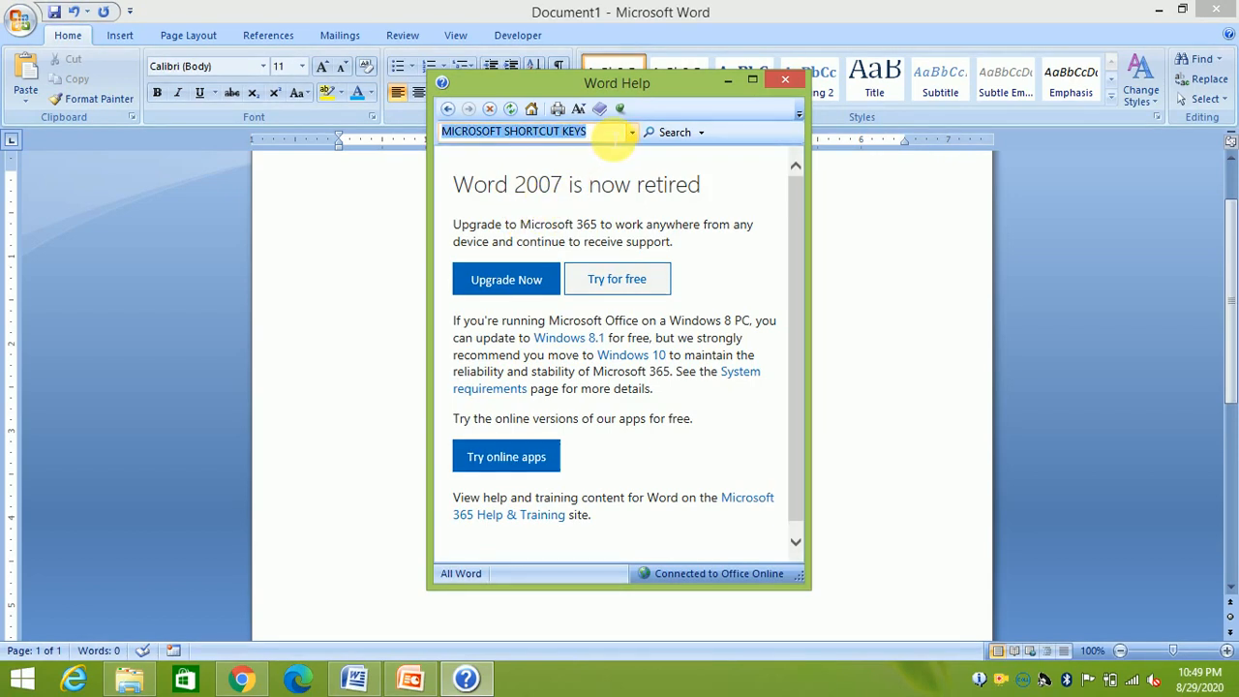
key("Return")
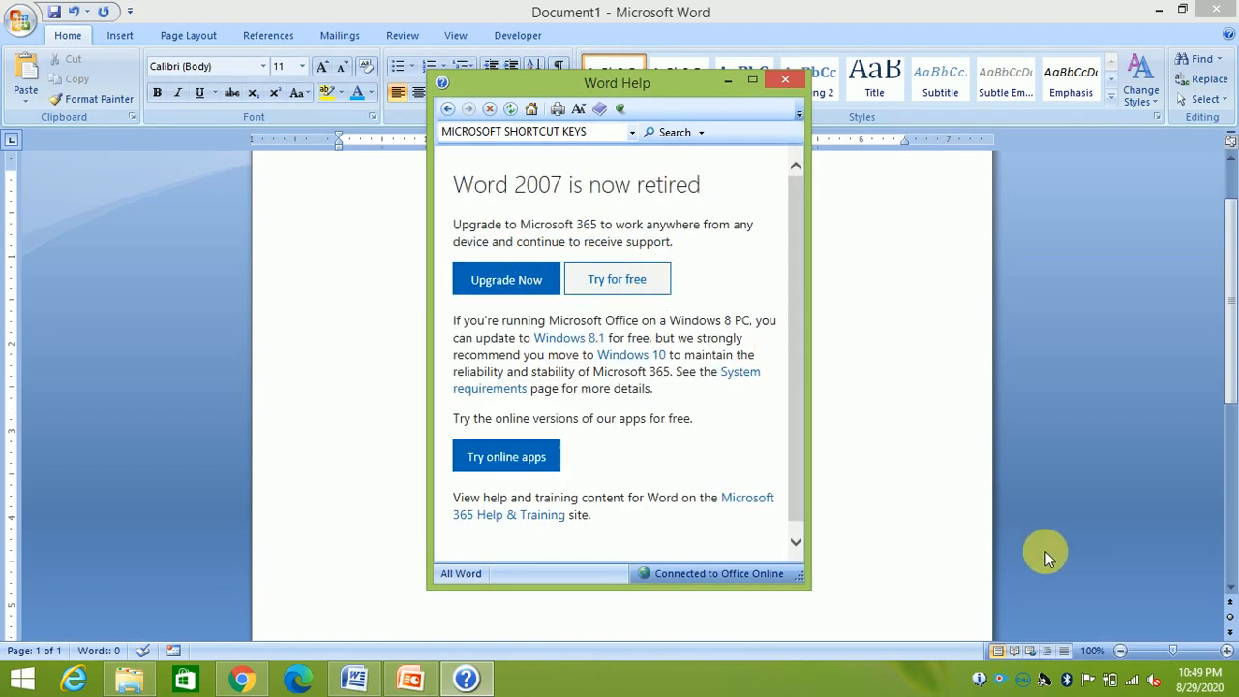
Turn Wi-Fi off, then rerun the Help search for shortcut keys
left_click(1139, 681)
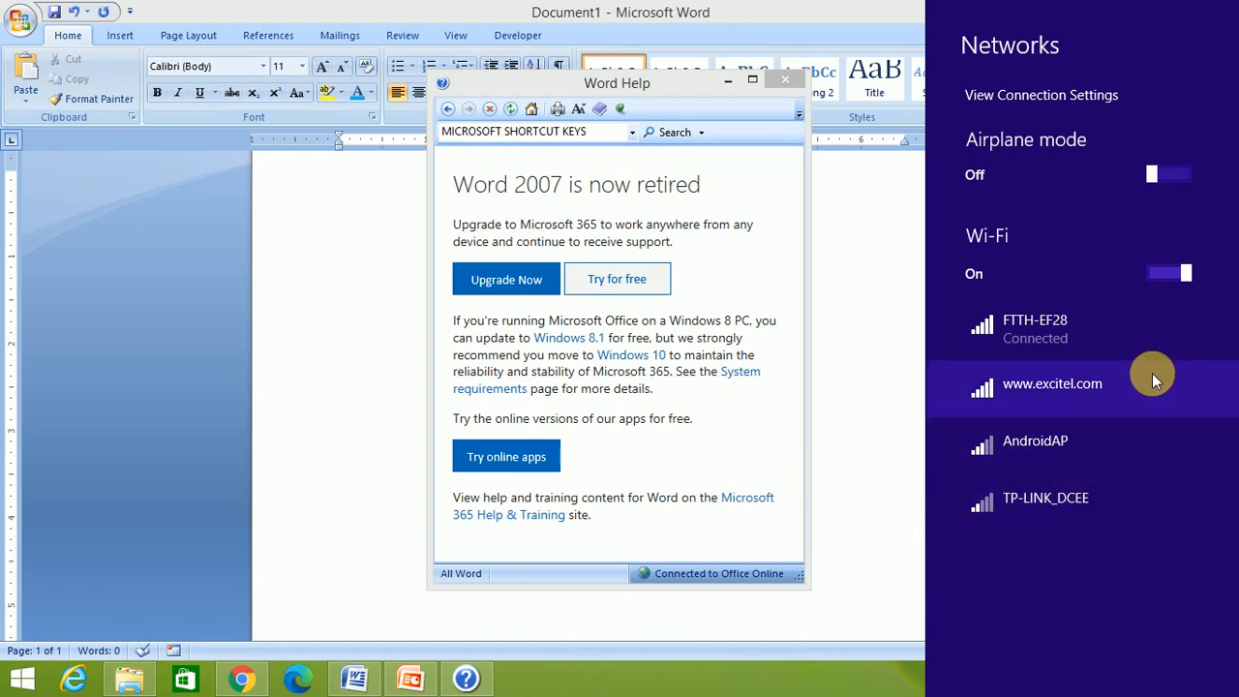
left_click(1162, 275)
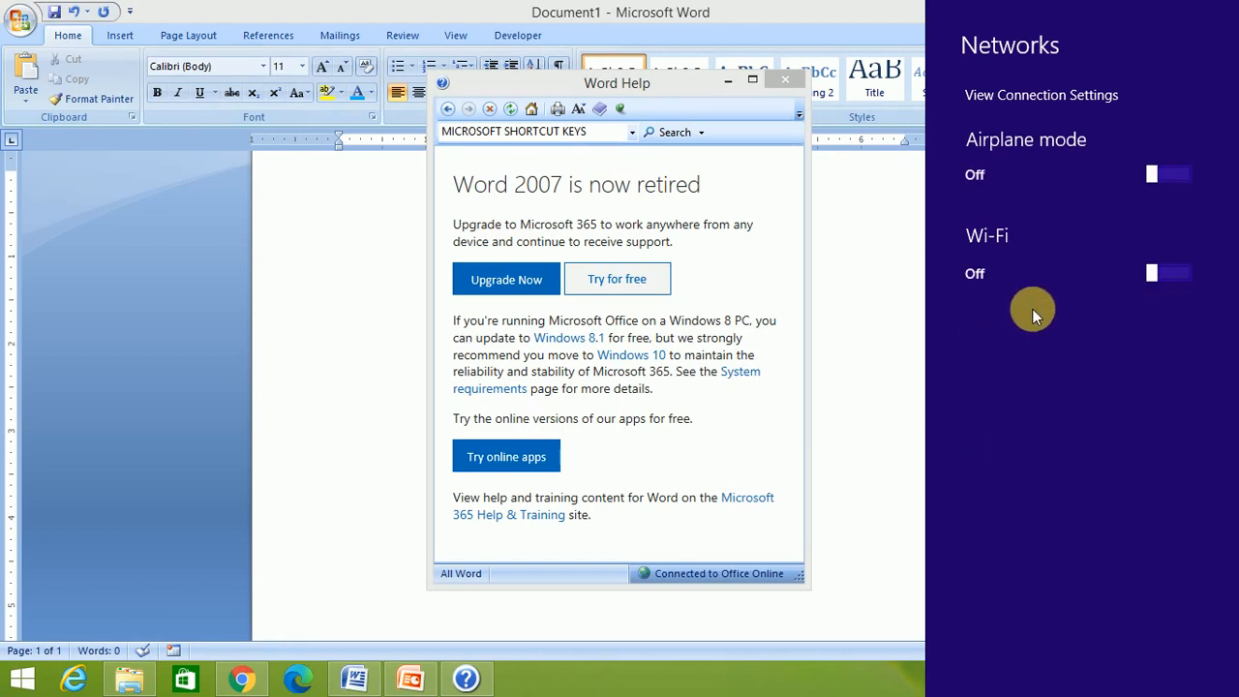
left_click(607, 133)
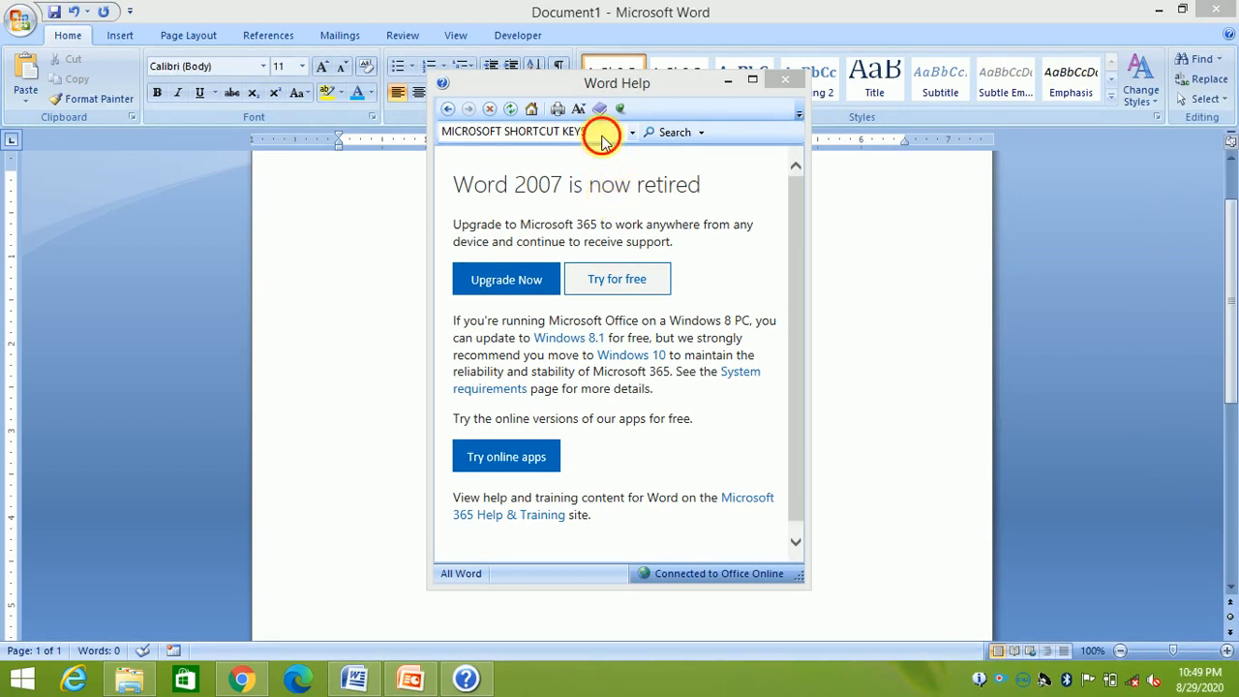
left_click(607, 136)
key("Return")
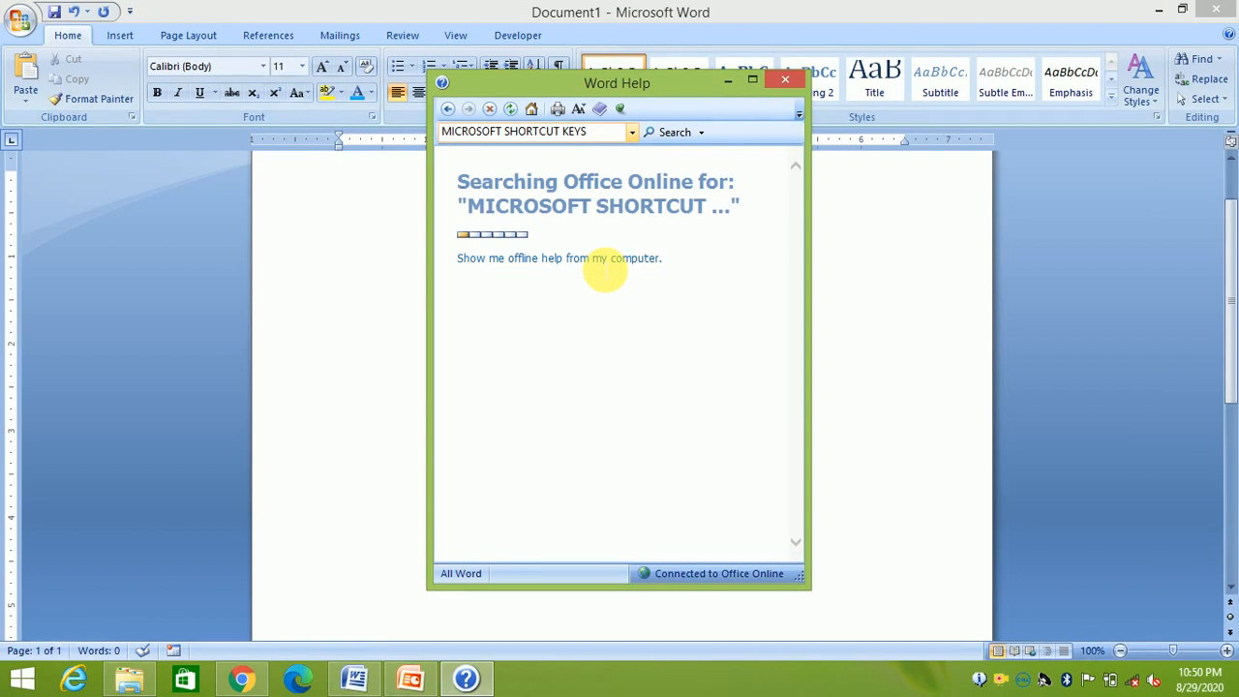
Switch Help to offline results and open the 'Keyboard shortcuts for Microsoft Office Word' article
left_click(600, 260)
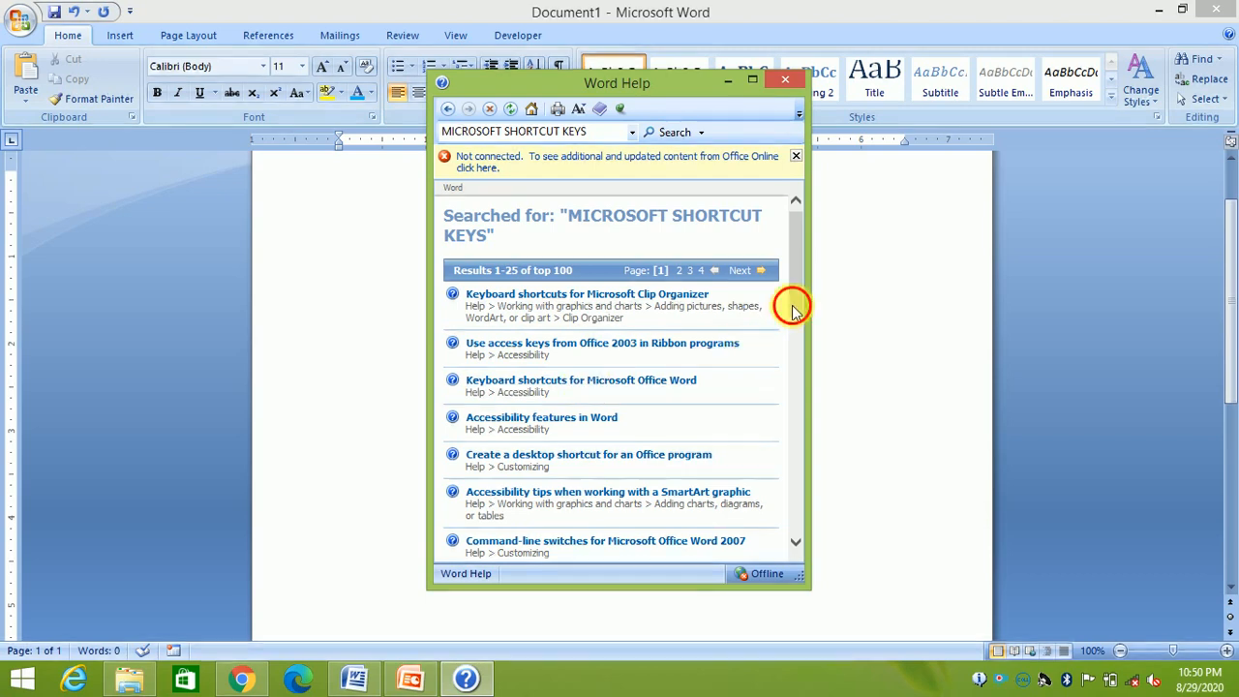
scroll(791, 305, "down", 4)
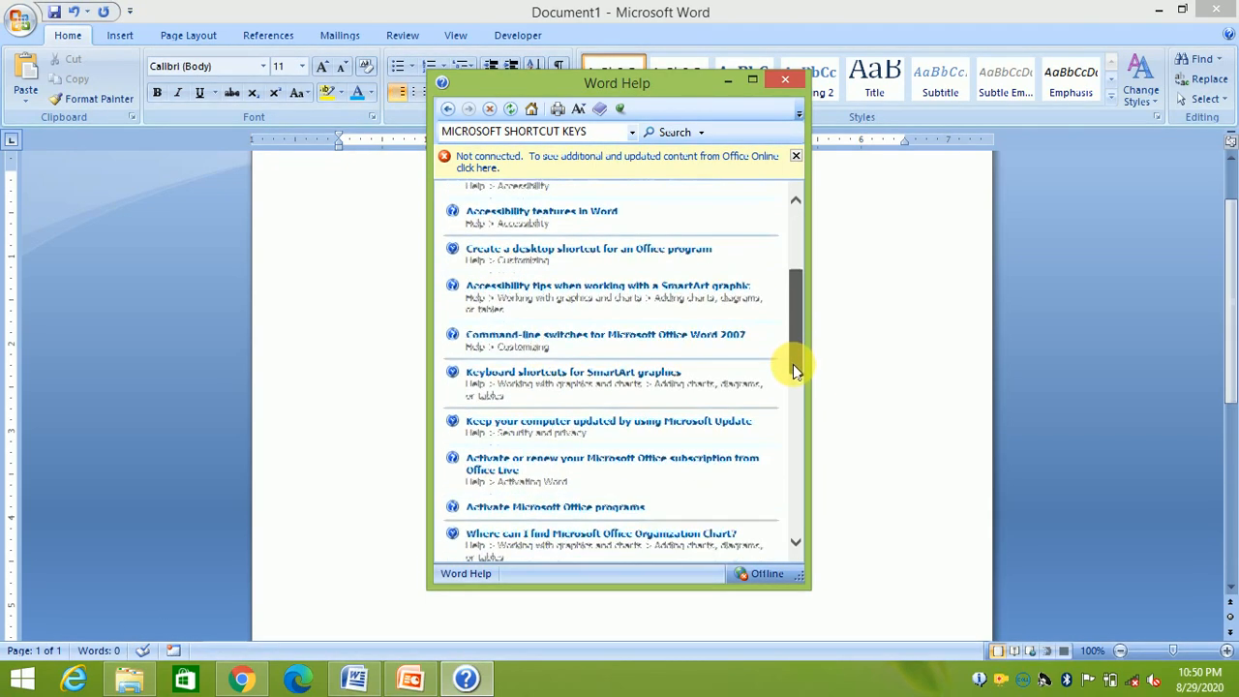
left_click_drag(793, 373, 803, 284)
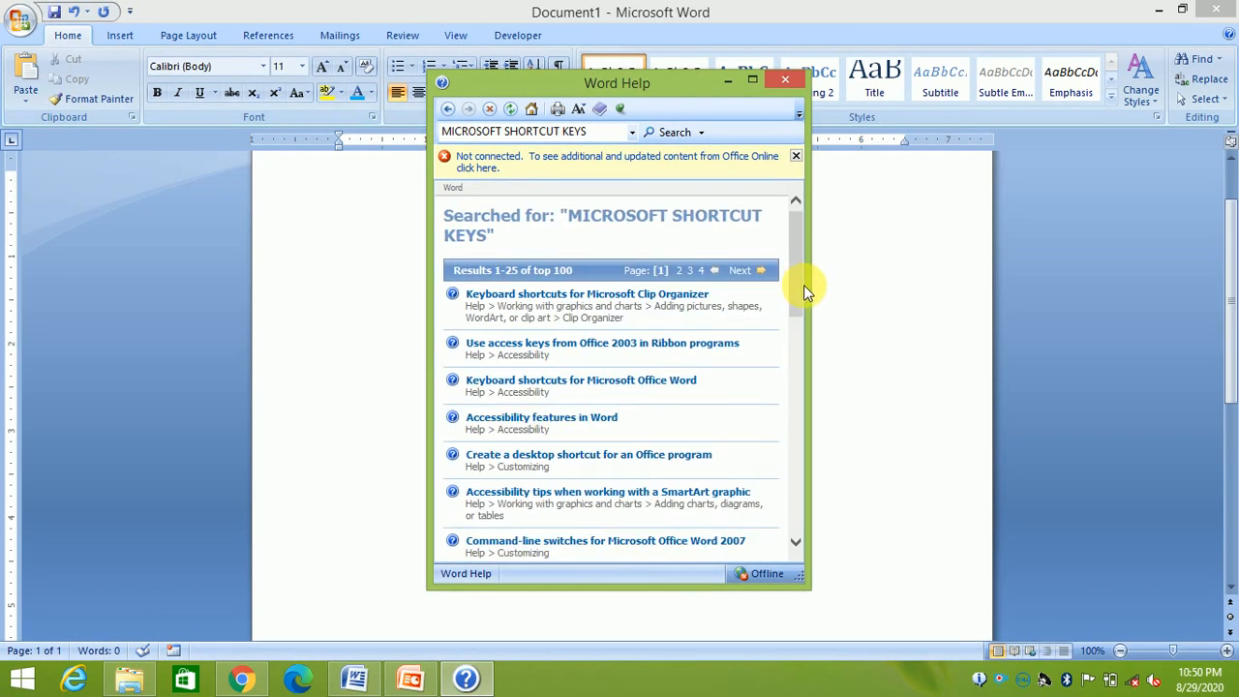
left_click(601, 382)
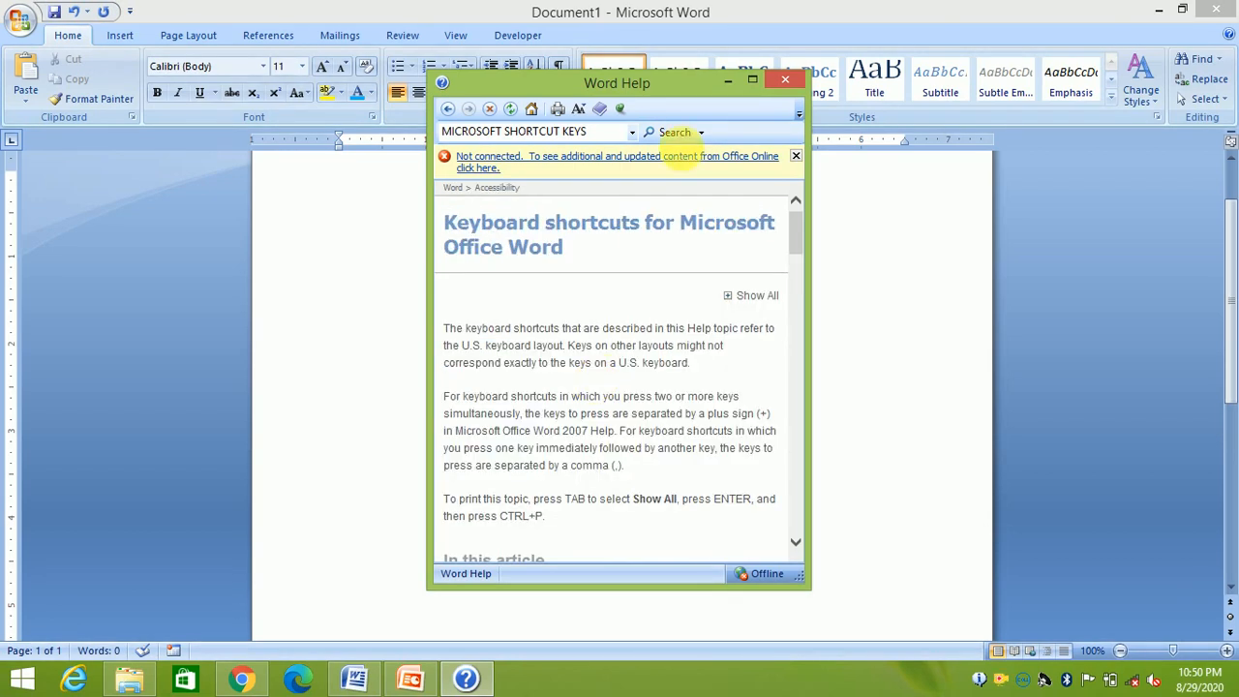
Maximize Help, expand all sections of the shortcuts article, scroll through the tables, then close Help
left_click(754, 83)
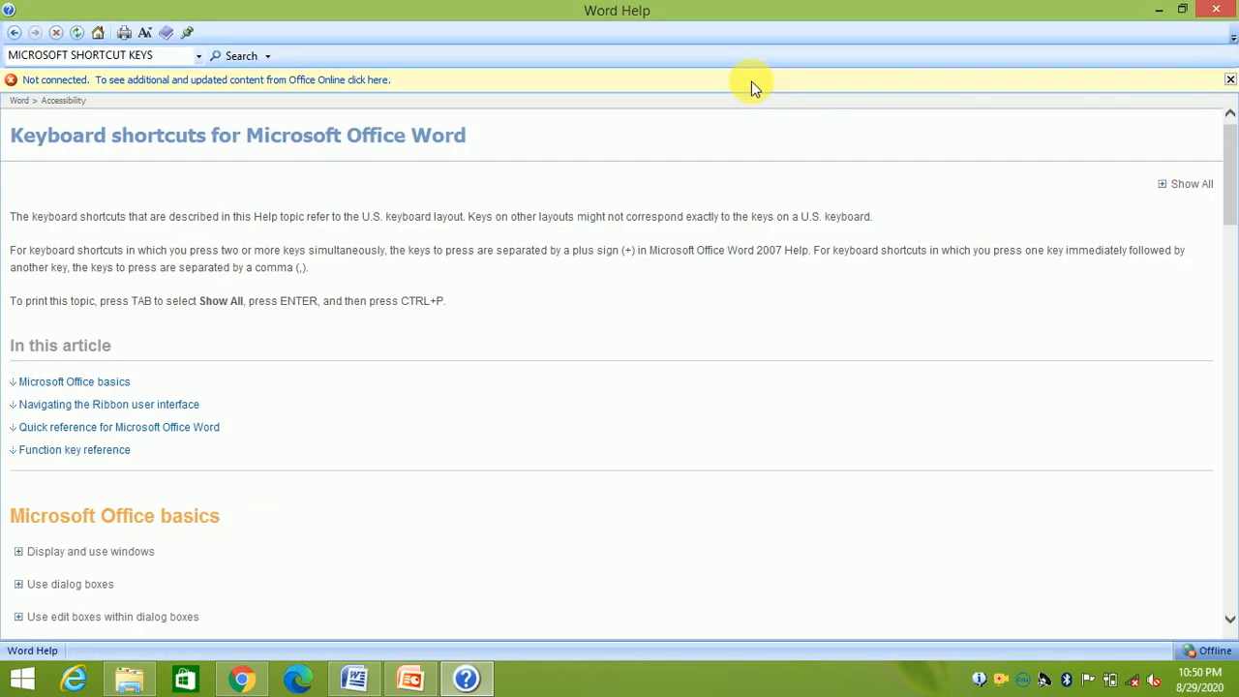
left_click(1185, 184)
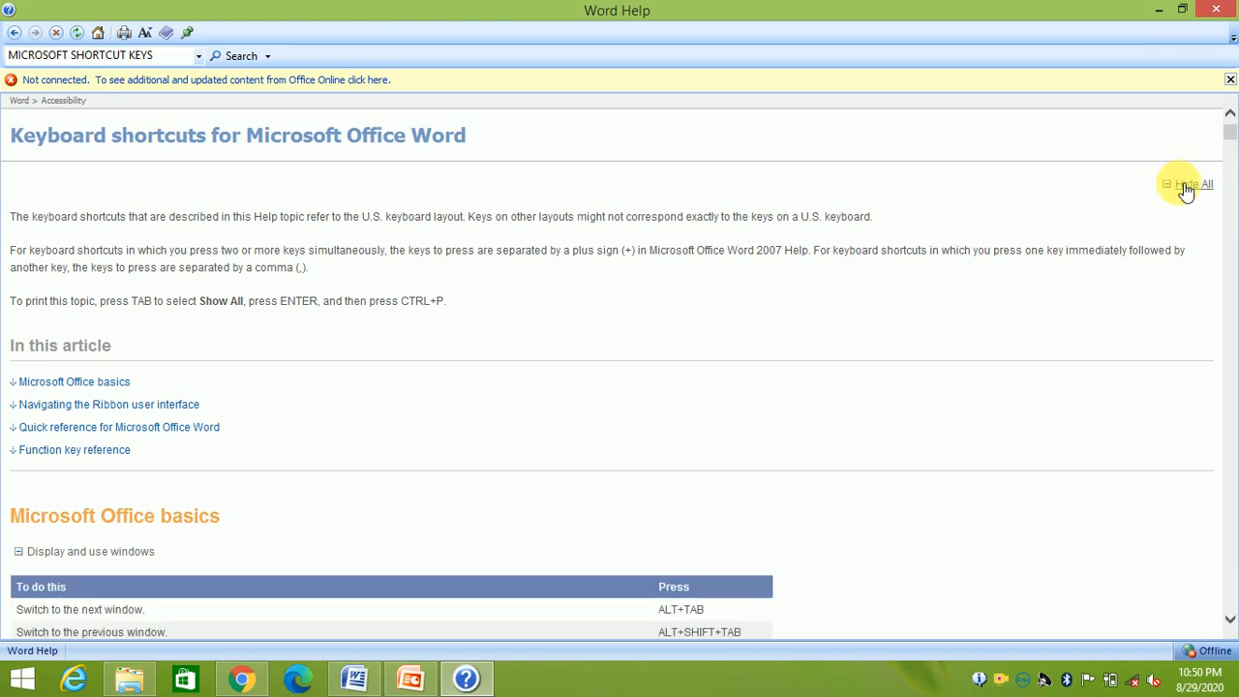
left_click_drag(1231, 143, 1232, 158)
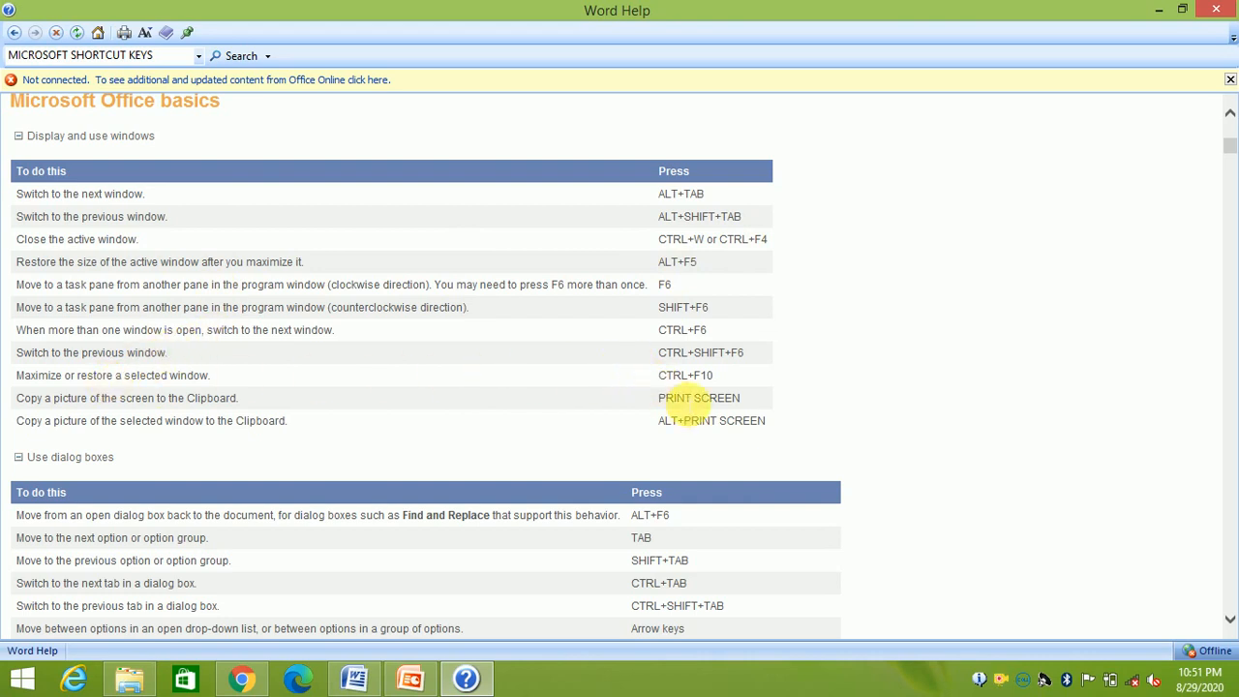
mouse_move(1229, 147)
left_mouse_down()
mouse_move(1216, 517)
mouse_move(1230, 128)
left_mouse_up()
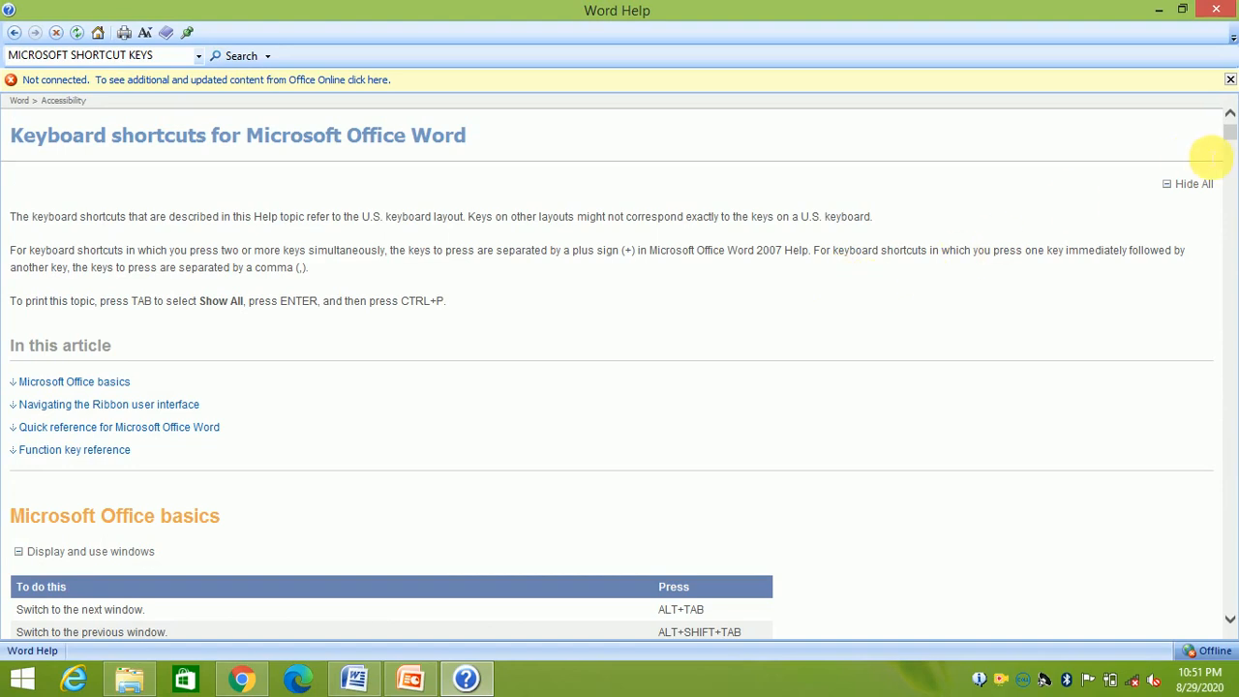
mouse_move(1232, 144)
left_mouse_down()
mouse_move(1227, 250)
mouse_move(1231, 133)
left_mouse_up()
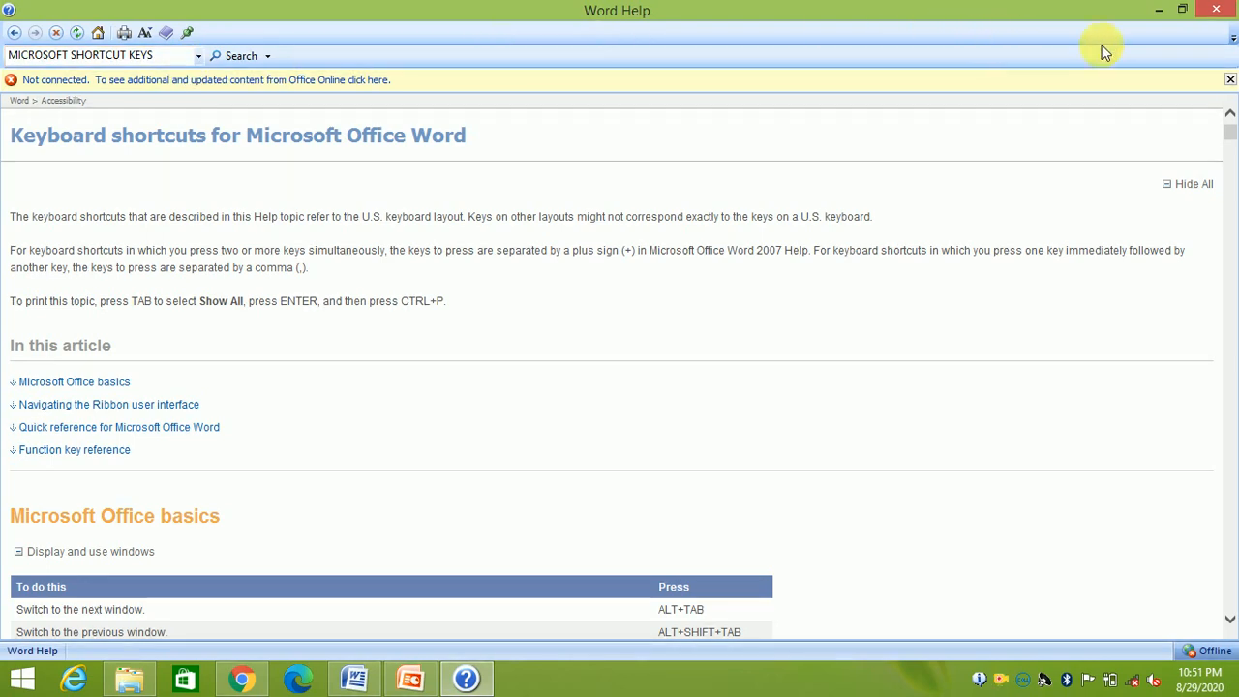
left_click(1218, 13)
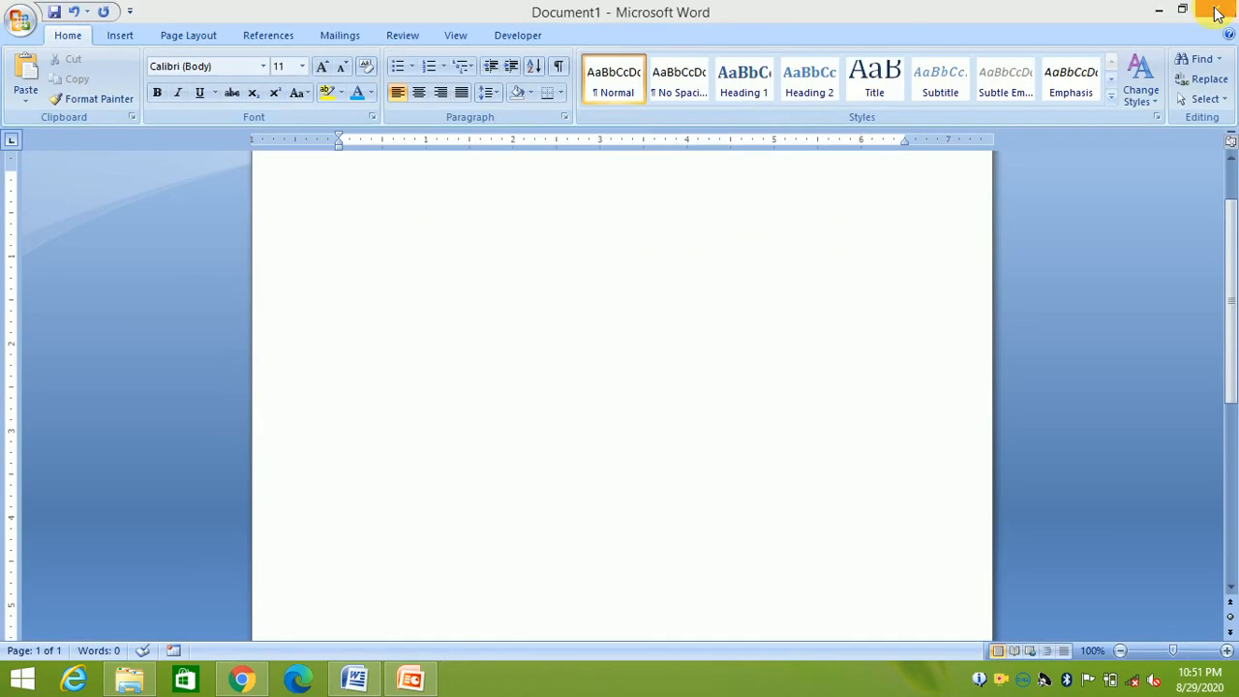
Paste the three paragraphs and student marks table back into the blank document
left_click(592, 188)
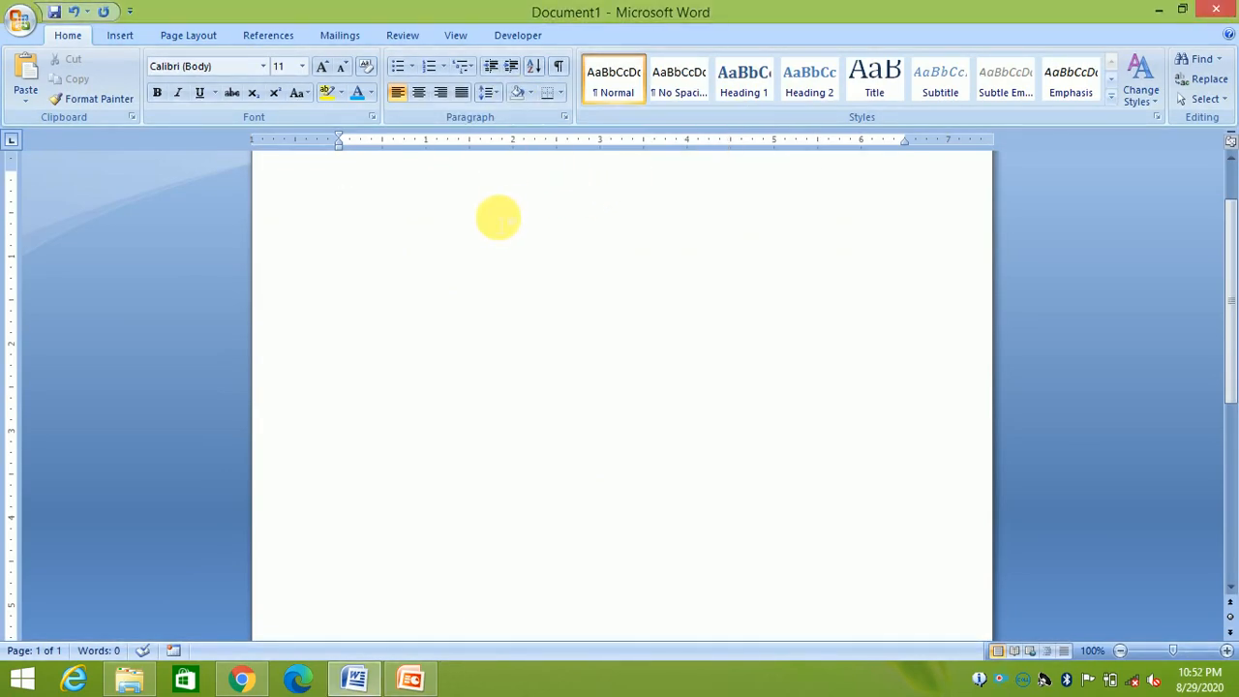
key("ctrl+v")
key("ctrl+a")
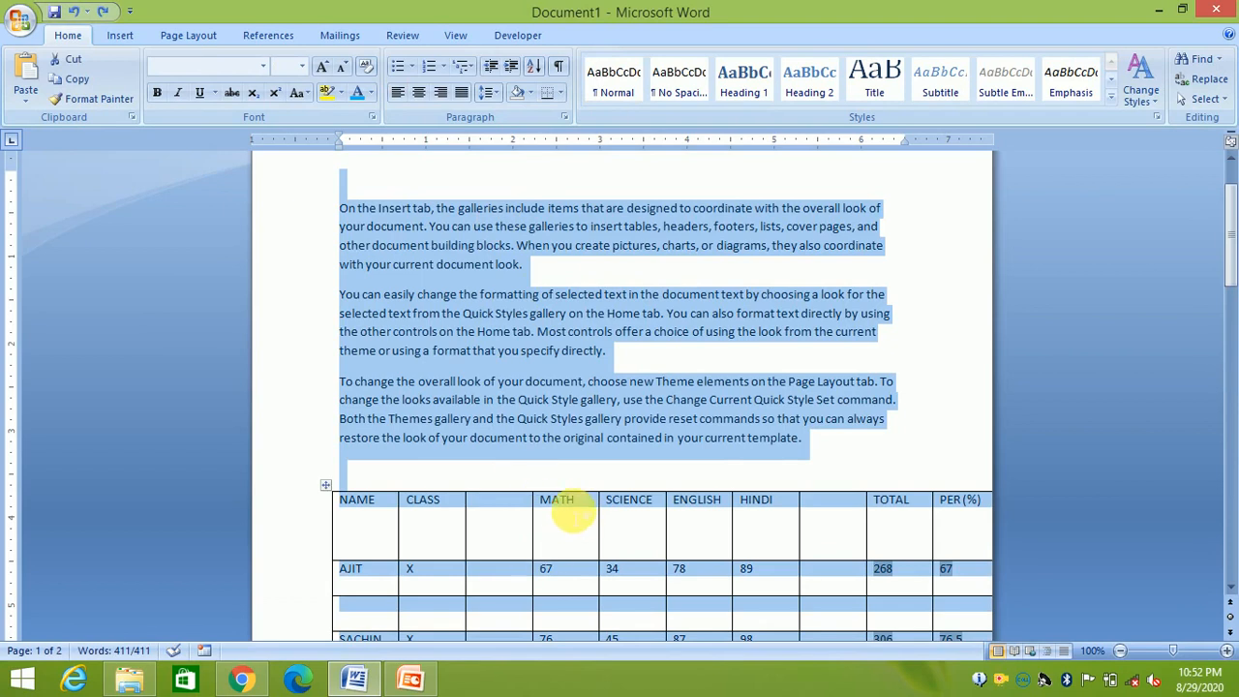
Show the Table Tools Layout tab with the insertion point in the MATH cell
left_click(574, 506)
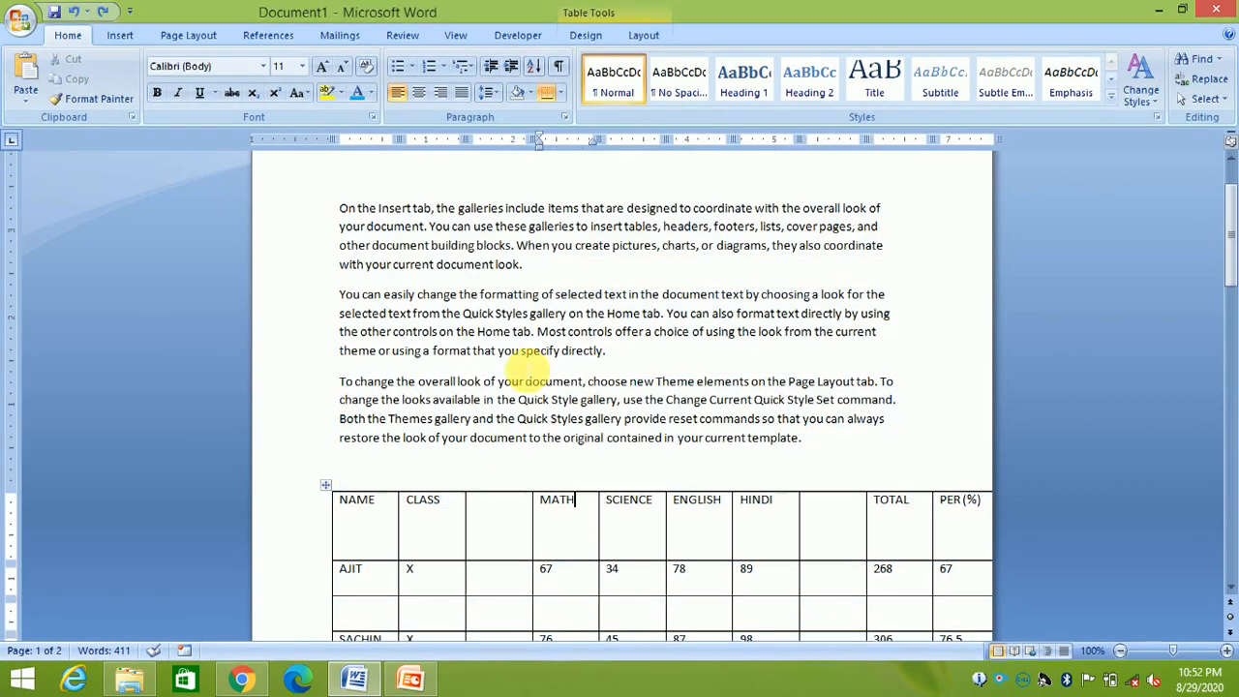
left_click(639, 34)
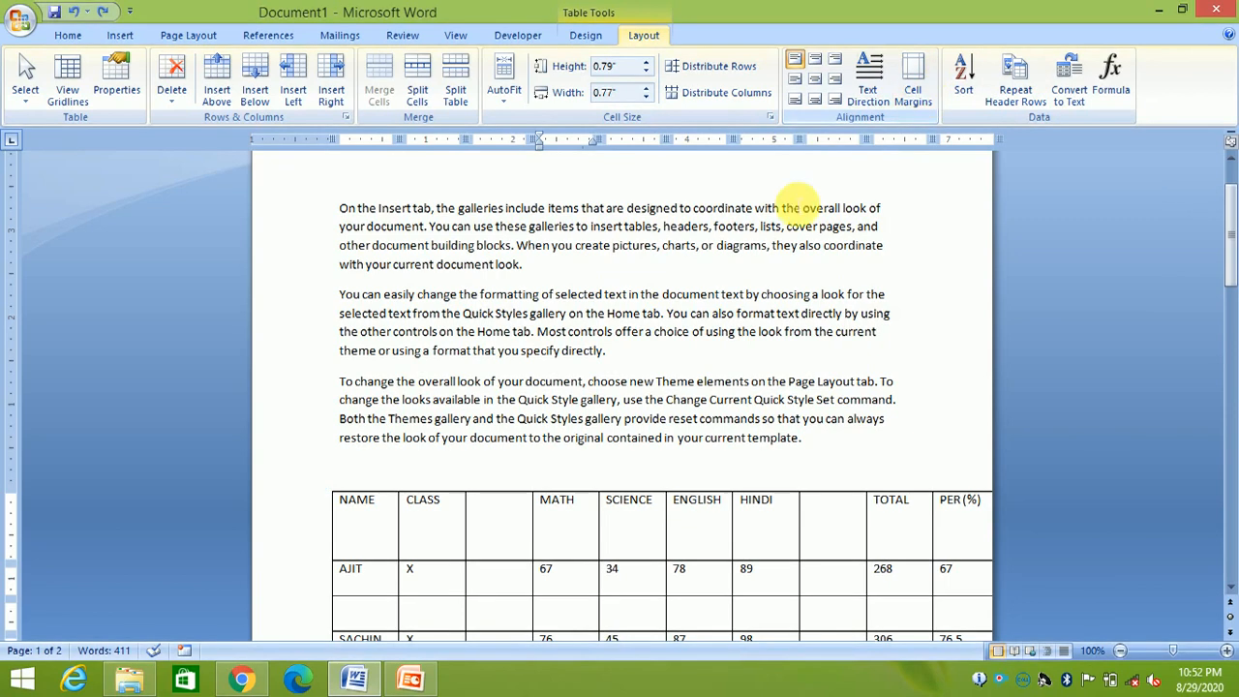
left_click(717, 232)
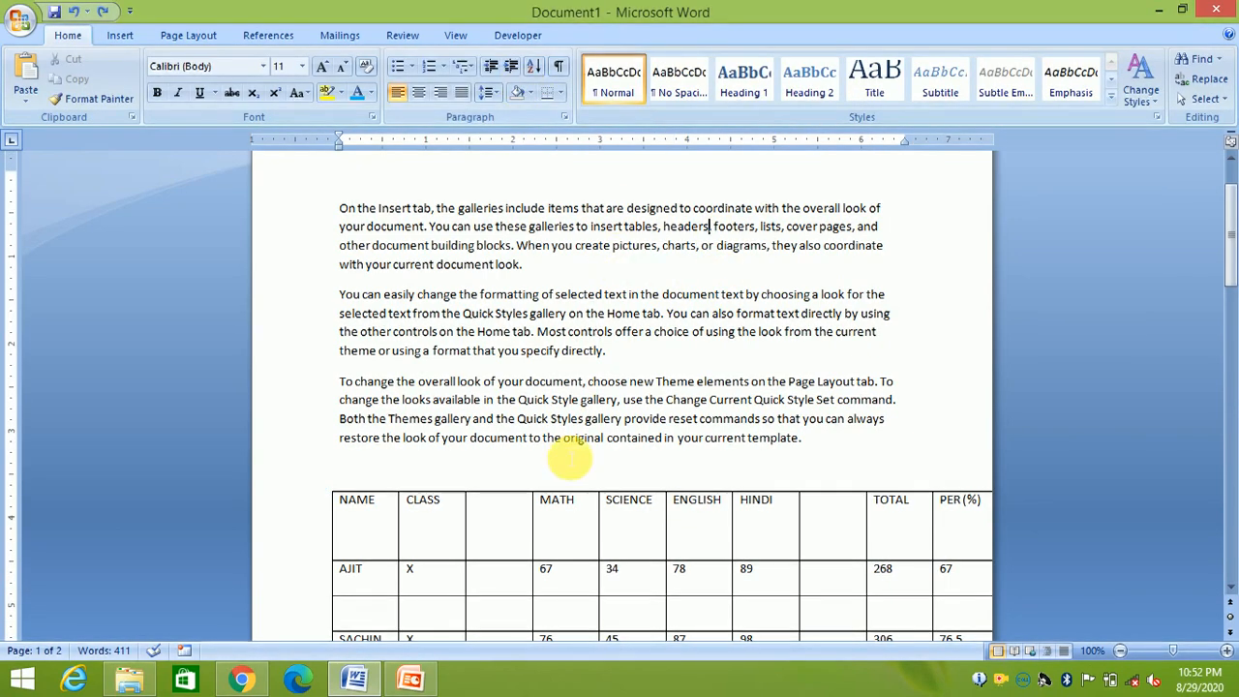
left_click(561, 501)
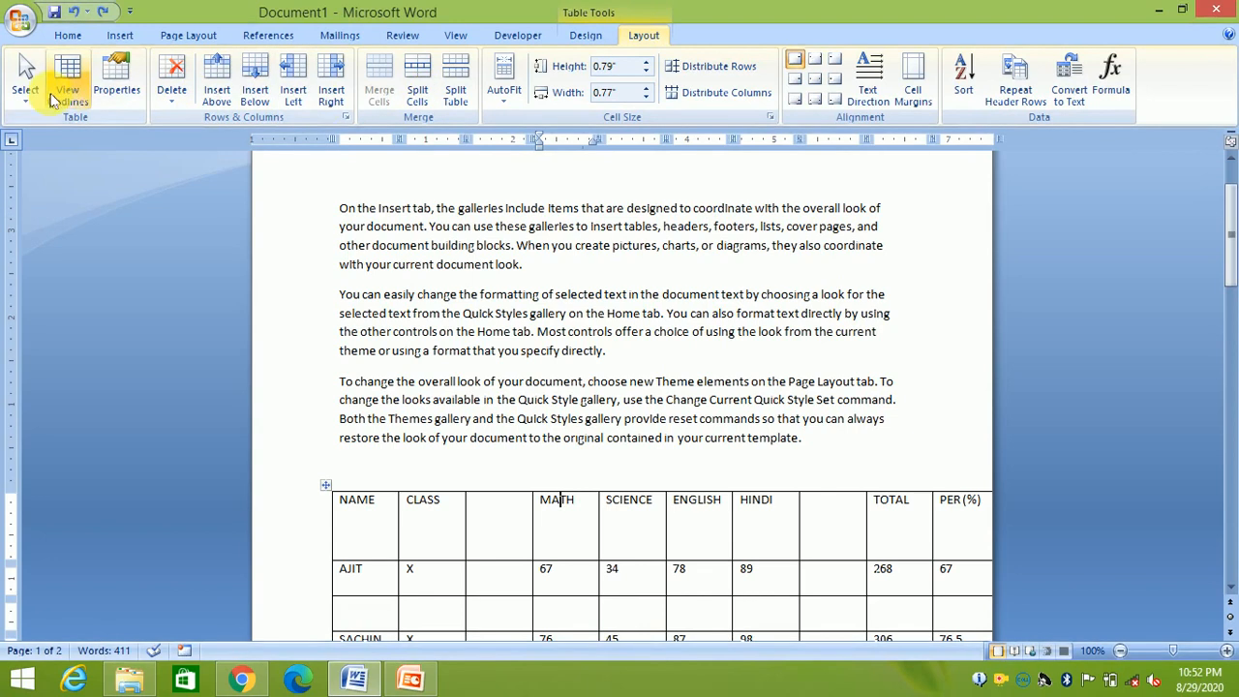
left_click(585, 36)
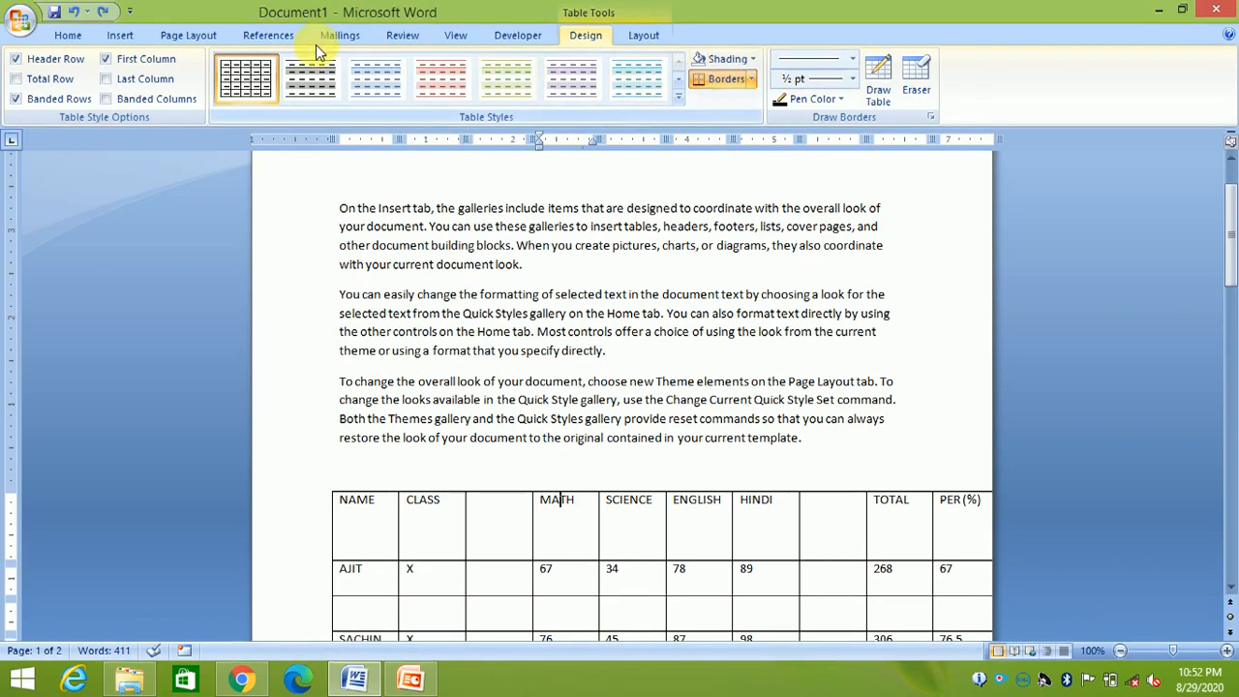
left_click(120, 36)
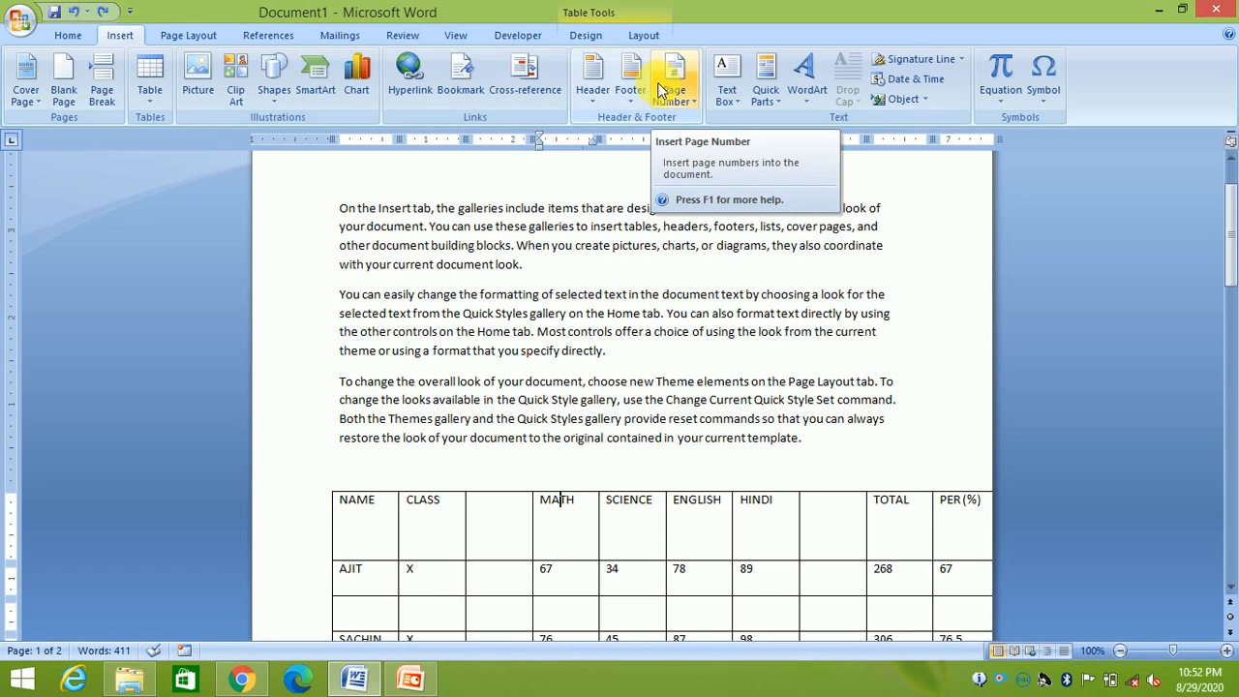
left_click(639, 35)
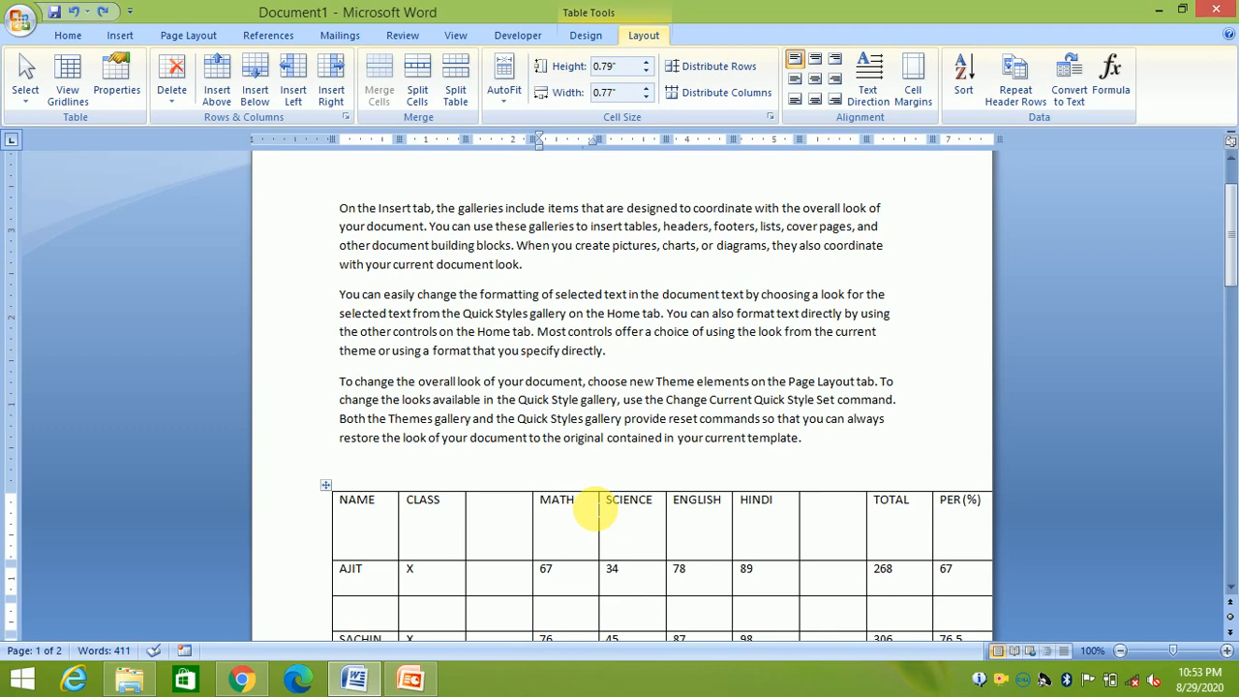
left_click(559, 498)
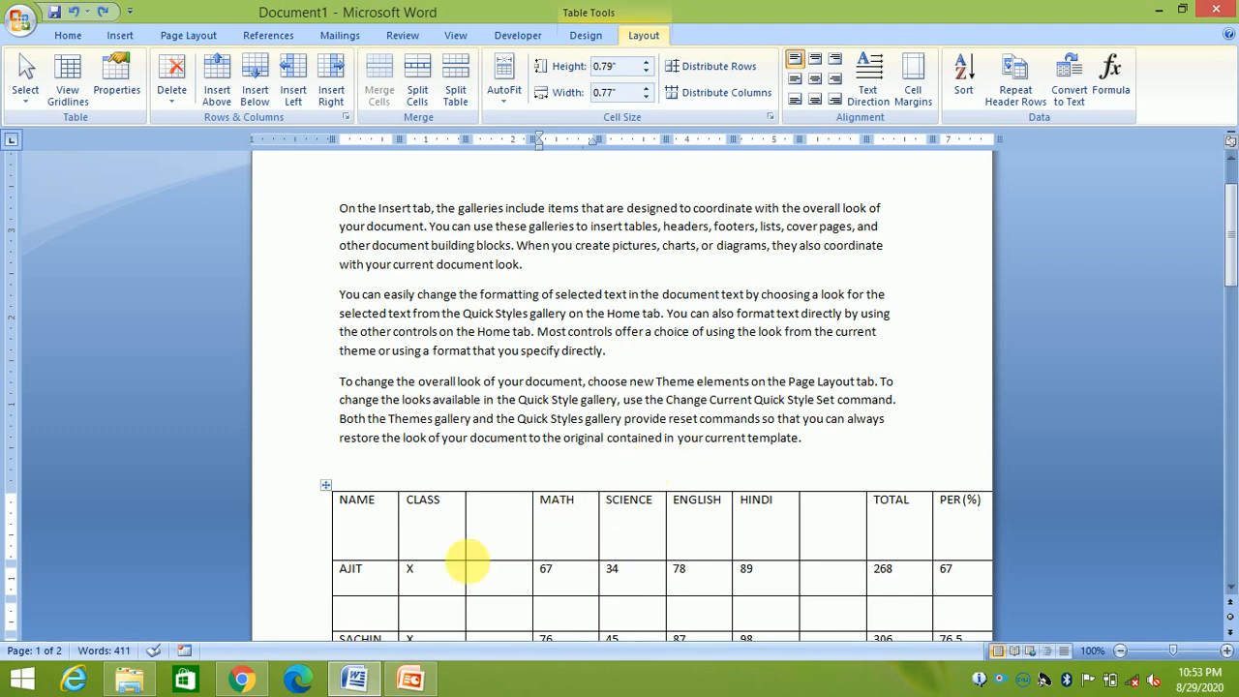
key("ctrl+F7")
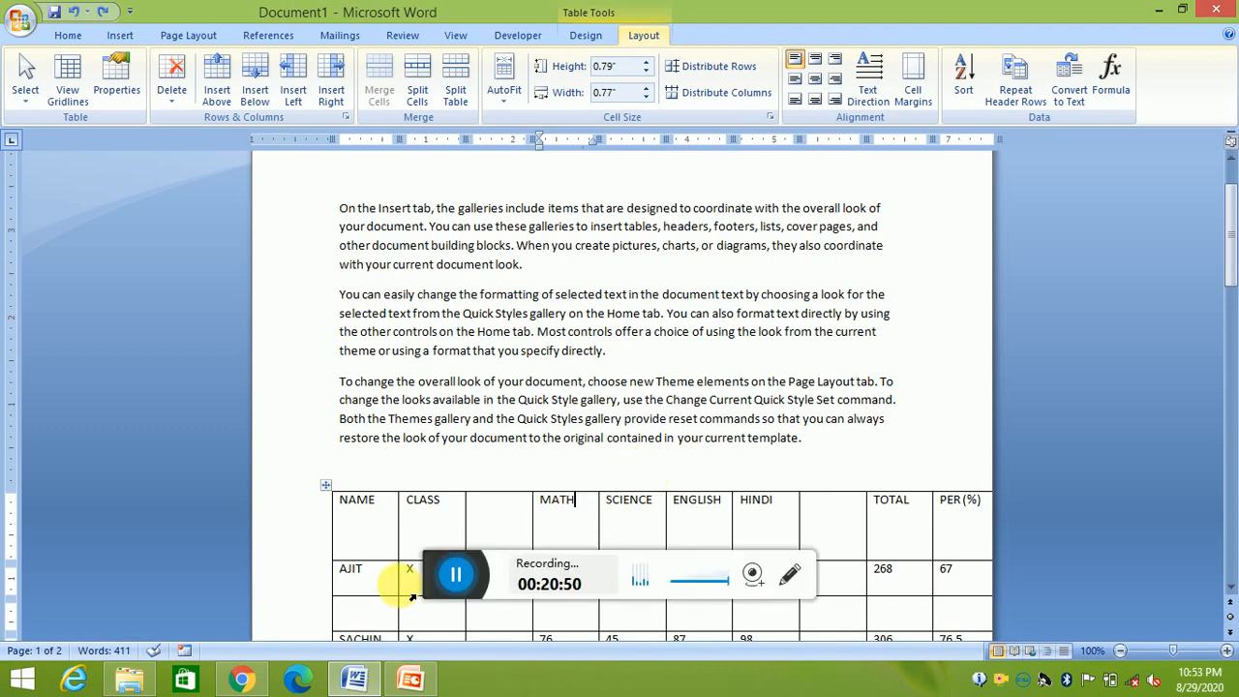